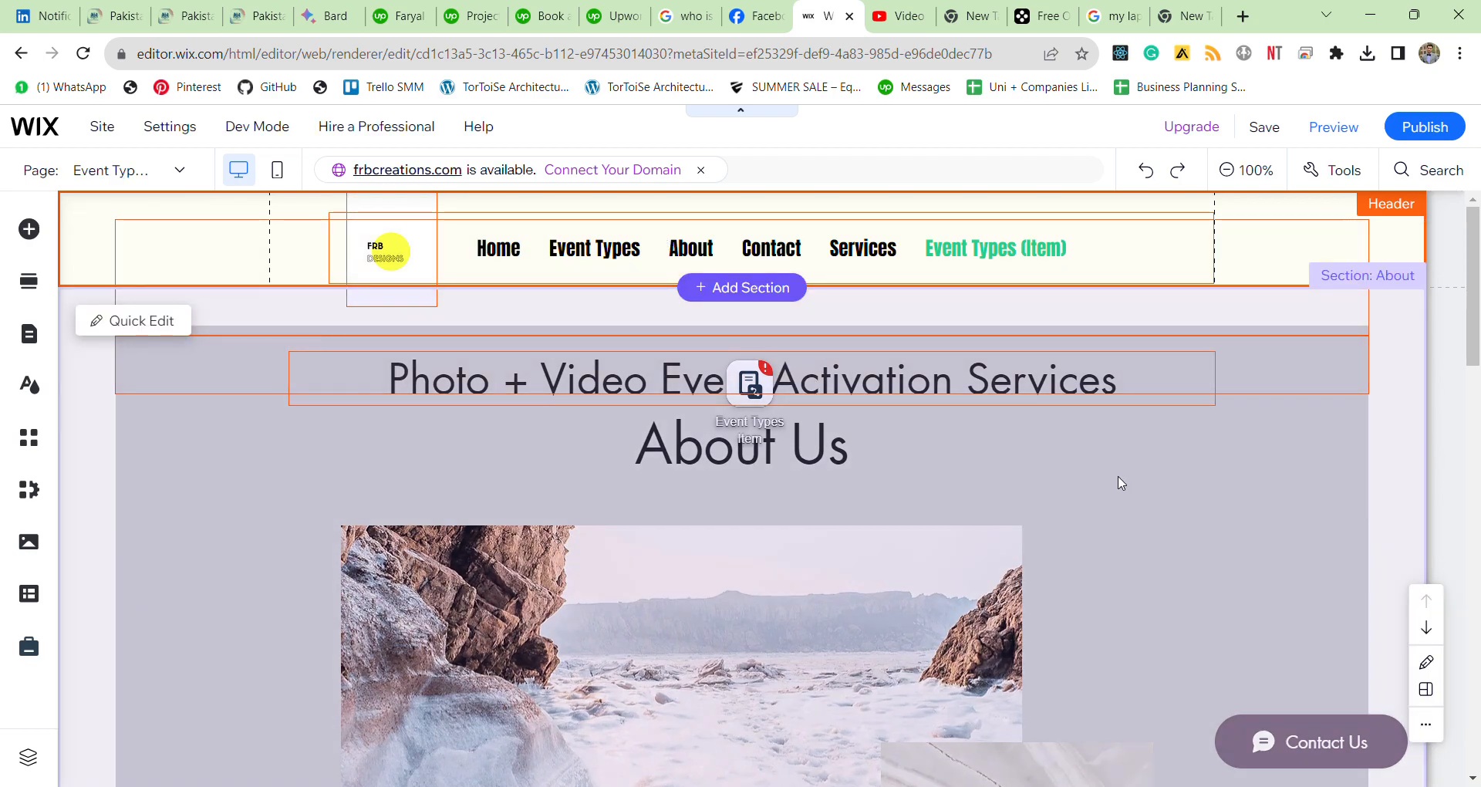
{"action": "left_click", "coordinate": [907, 382]}
{"action": "left_click", "coordinate": [903, 498]}
{"action": "left_click", "coordinate": [793, 444]}
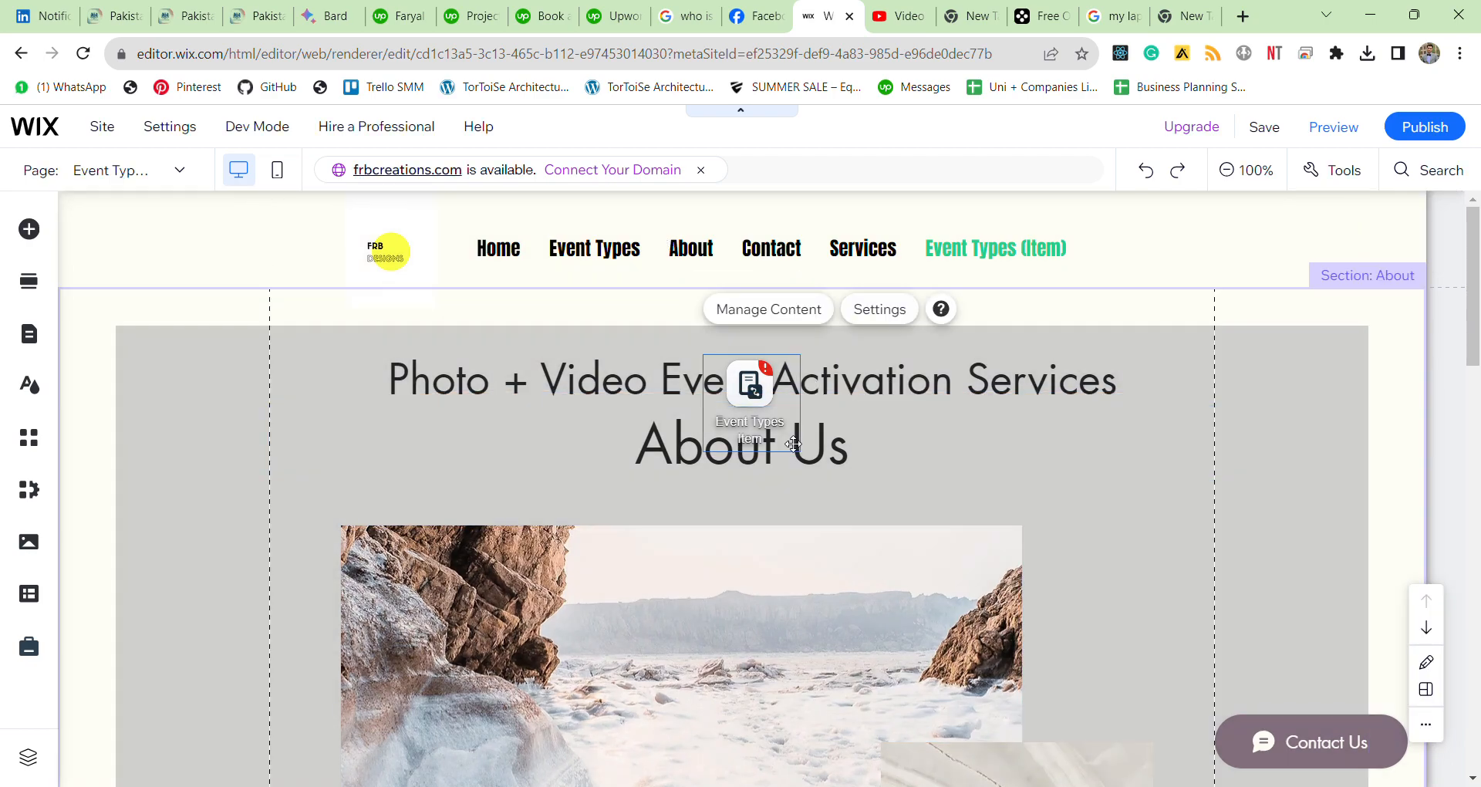
{"action": "left_click", "coordinate": [1010, 417]}
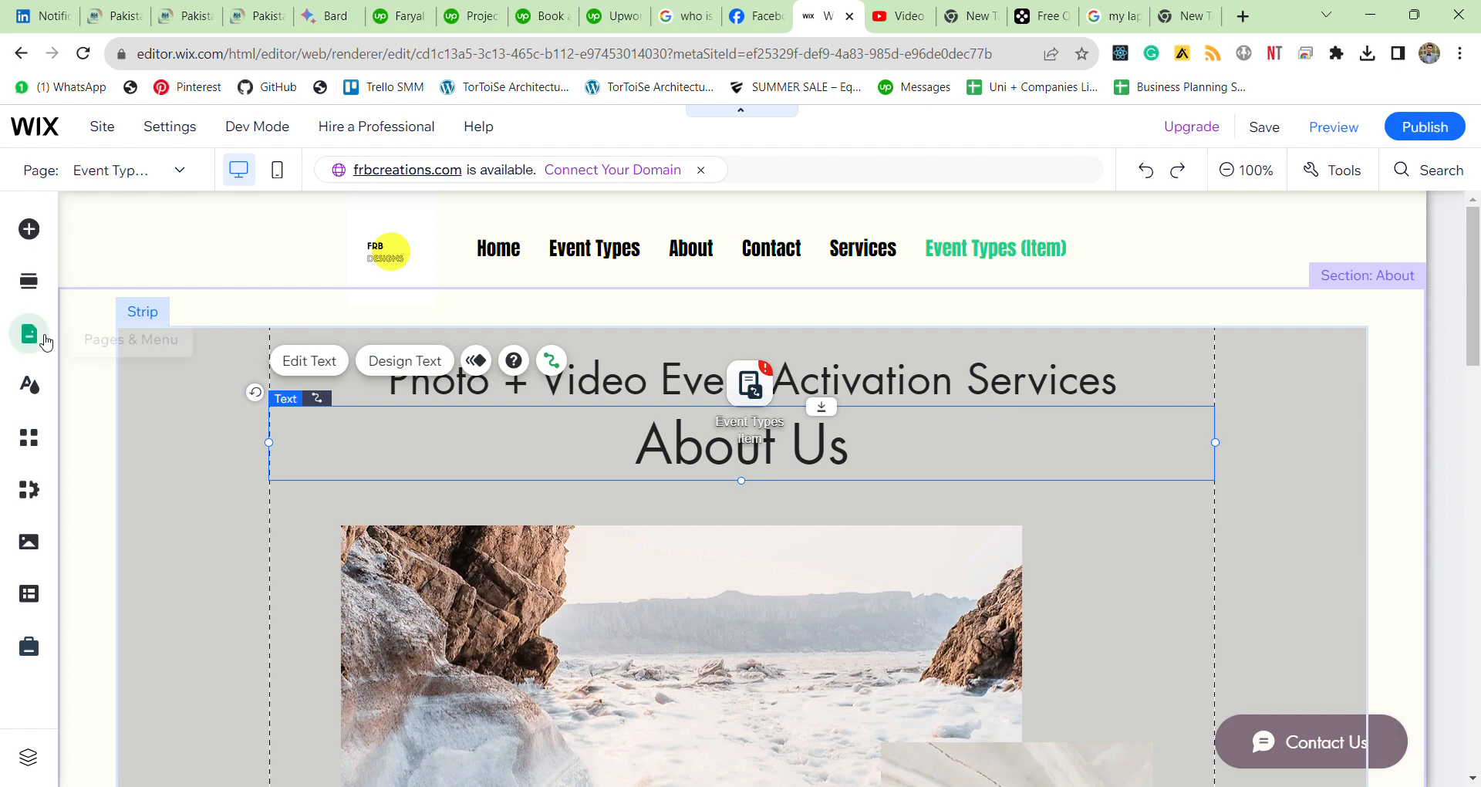
{"action": "mouse_move", "coordinate": [1477, 229]}
{"action": "left_mouse_down"}
{"action": "mouse_move", "coordinate": [1477, 532]}
{"action": "mouse_move", "coordinate": [1476, 229]}
{"action": "mouse_move", "coordinate": [1456, 226]}
{"action": "left_mouse_up"}
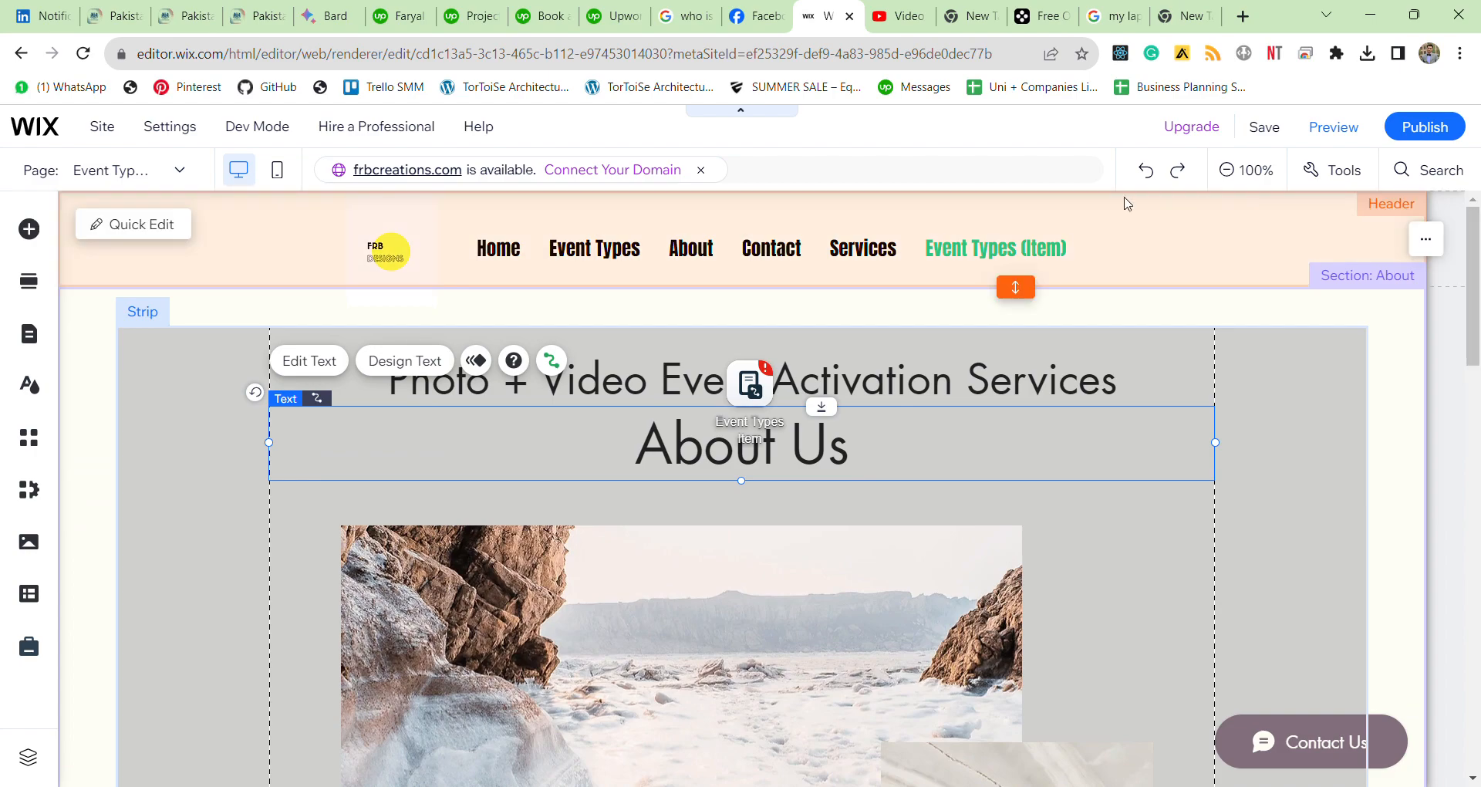
- Add a new page to the site menu using the Profile template from the About page designs
{"action": "left_click", "coordinate": [29, 330]}
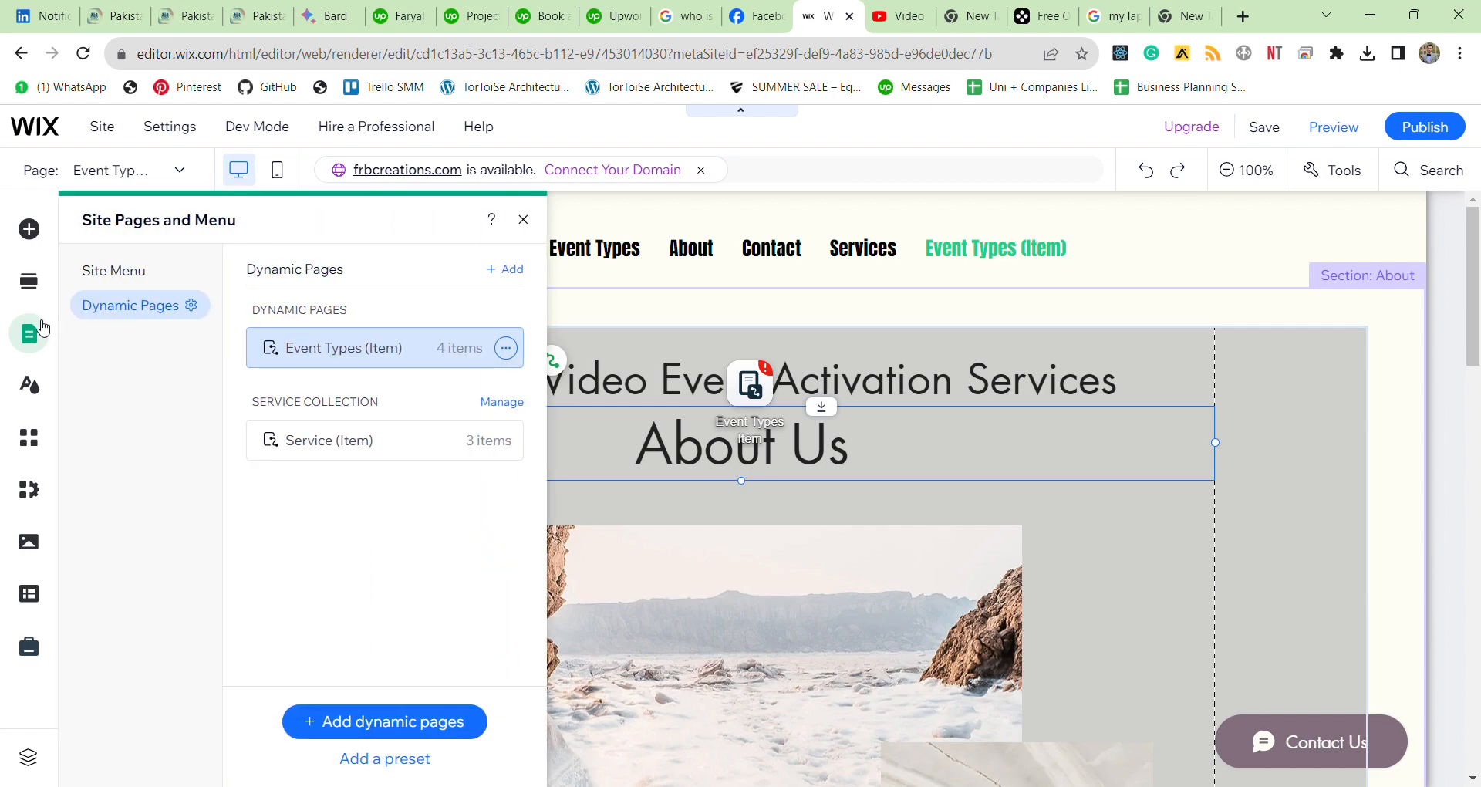
{"action": "left_click", "coordinate": [90, 278]}
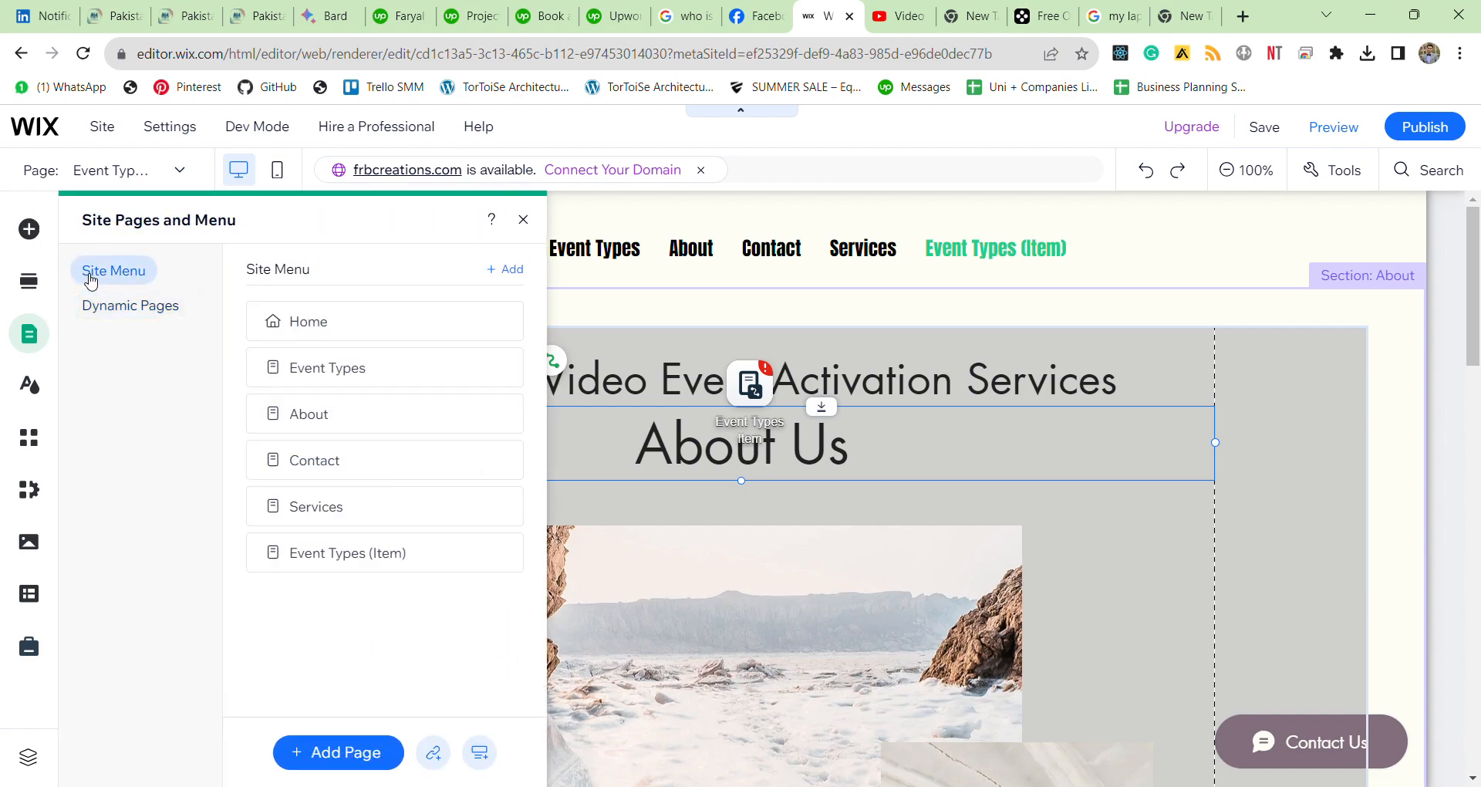
{"action": "left_click", "coordinate": [515, 269]}
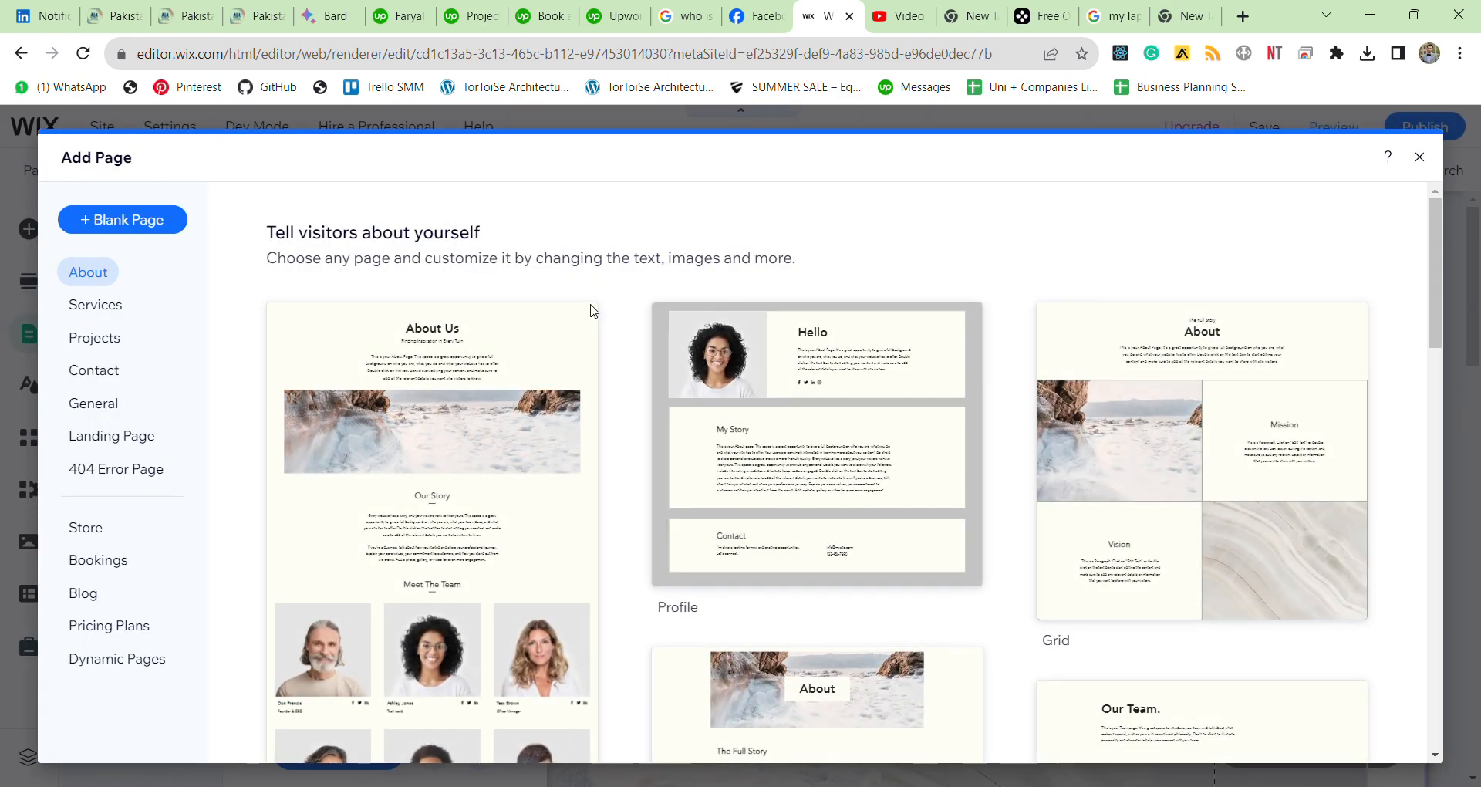
{"action": "mouse_move", "coordinate": [684, 344]}
{"action": "left_click", "coordinate": [813, 413]}
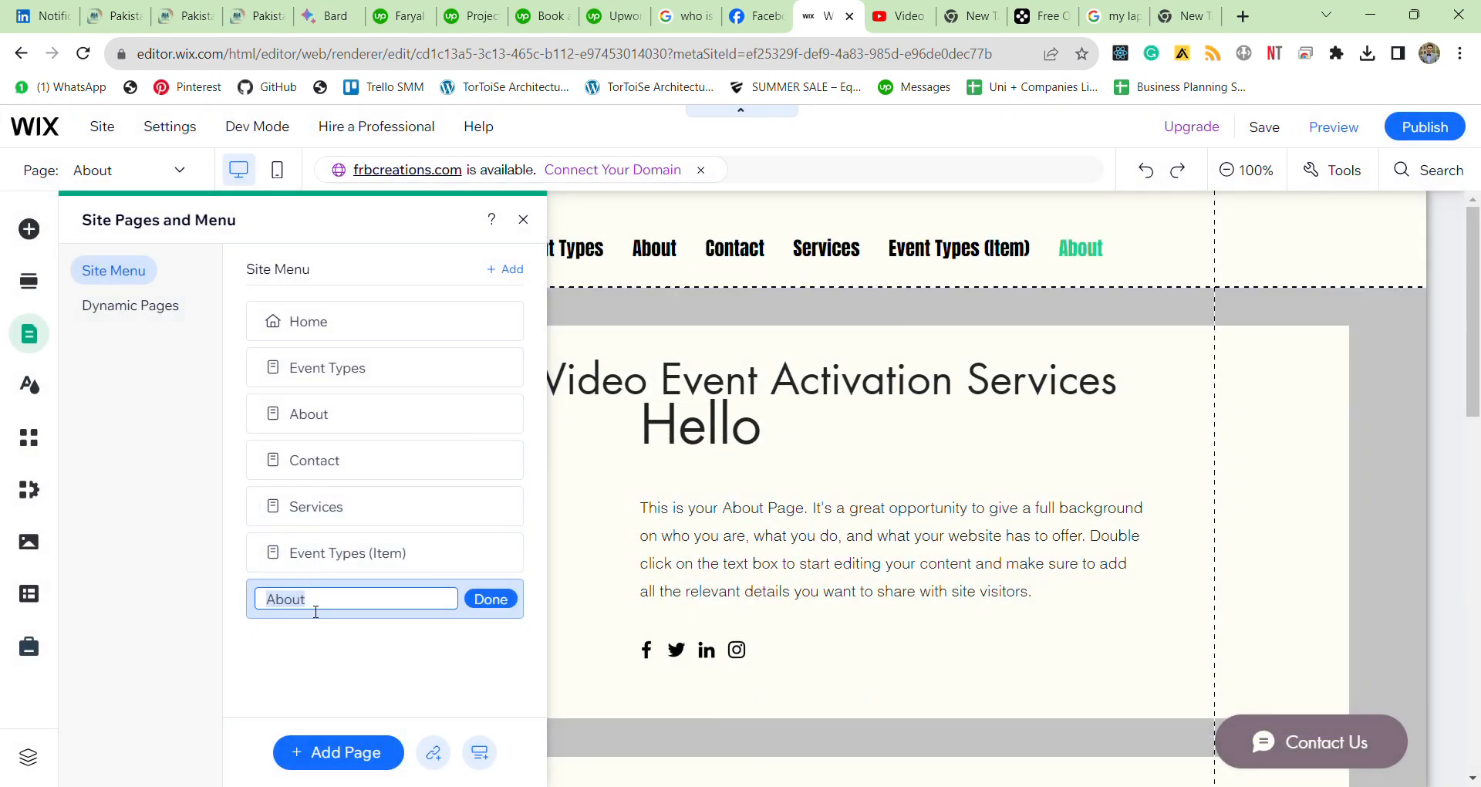
- Name the newly added page Audio Services
{"action": "key", "text": "BackSpace"}
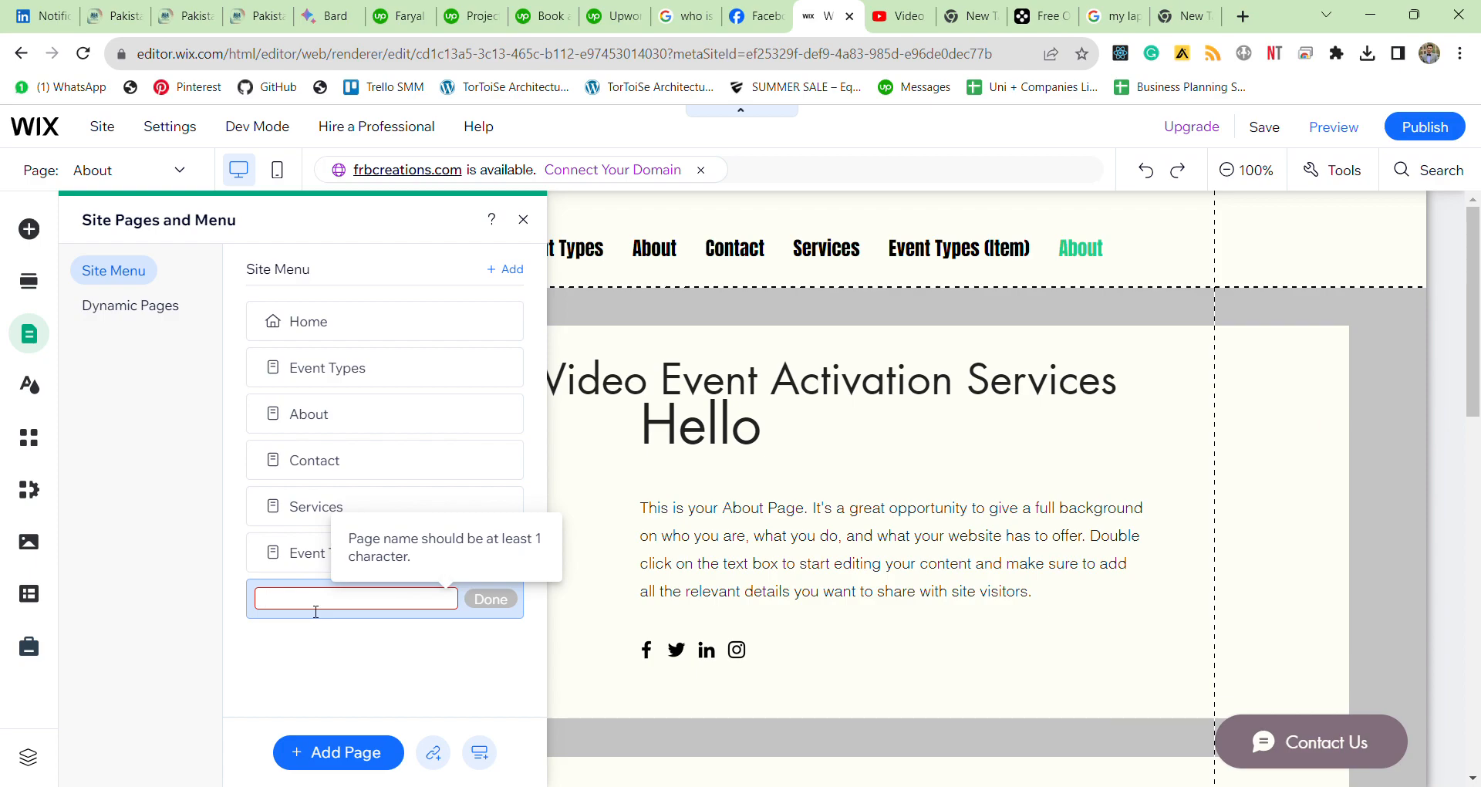
{"action": "type", "text": "Audio"}
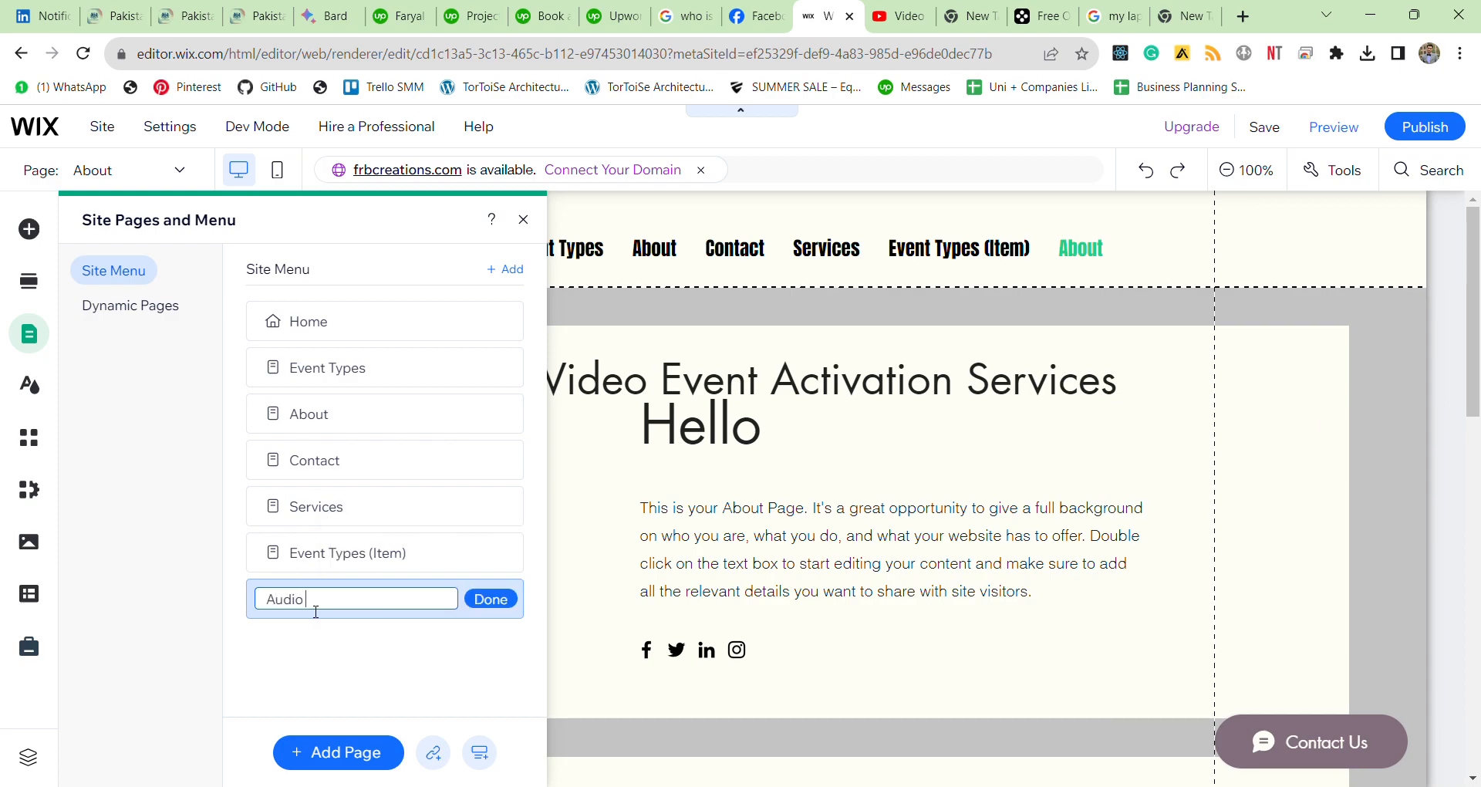
{"action": "type", "text": " Services"}
{"action": "key", "text": "Return"}
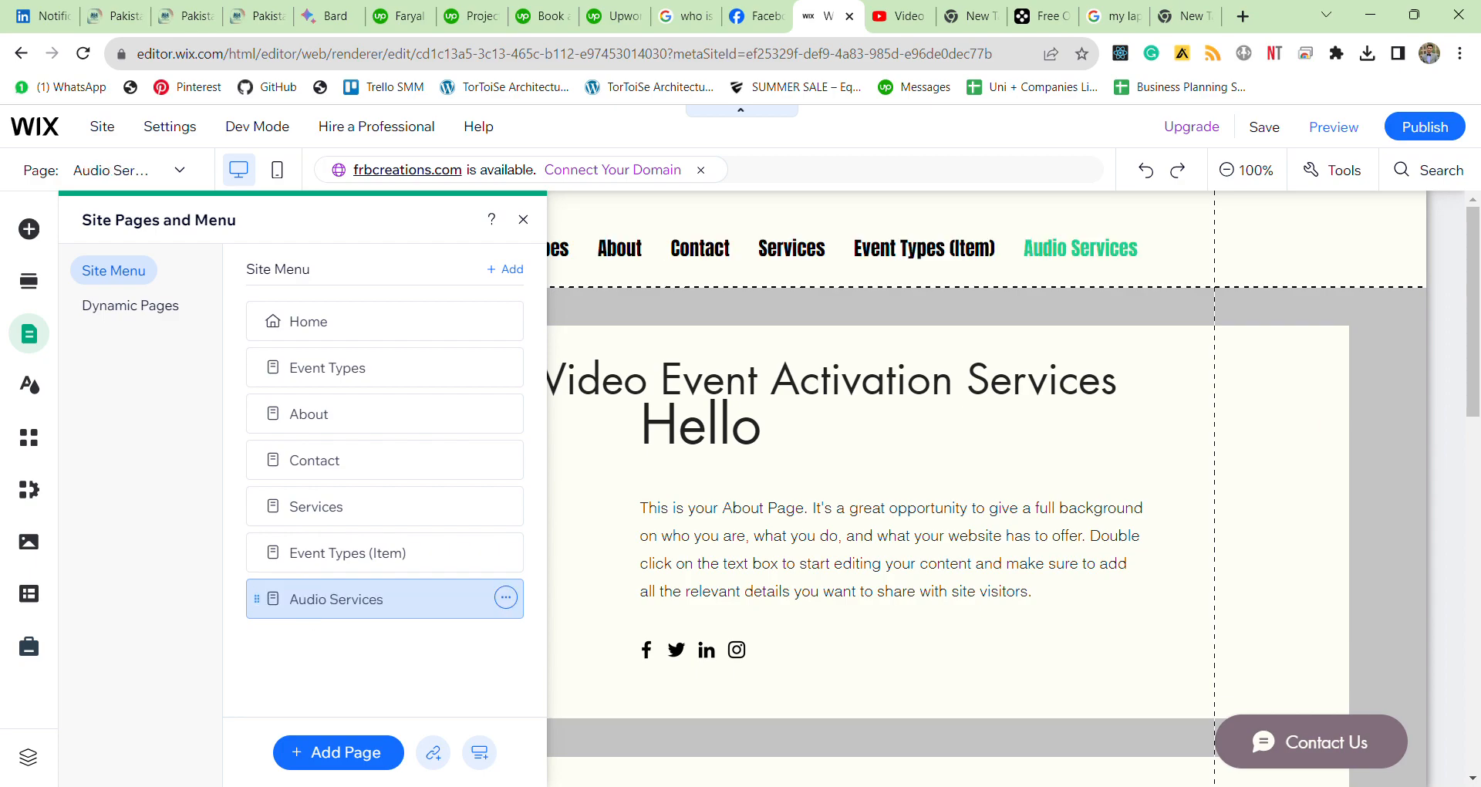
- Convert the Audio Services page to a dynamic page, connecting its selected elements to a new collection named MYtopservices
{"action": "left_click", "coordinate": [508, 599]}
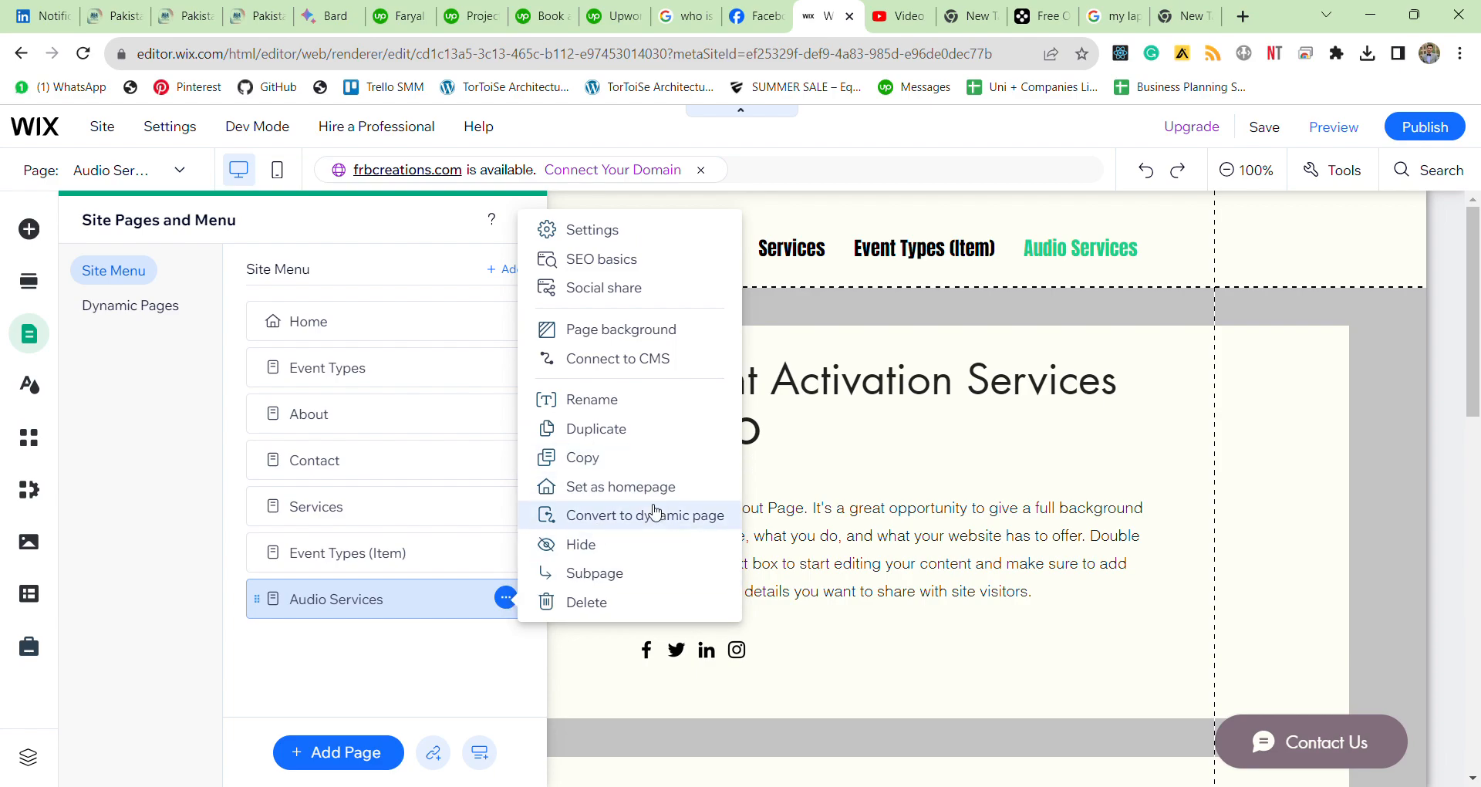
{"action": "left_click", "coordinate": [627, 519]}
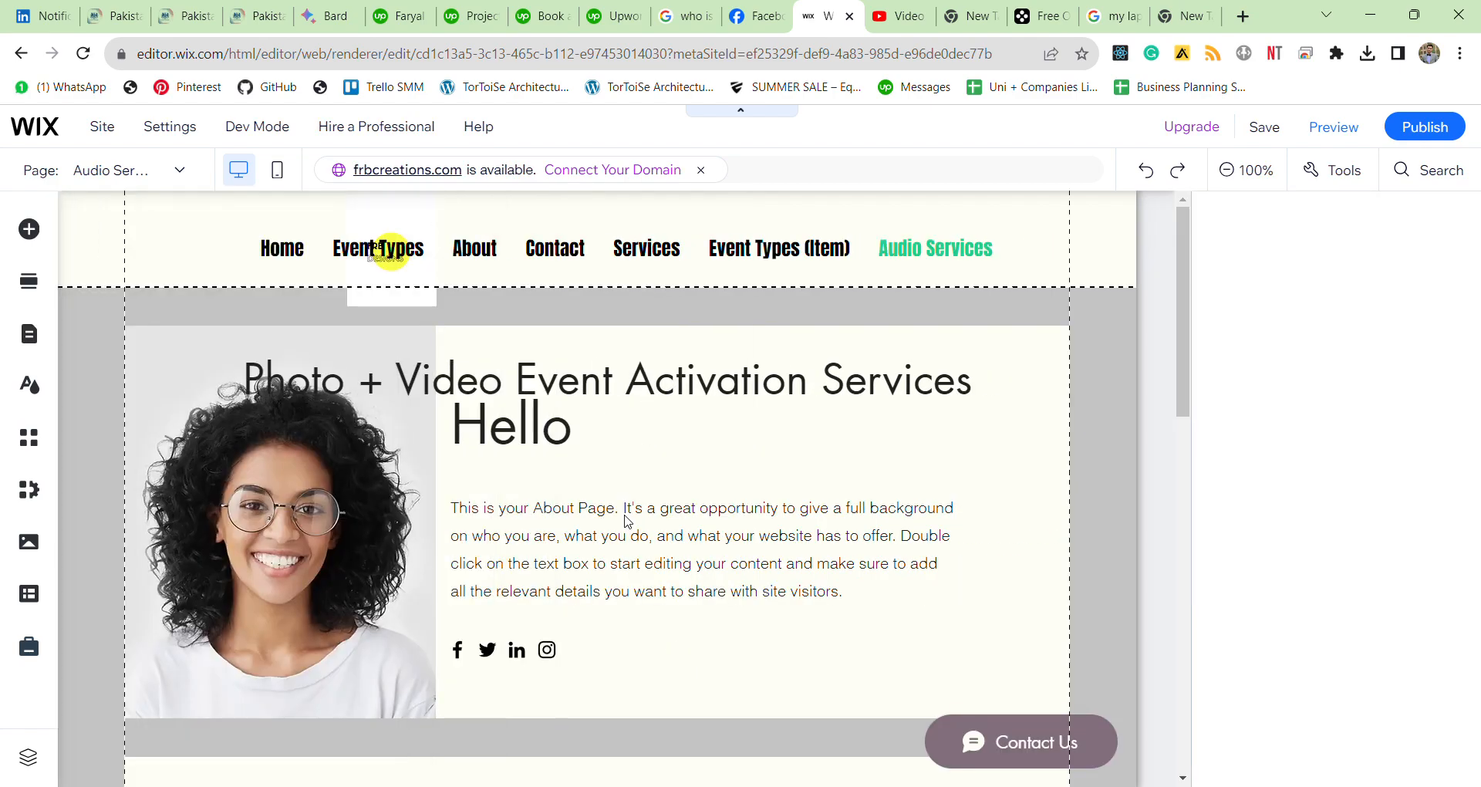
{"action": "left_click", "coordinate": [1337, 585]}
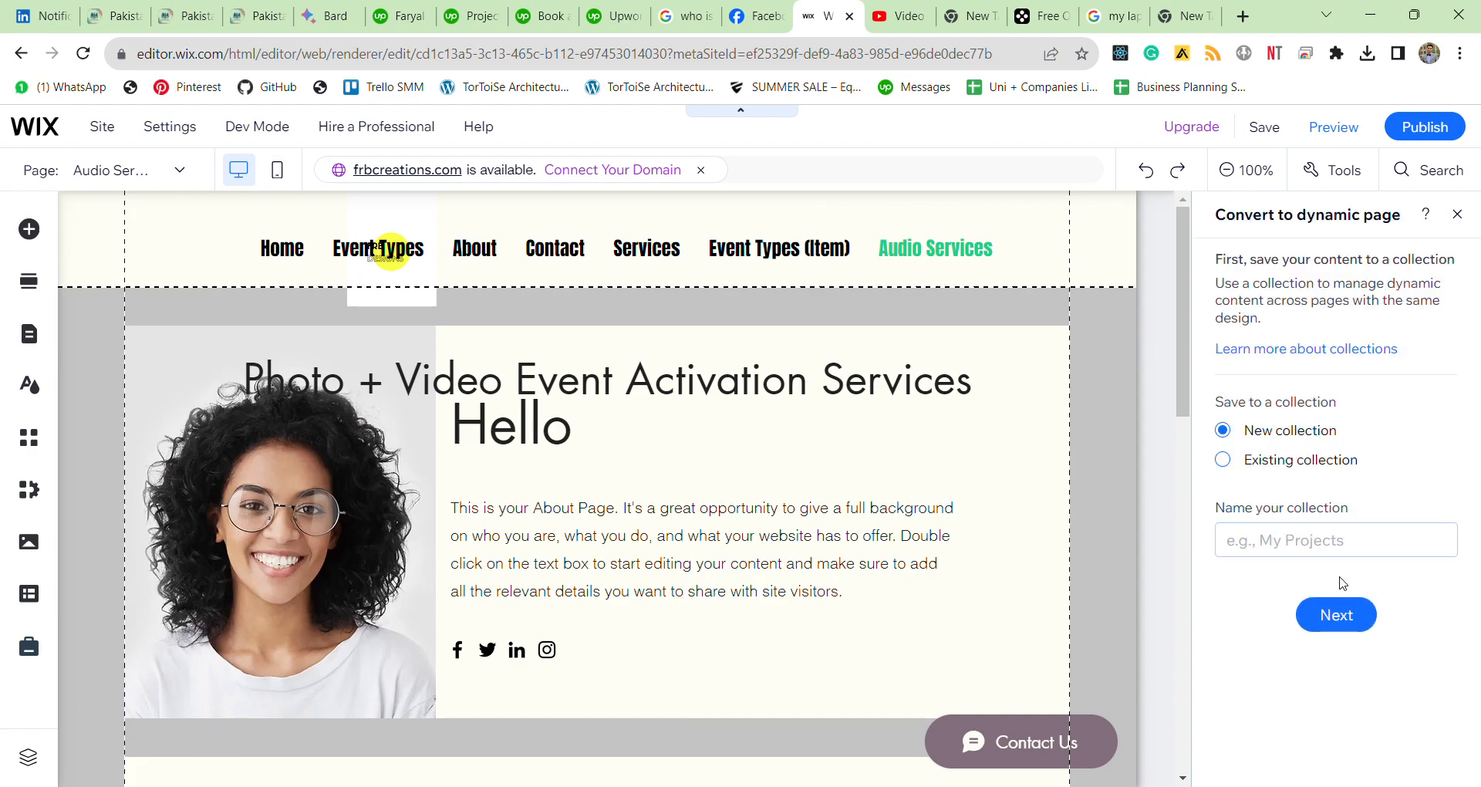
{"action": "left_click", "coordinate": [1285, 461]}
{"action": "left_click", "coordinate": [1275, 538]}
{"action": "left_click", "coordinate": [1276, 538]}
{"action": "left_click", "coordinate": [1274, 432]}
{"action": "left_click", "coordinate": [1268, 553]}
{"action": "type", "text": "MYtopservices"}
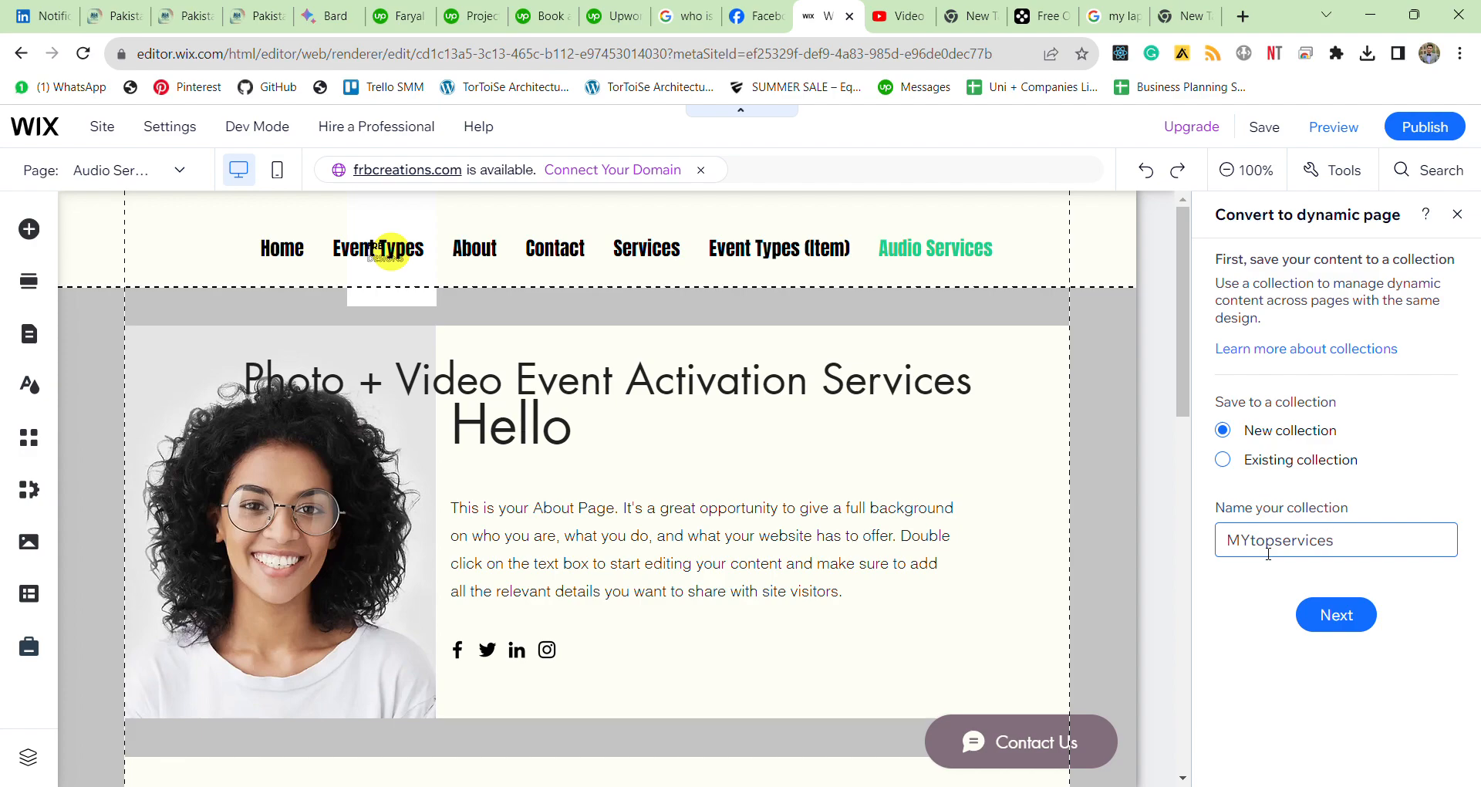
{"action": "key", "text": "Return"}
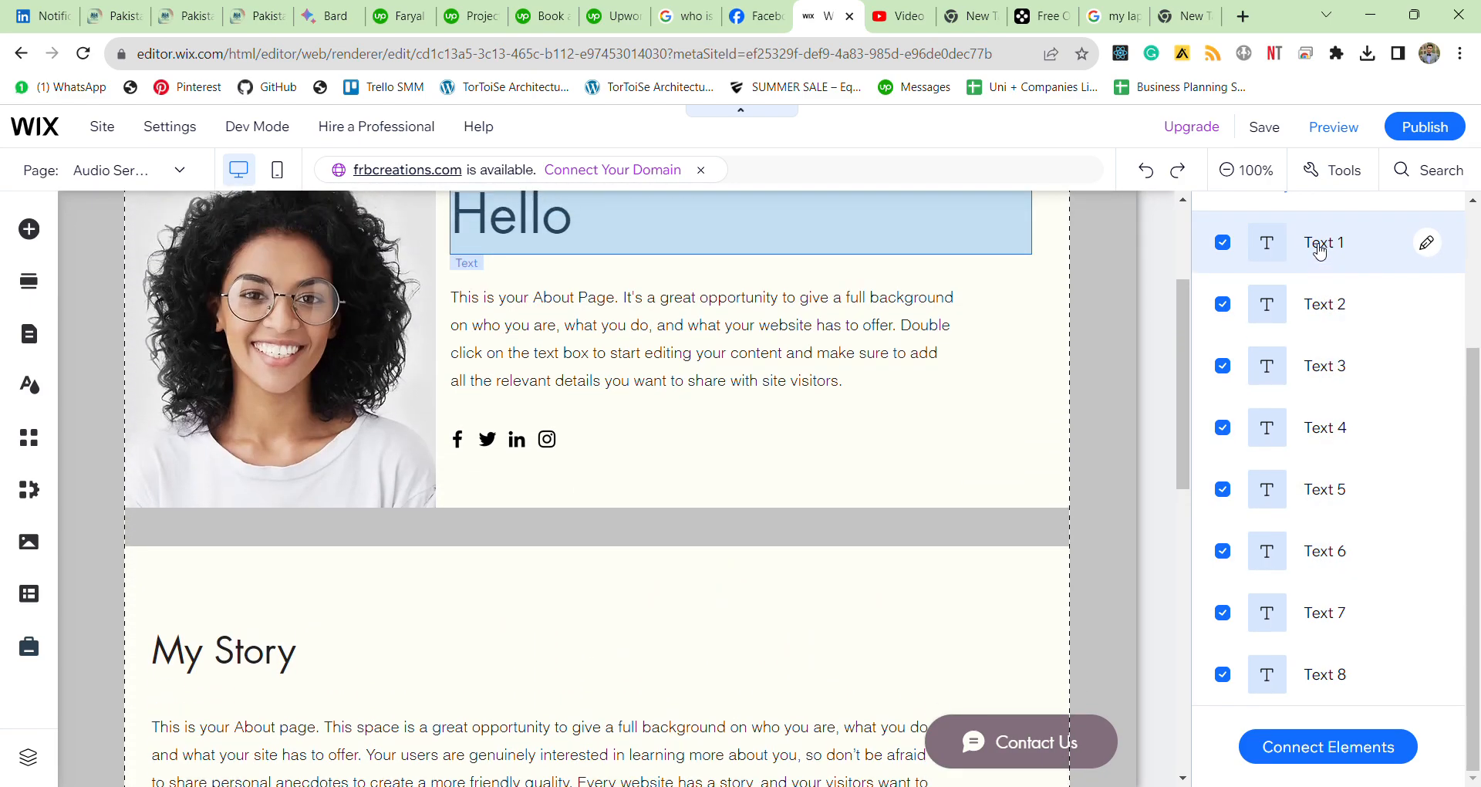
{"action": "left_click", "coordinate": [1314, 757]}
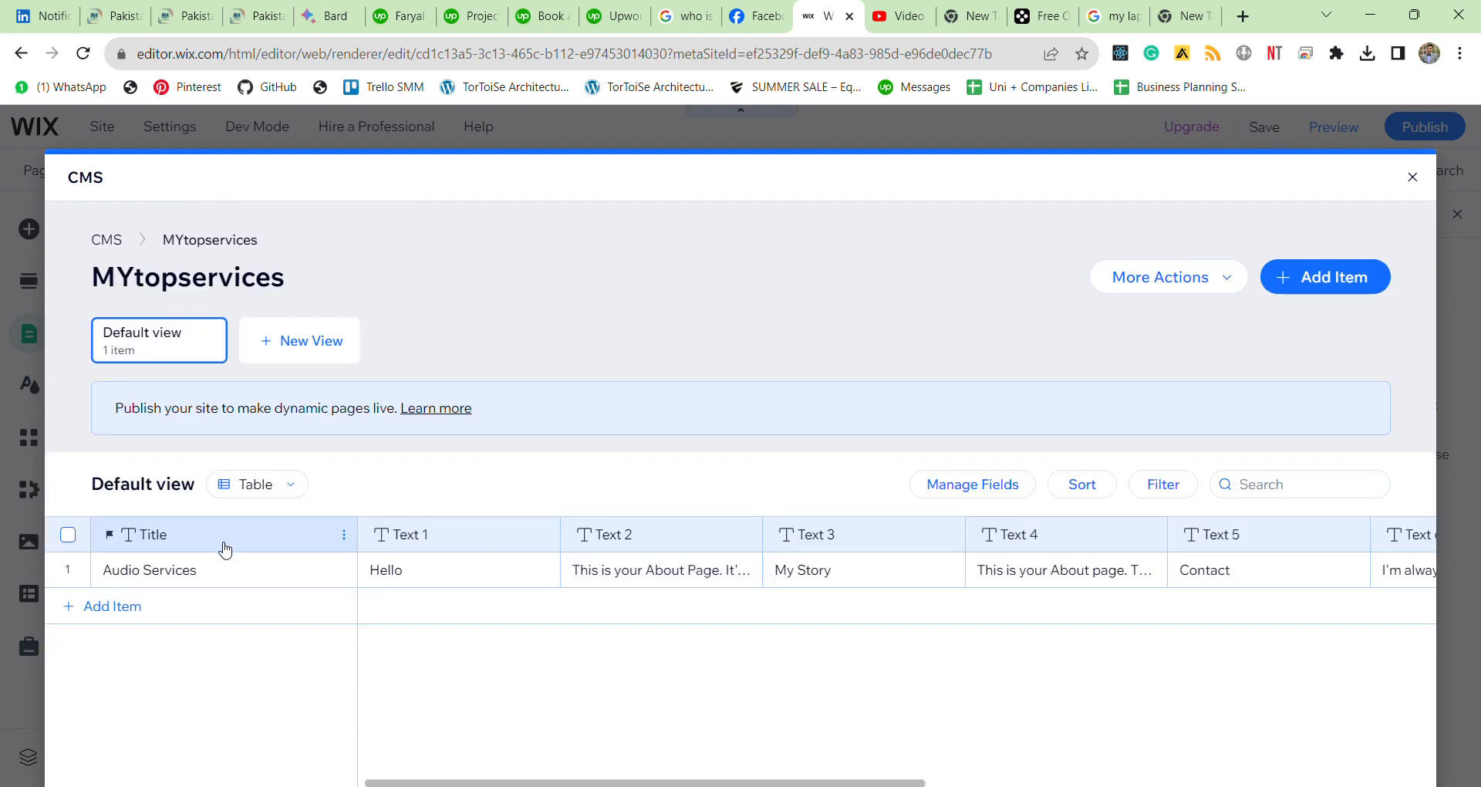
- Add an item titled Video Services to the MYtopservices collection
{"action": "left_click_drag", "start_coordinate": [430, 781], "coordinate": [327, 674]}
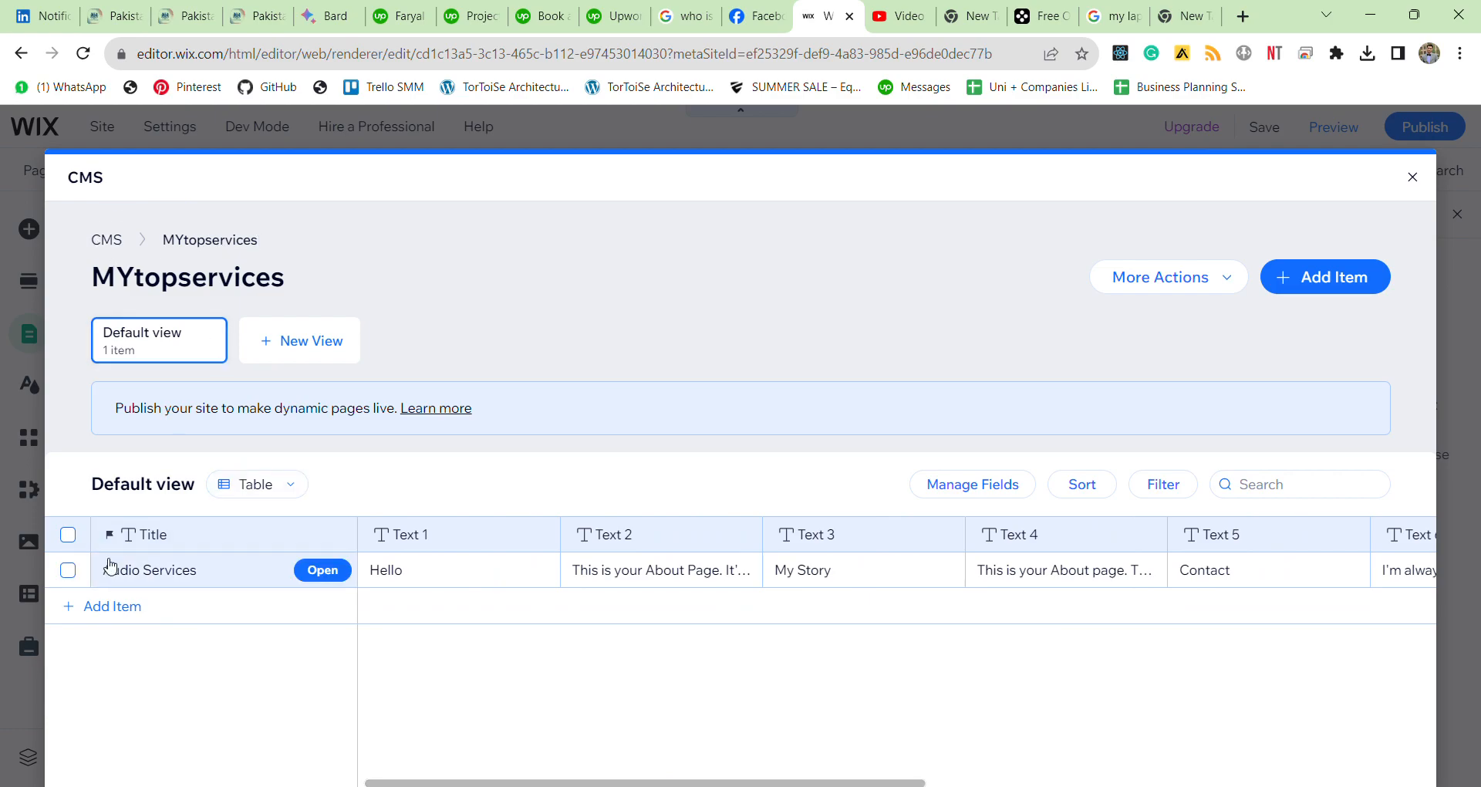
{"action": "left_click", "coordinate": [137, 617]}
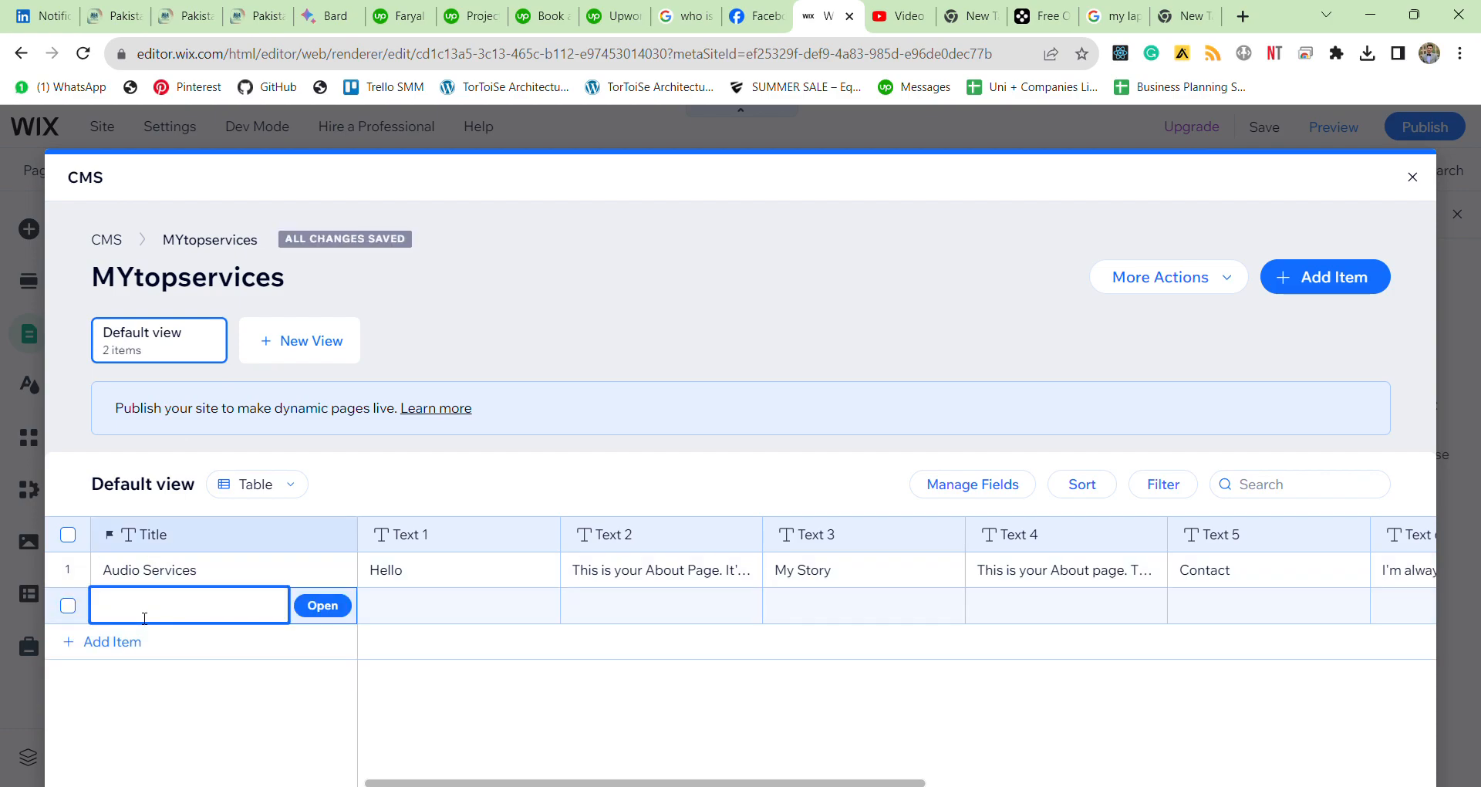
{"action": "type", "text": "Vid"}
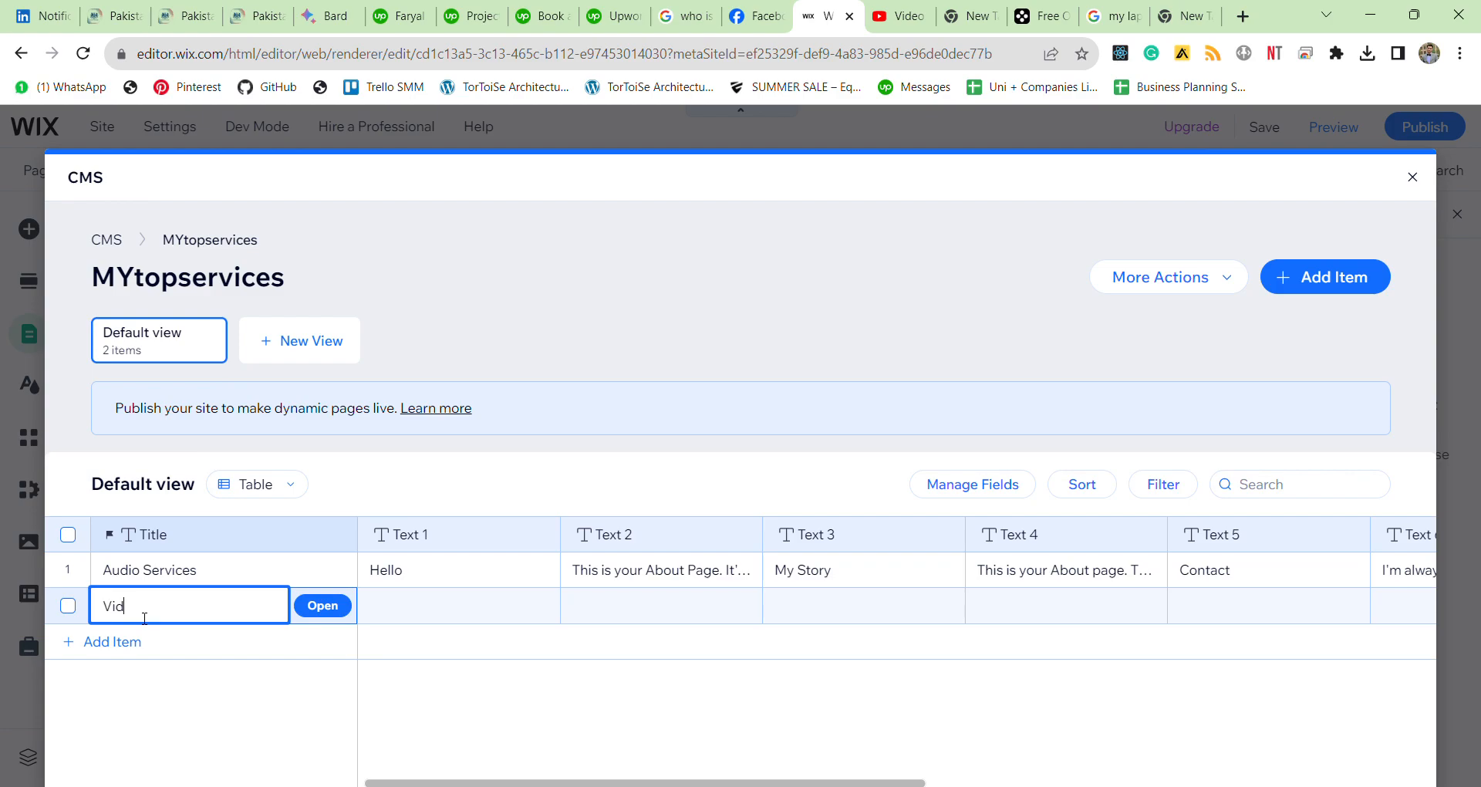
{"action": "type", "text": "eo Services"}
{"action": "key", "text": "Return"}
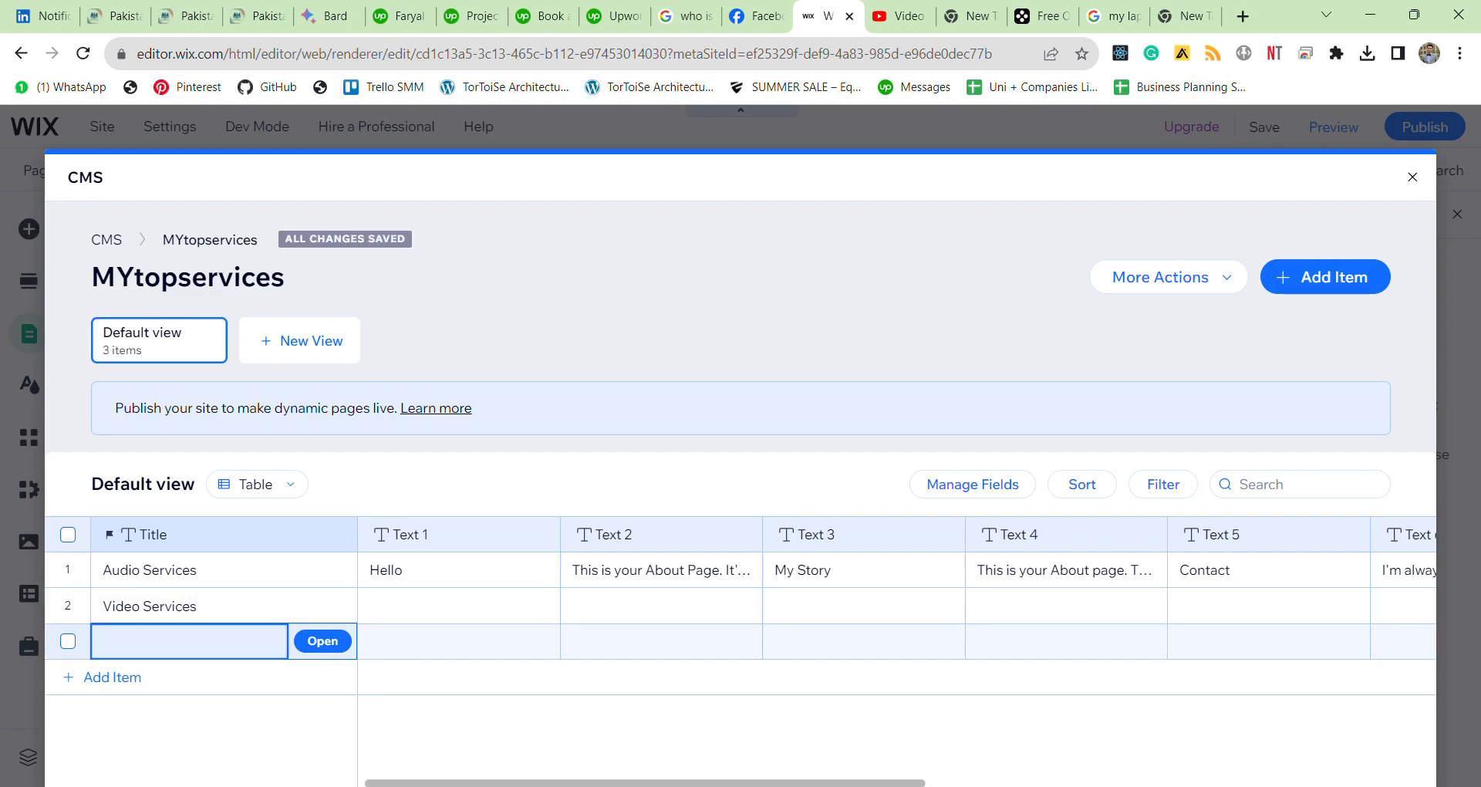
- Title the new third item of the collection Photo Services
{"action": "type", "text": "A"}
{"action": "key", "text": "BackSpace"}
{"action": "type", "text": "PH"}
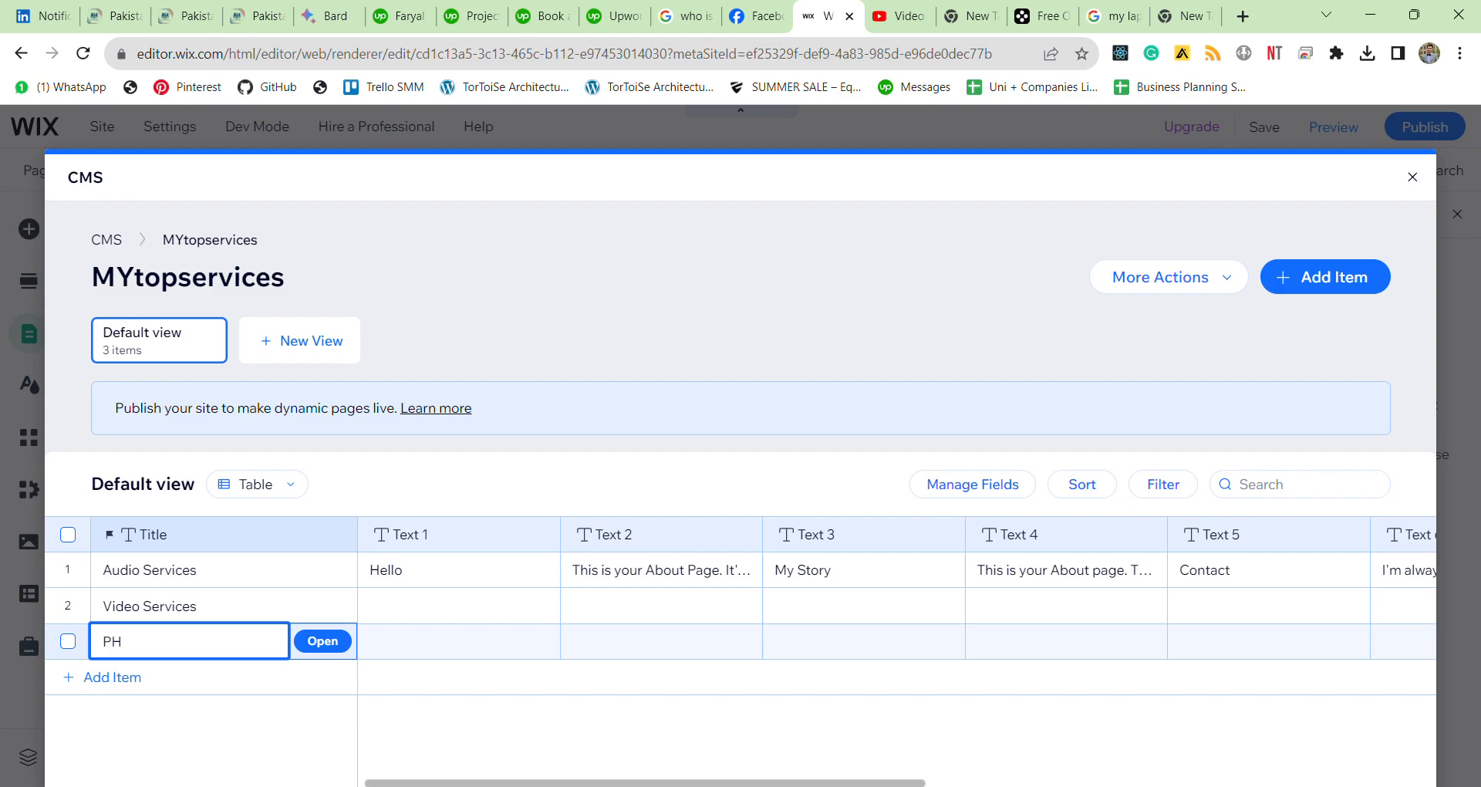
{"action": "key", "text": "BackSpace"}
{"action": "type", "text": "hoti"}
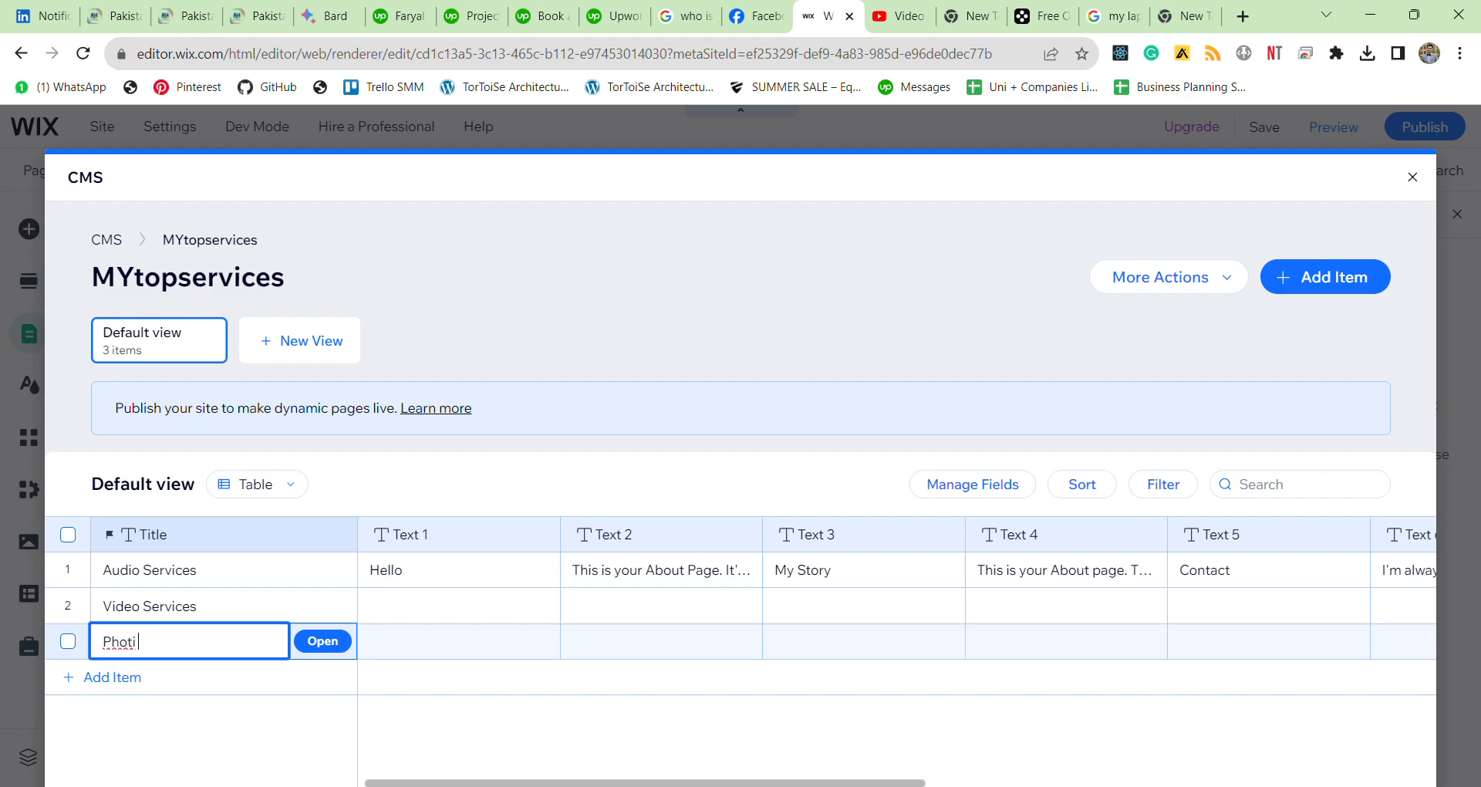
{"action": "key", "text": "BackSpace"}
{"action": "type", "text": "o Services"}
- Fill in the Text 1 field with Hi for Video Services and No for Photo Services
{"action": "left_click", "coordinate": [458, 606]}
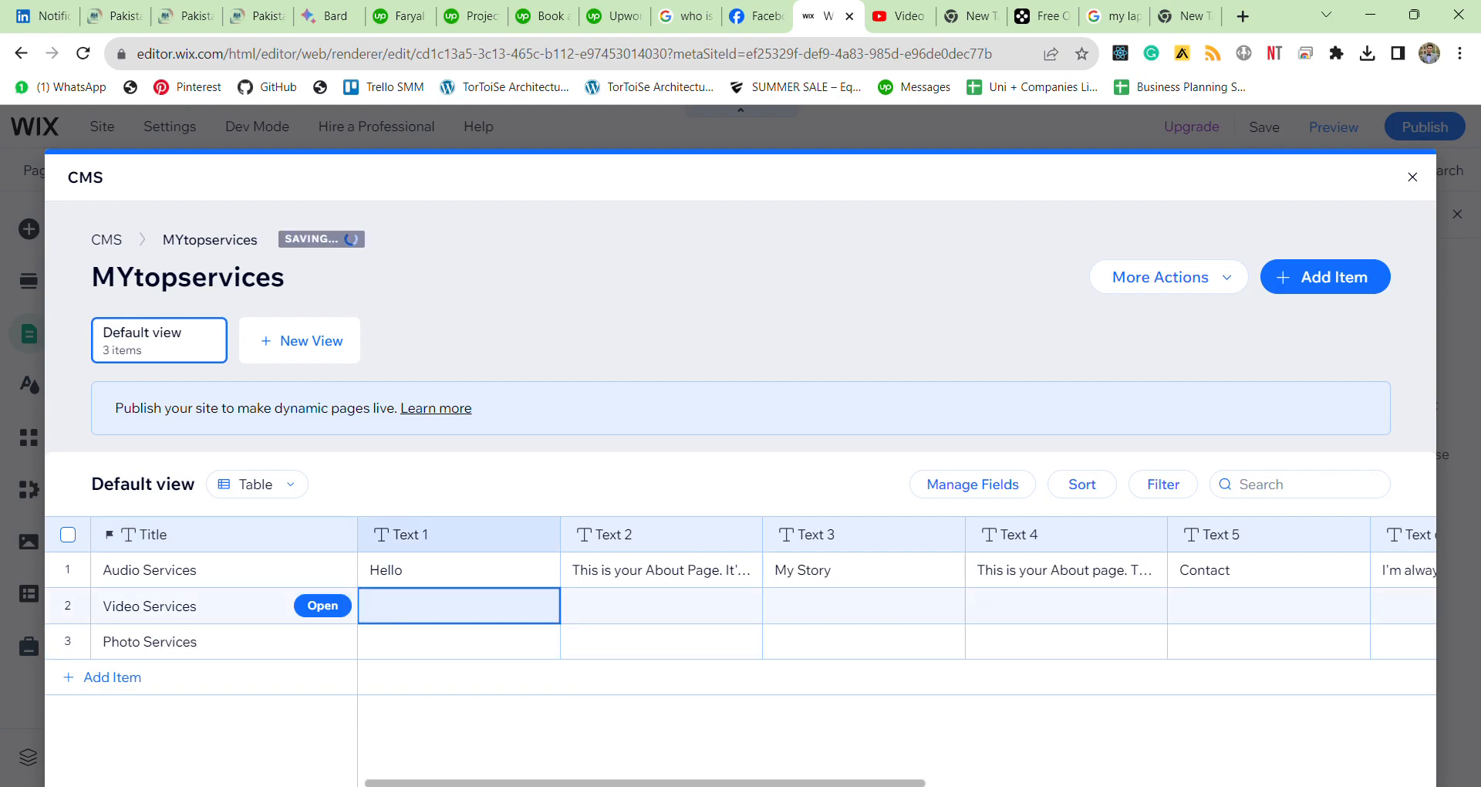
{"action": "left_click", "coordinate": [391, 617]}
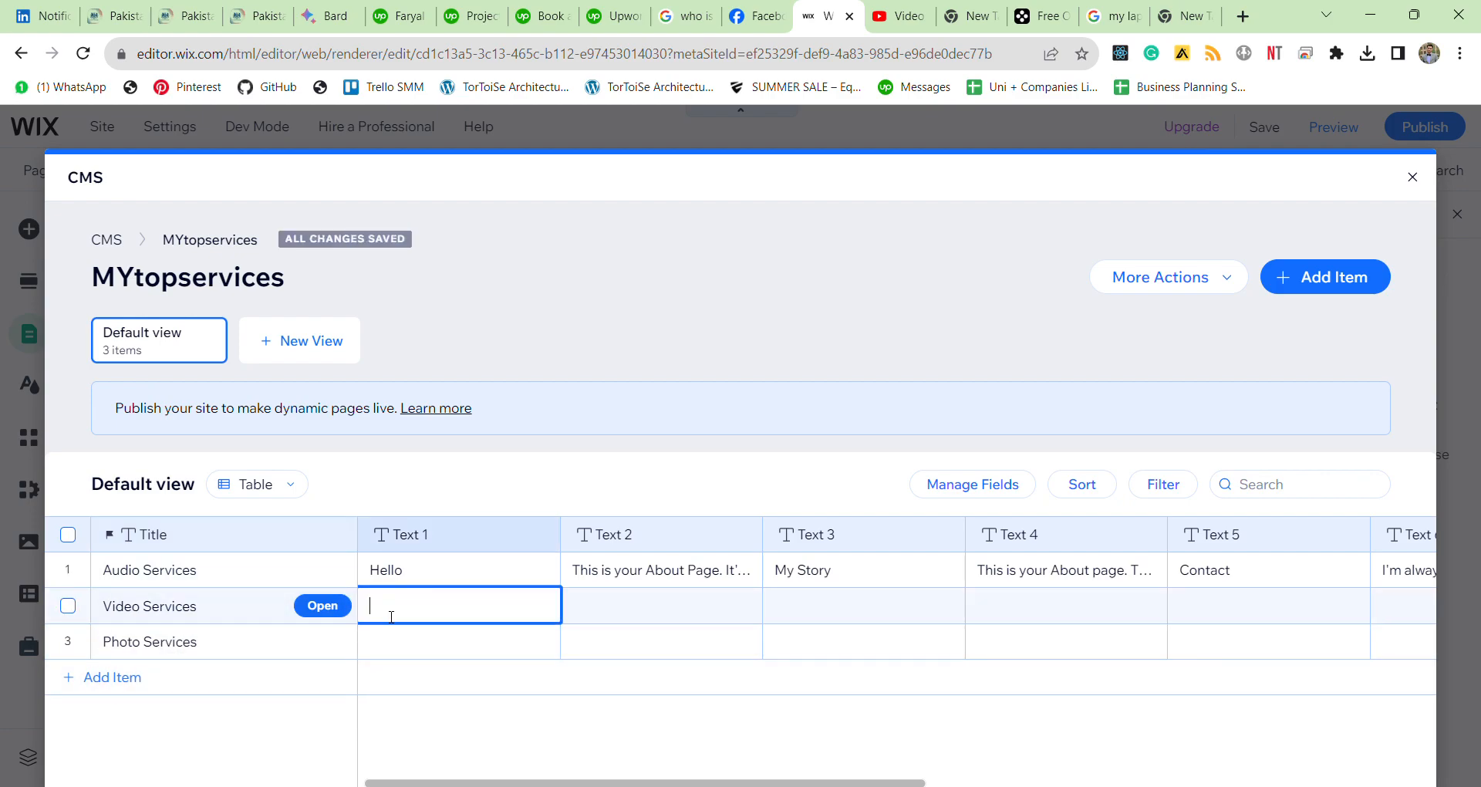
{"action": "type", "text": "Hi"}
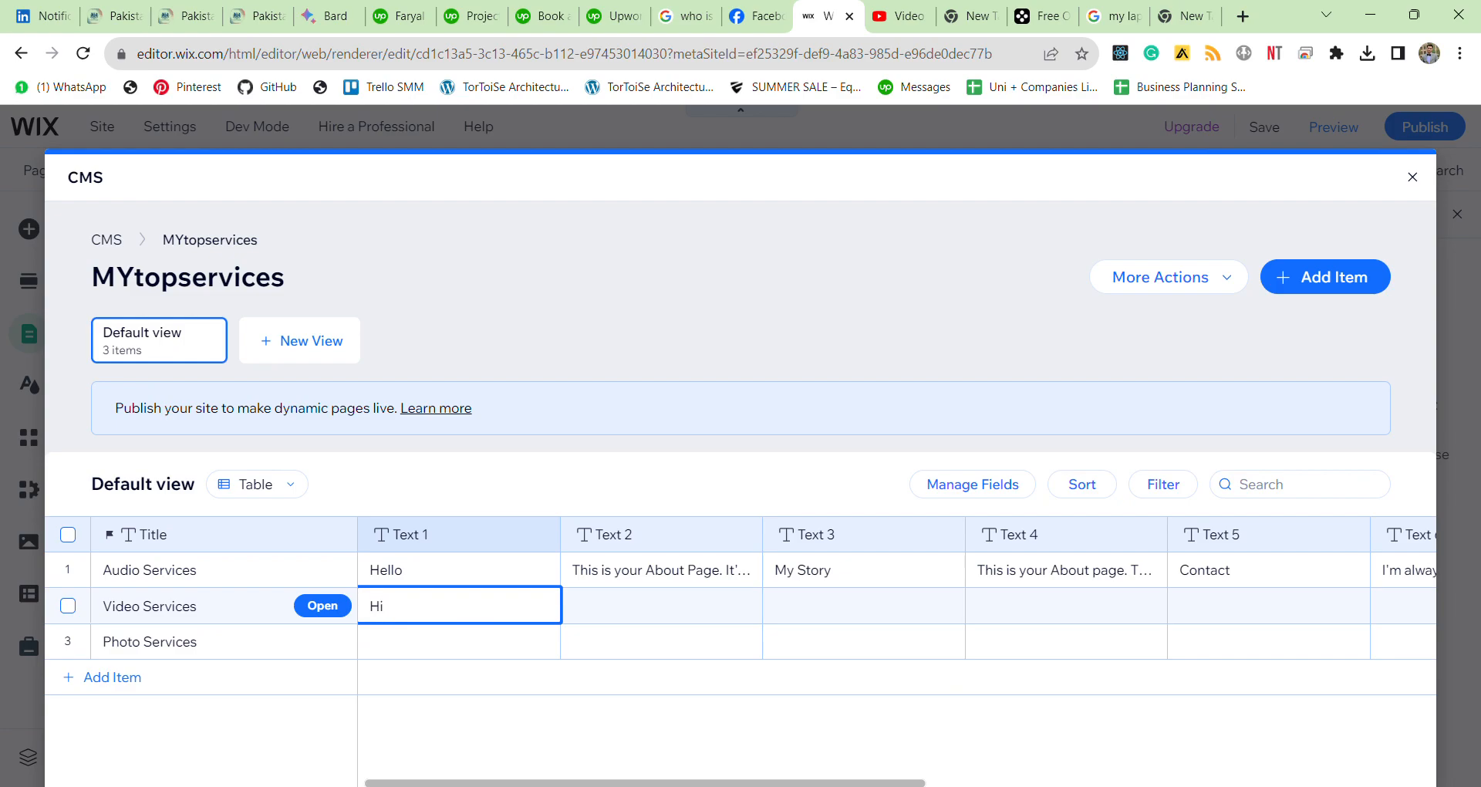
{"action": "left_click", "coordinate": [410, 646]}
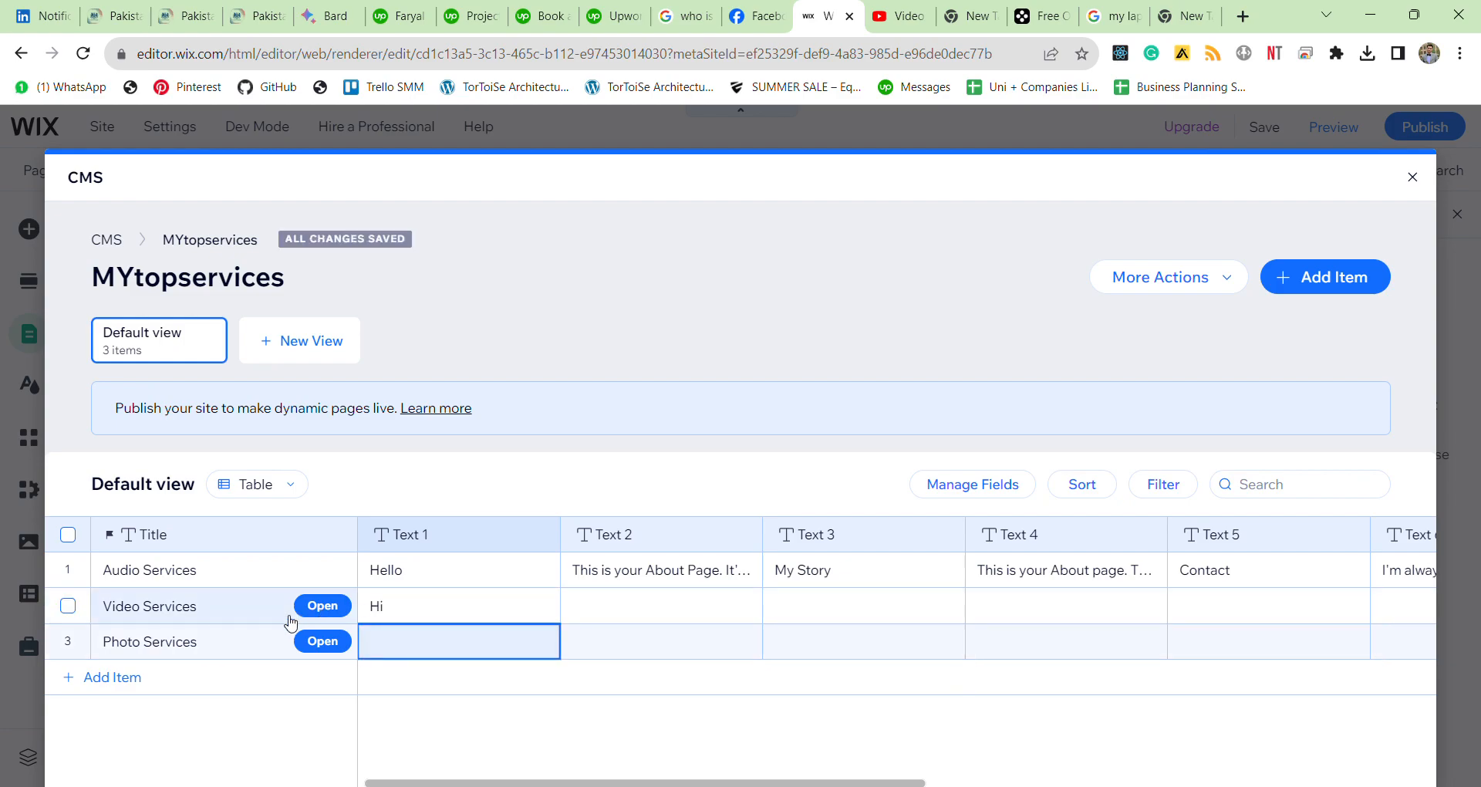
{"action": "left_click", "coordinate": [410, 646]}
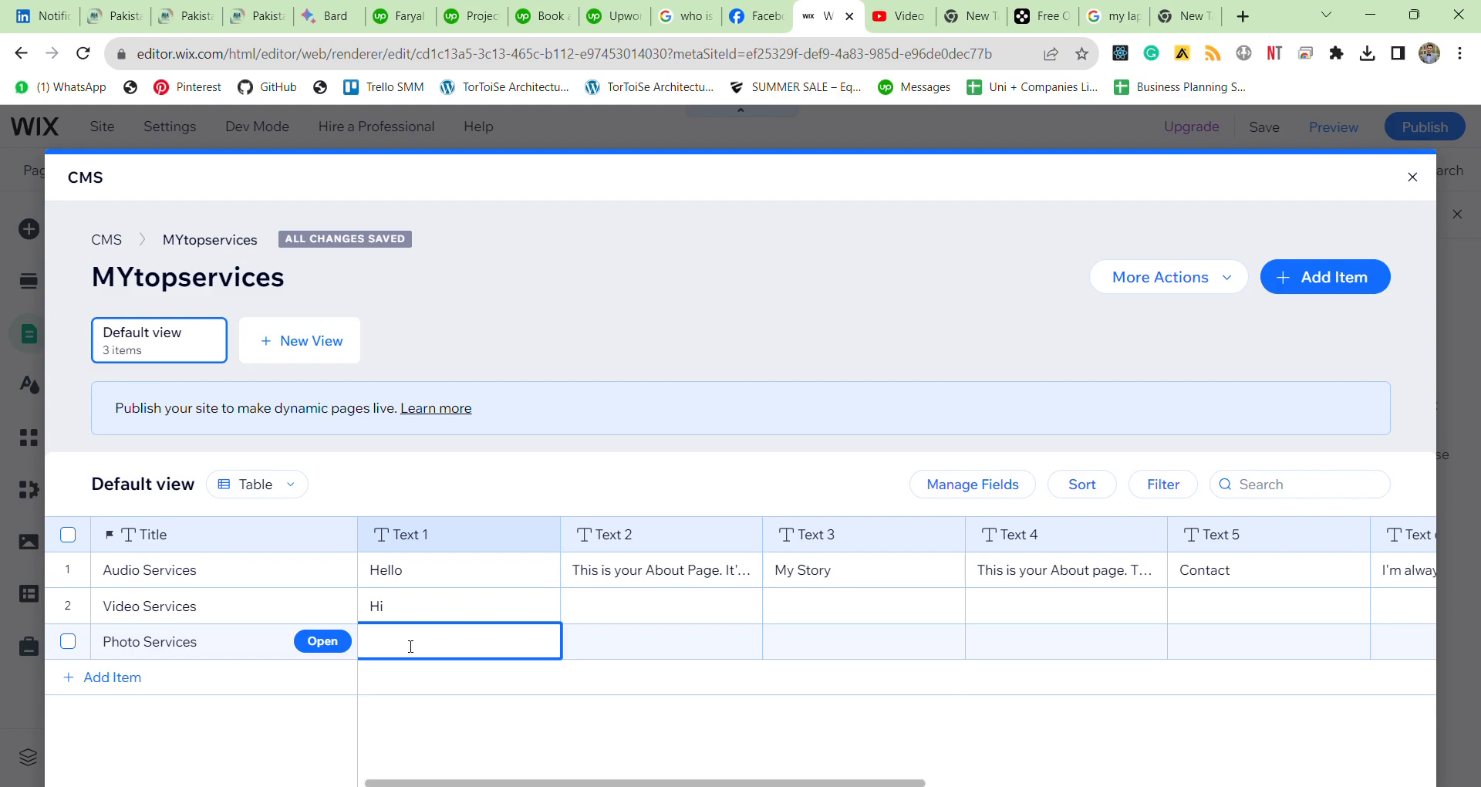
{"action": "type", "text": "No"}
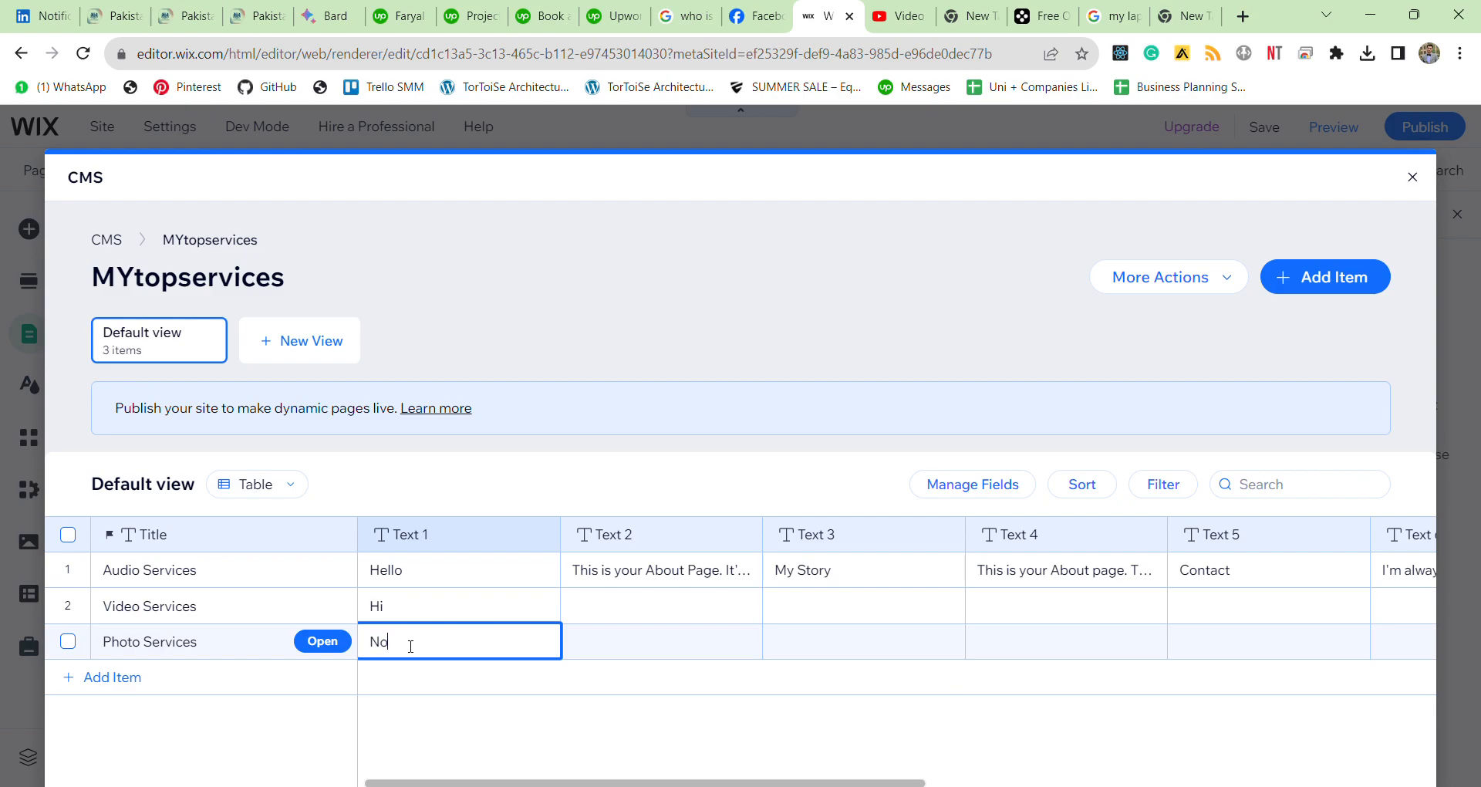
- Fill in the Text 3 field with blah for Video Services and claw for Photo Services, and close the collection
{"action": "left_click", "coordinate": [864, 607]}
{"action": "left_click", "coordinate": [863, 607]}
{"action": "type", "text": "b"}
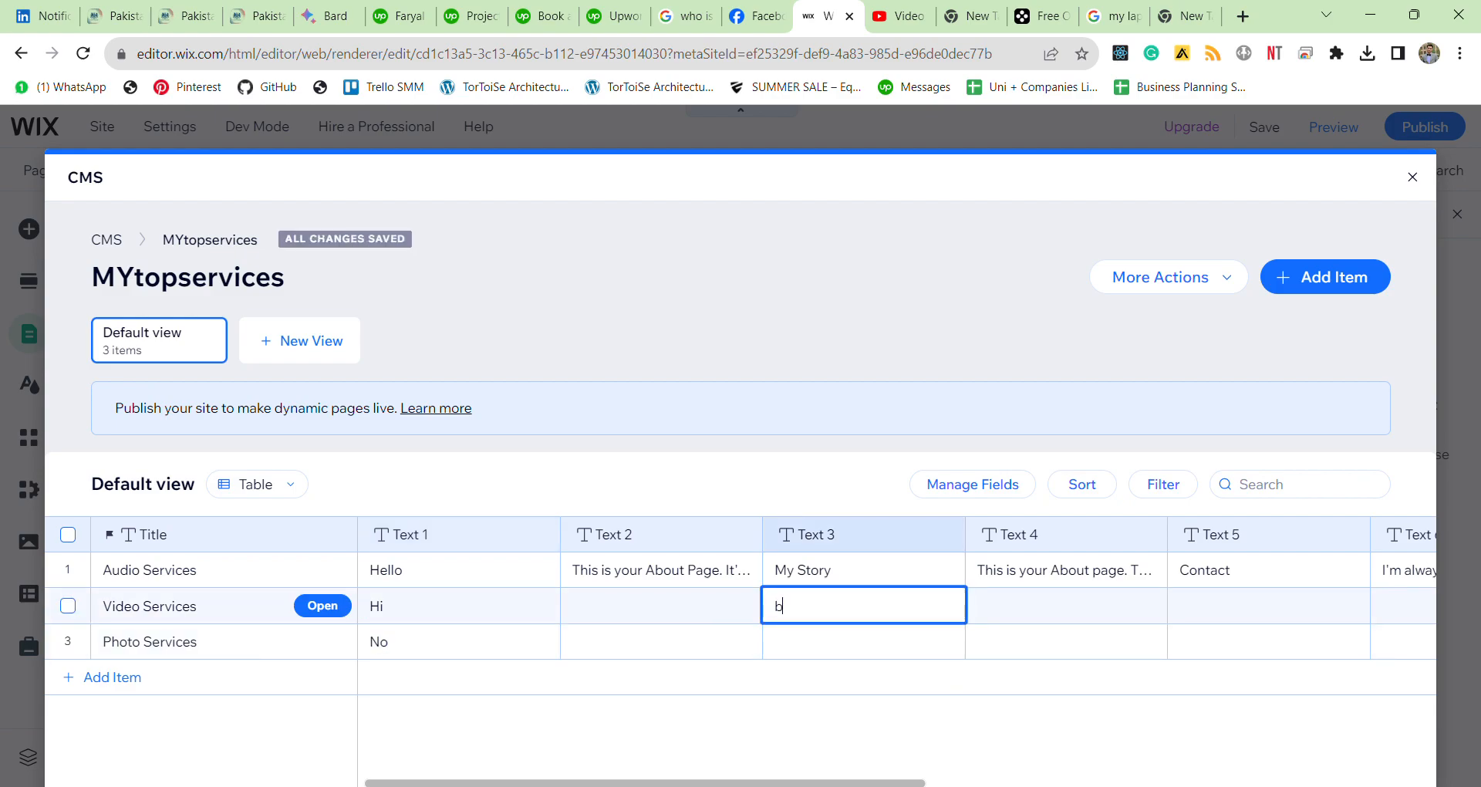
{"action": "type", "text": "lah"}
{"action": "key", "text": "Return"}
{"action": "key", "text": "Return"}
{"action": "type", "text": "claw"}
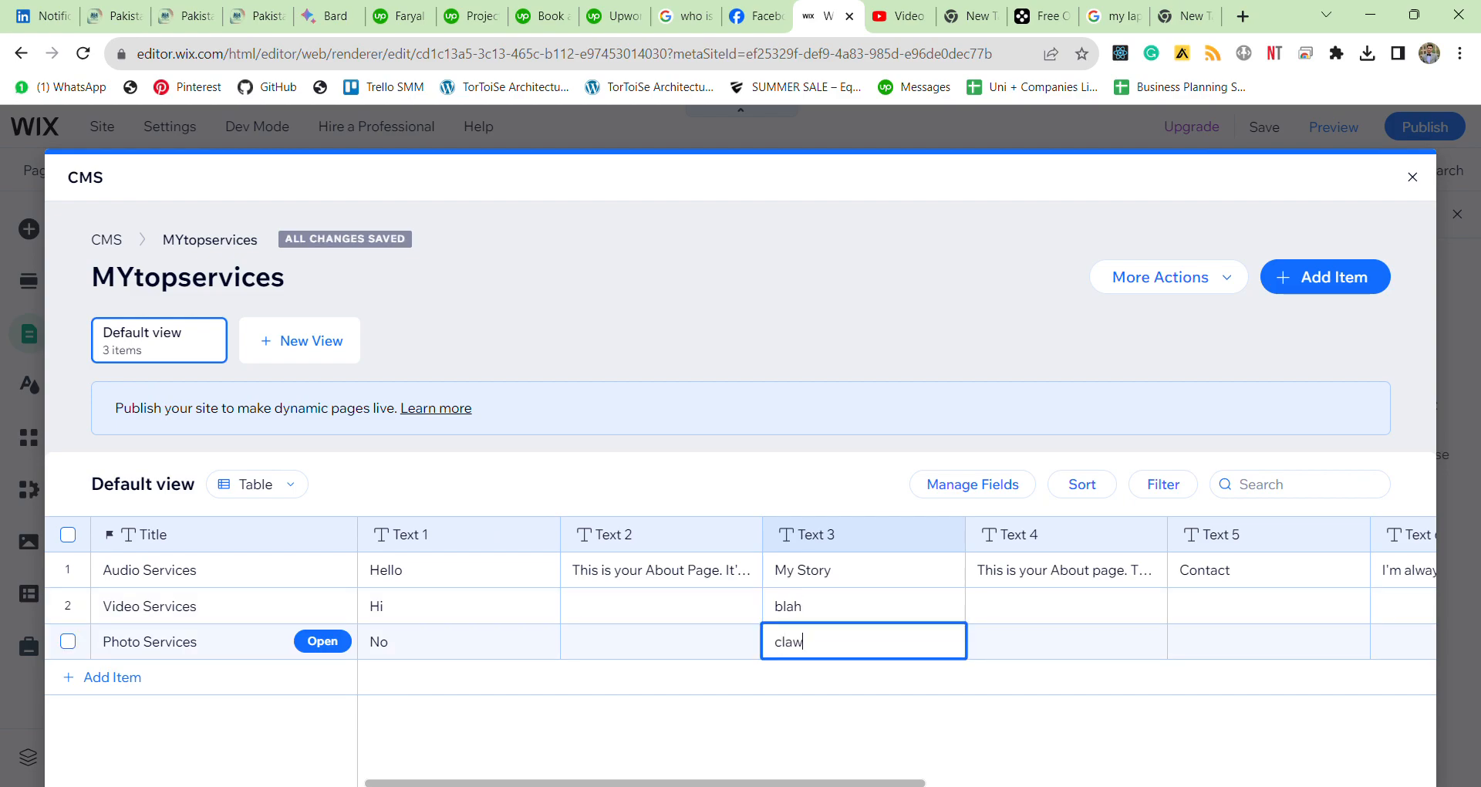
{"action": "left_click", "coordinate": [1413, 178]}
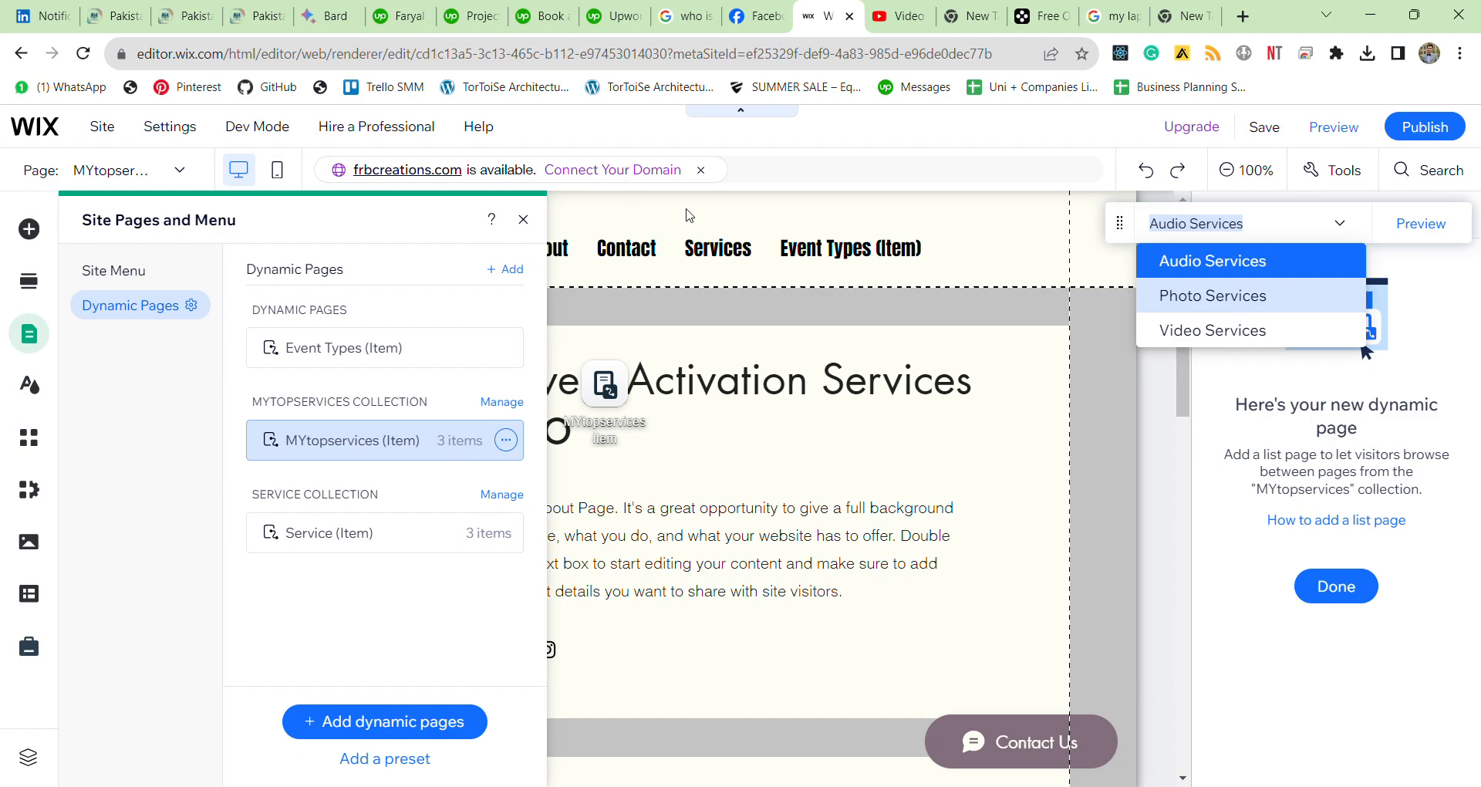
- Switch the dynamic page to the Photo Services item and examine its heading and story section on the canvas
{"action": "left_click", "coordinate": [517, 207]}
{"action": "left_click", "coordinate": [517, 220]}
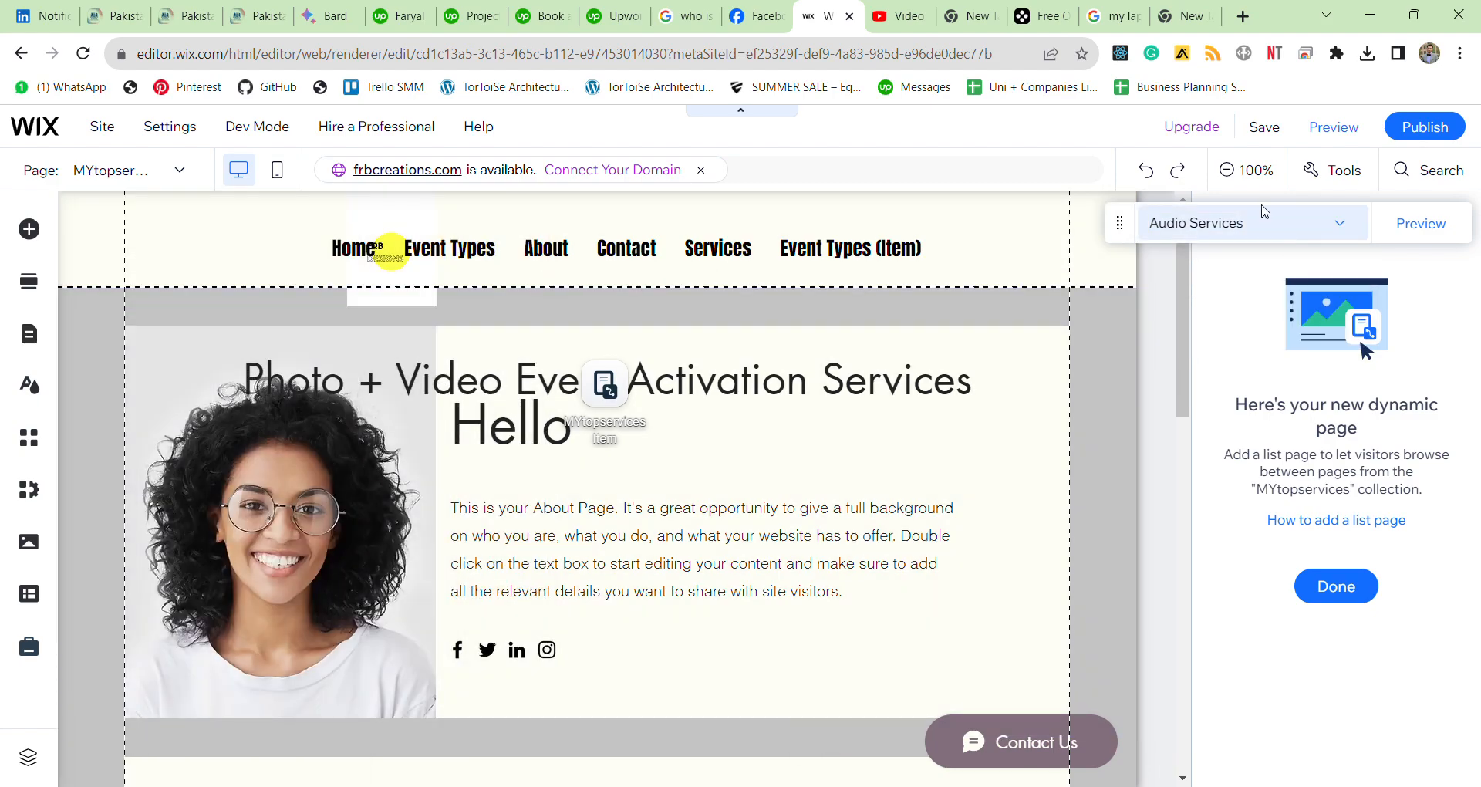
{"action": "left_click", "coordinate": [1254, 227]}
{"action": "left_click", "coordinate": [1234, 293]}
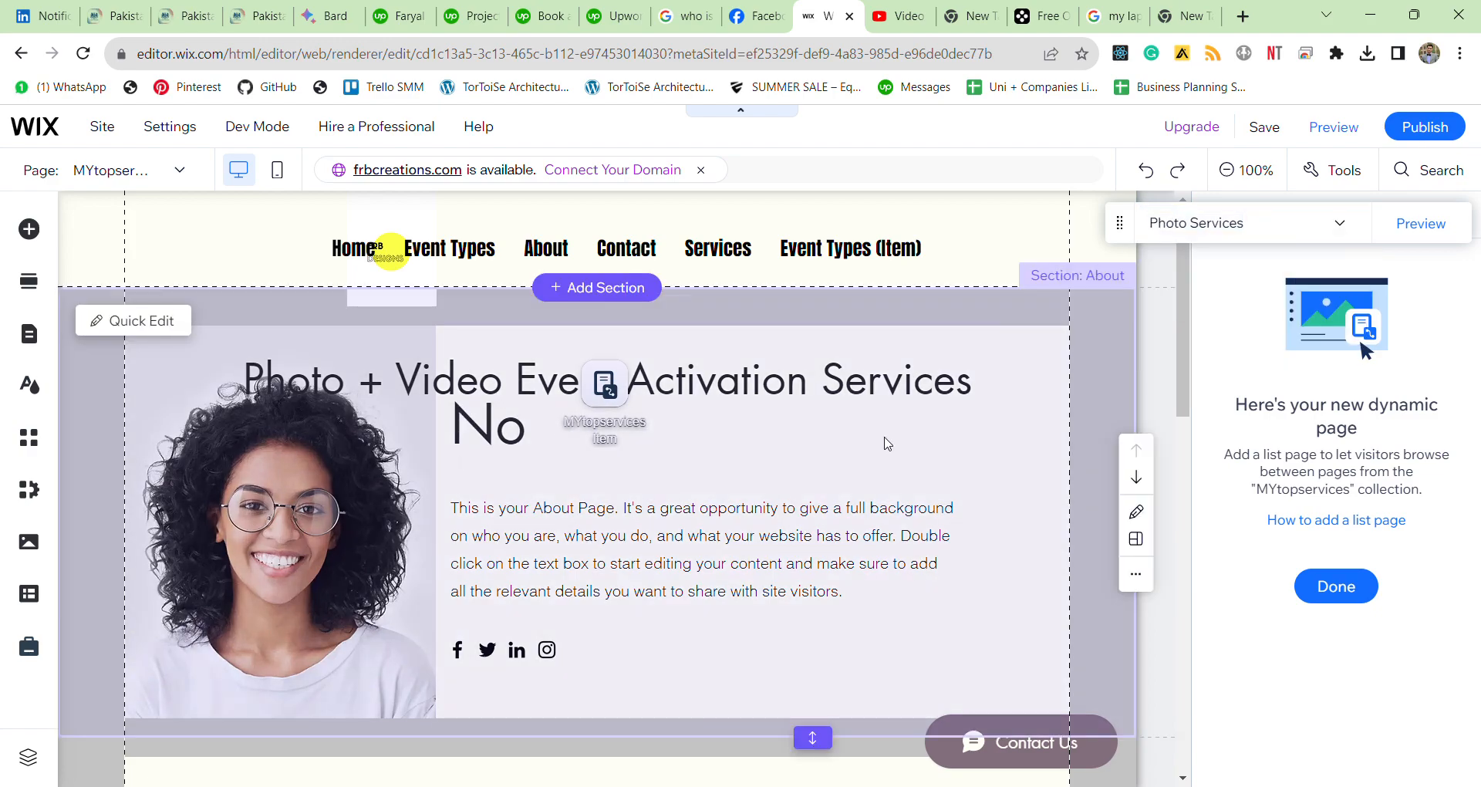
{"action": "left_click_drag", "start_coordinate": [1183, 315], "coordinate": [1202, 288]}
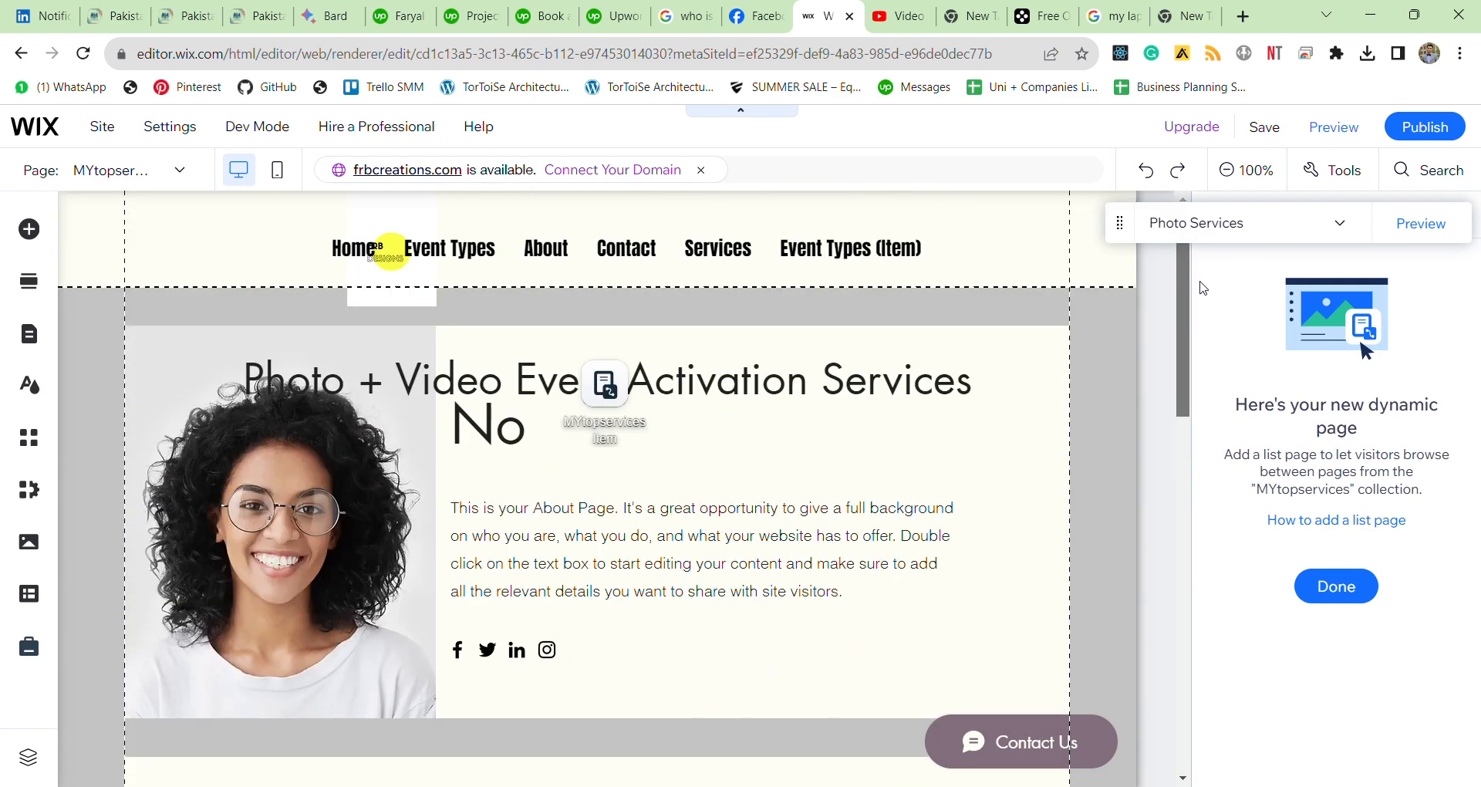
{"action": "scroll", "coordinate": [1191, 321], "scroll_direction": "down", "scroll_amount": 2}
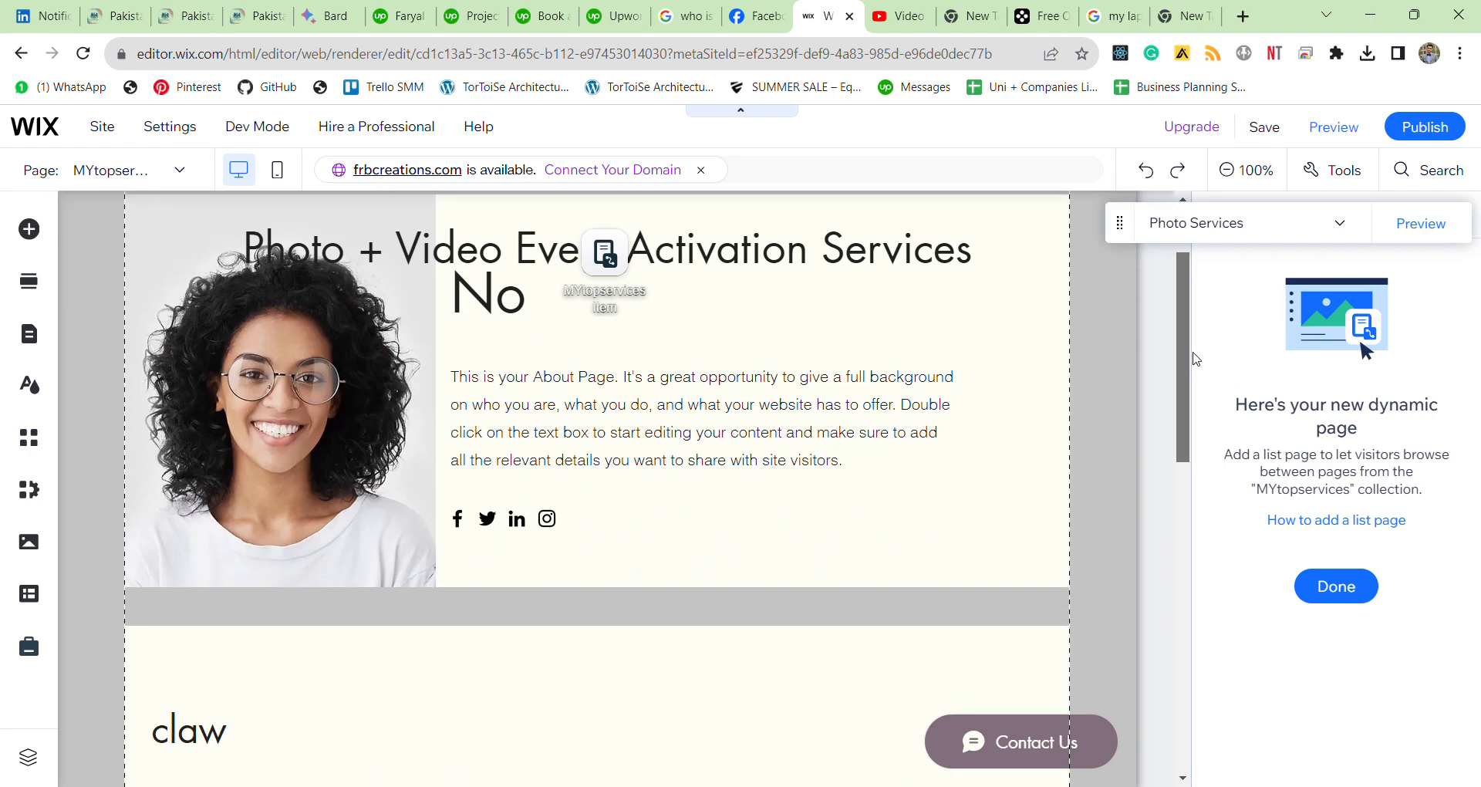
- Switch the dynamic page to the Video Services item and examine its heading and story section on the canvas
{"action": "scroll", "coordinate": [1194, 359], "scroll_direction": "up", "scroll_amount": 2}
{"action": "left_click", "coordinate": [1197, 223]}
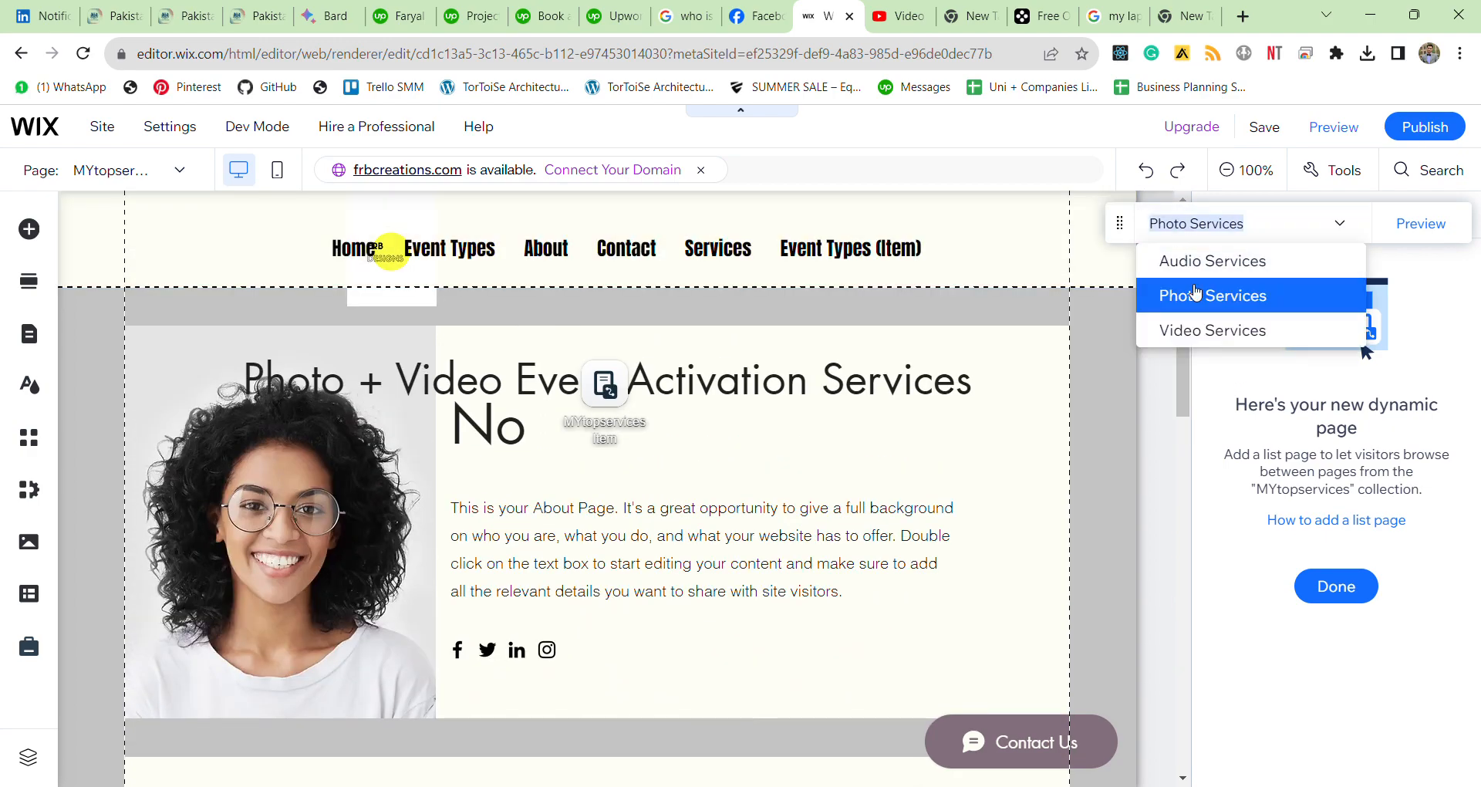
{"action": "left_click", "coordinate": [1185, 329]}
{"action": "scroll", "coordinate": [1186, 324], "scroll_direction": "down", "scroll_amount": 5}
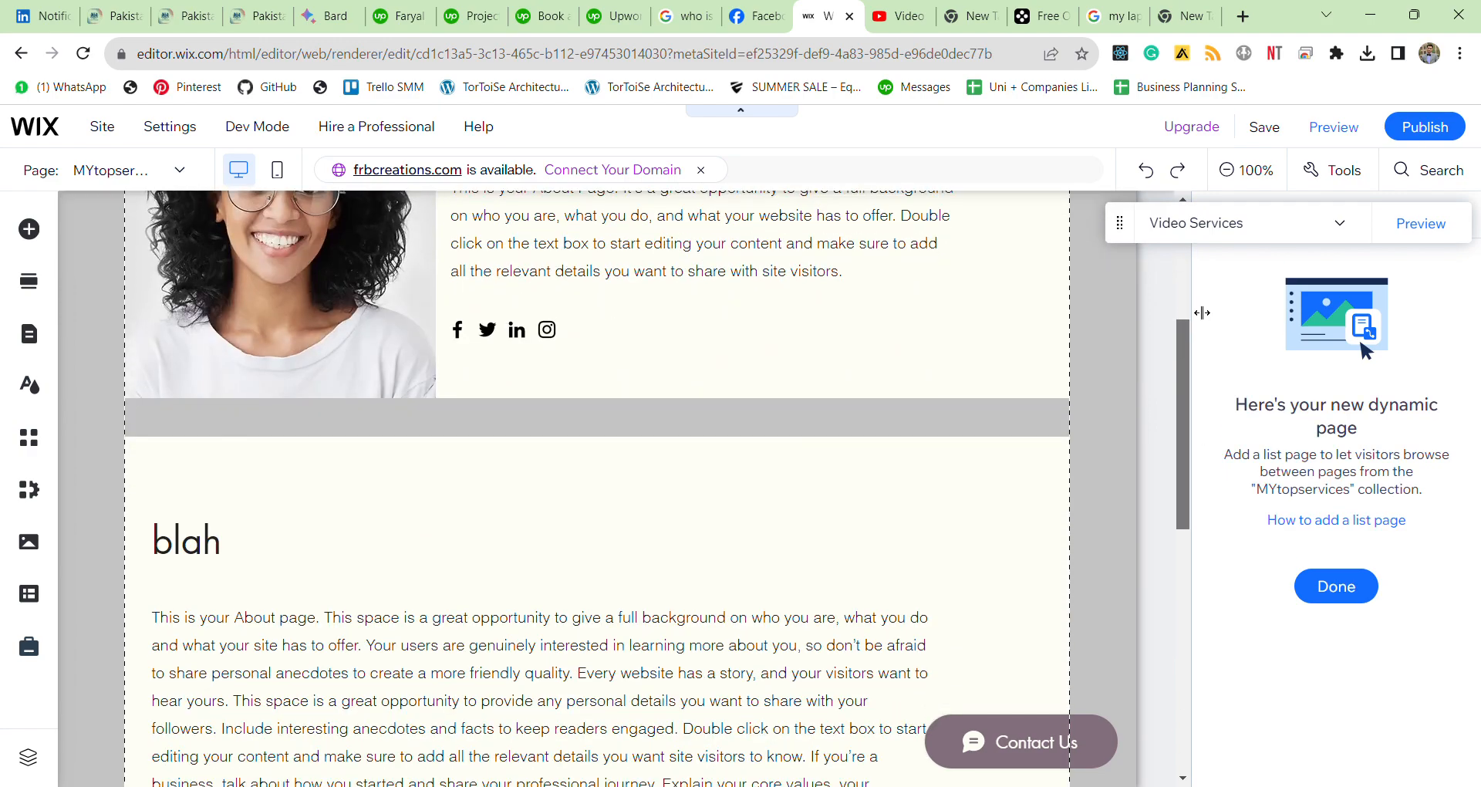
{"action": "left_click_drag", "start_coordinate": [1185, 340], "coordinate": [1185, 267]}
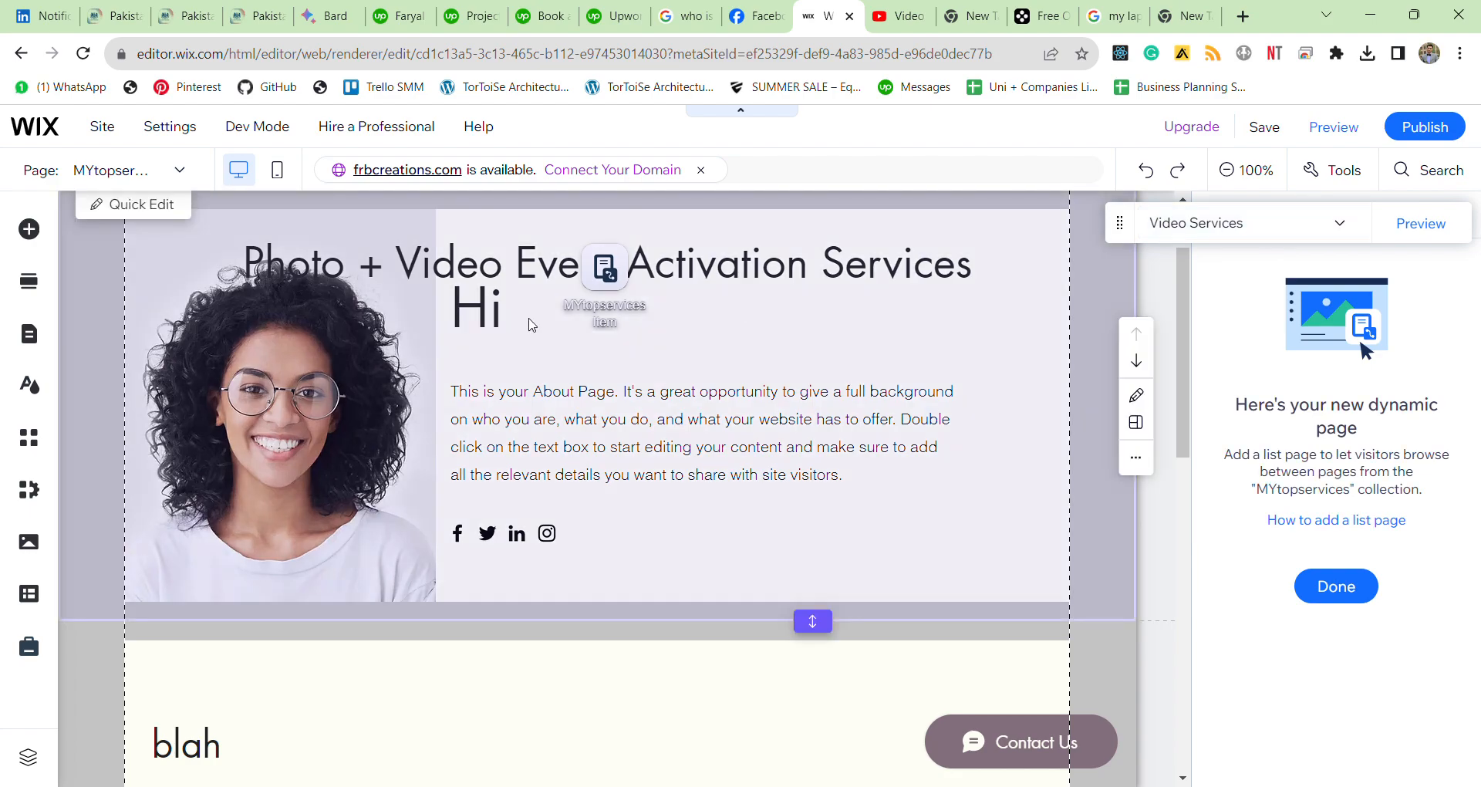
- Open the content of the MYtopservices collection and look through its text fields for the three items
{"action": "left_click", "coordinate": [606, 279]}
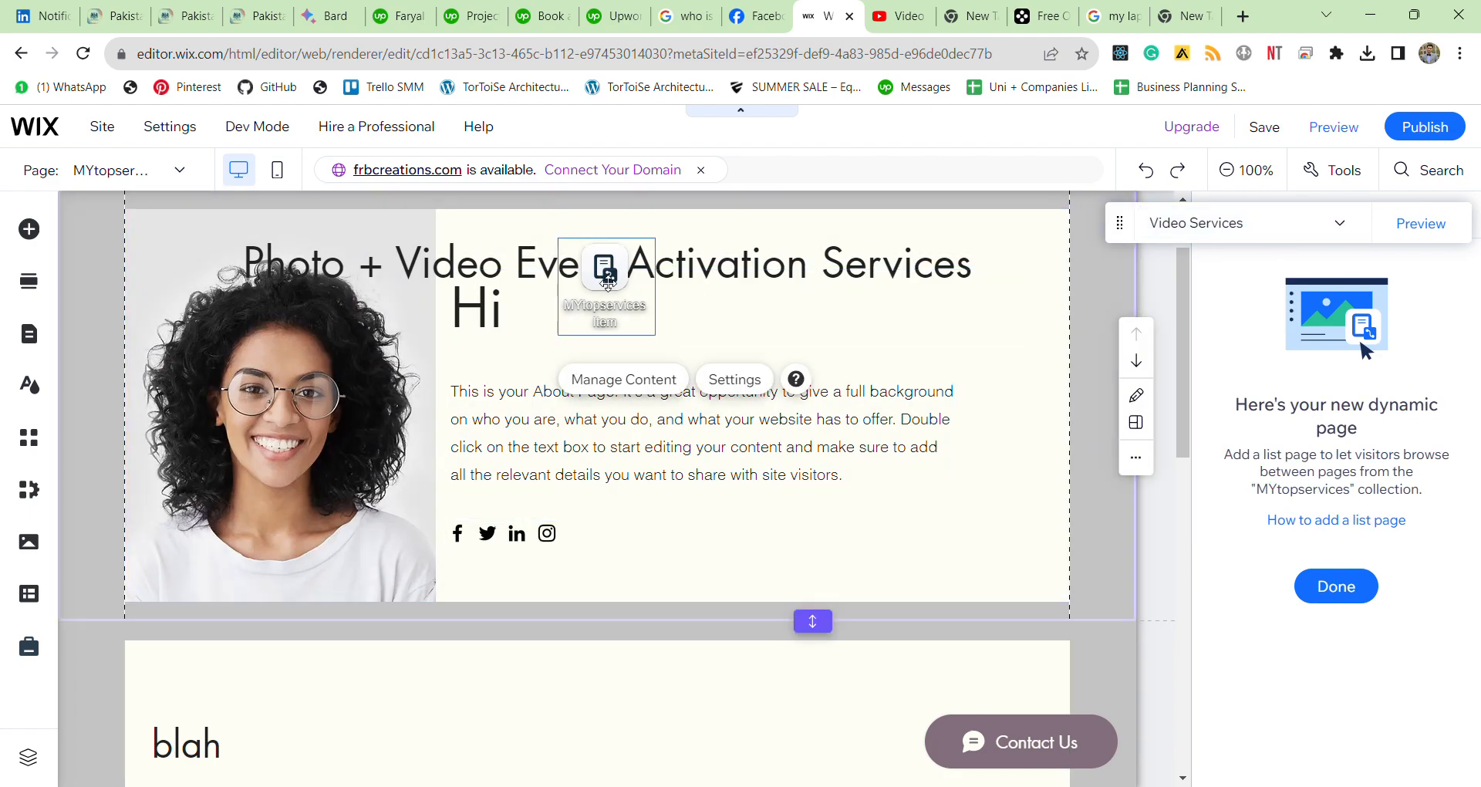
{"action": "left_click", "coordinate": [598, 382]}
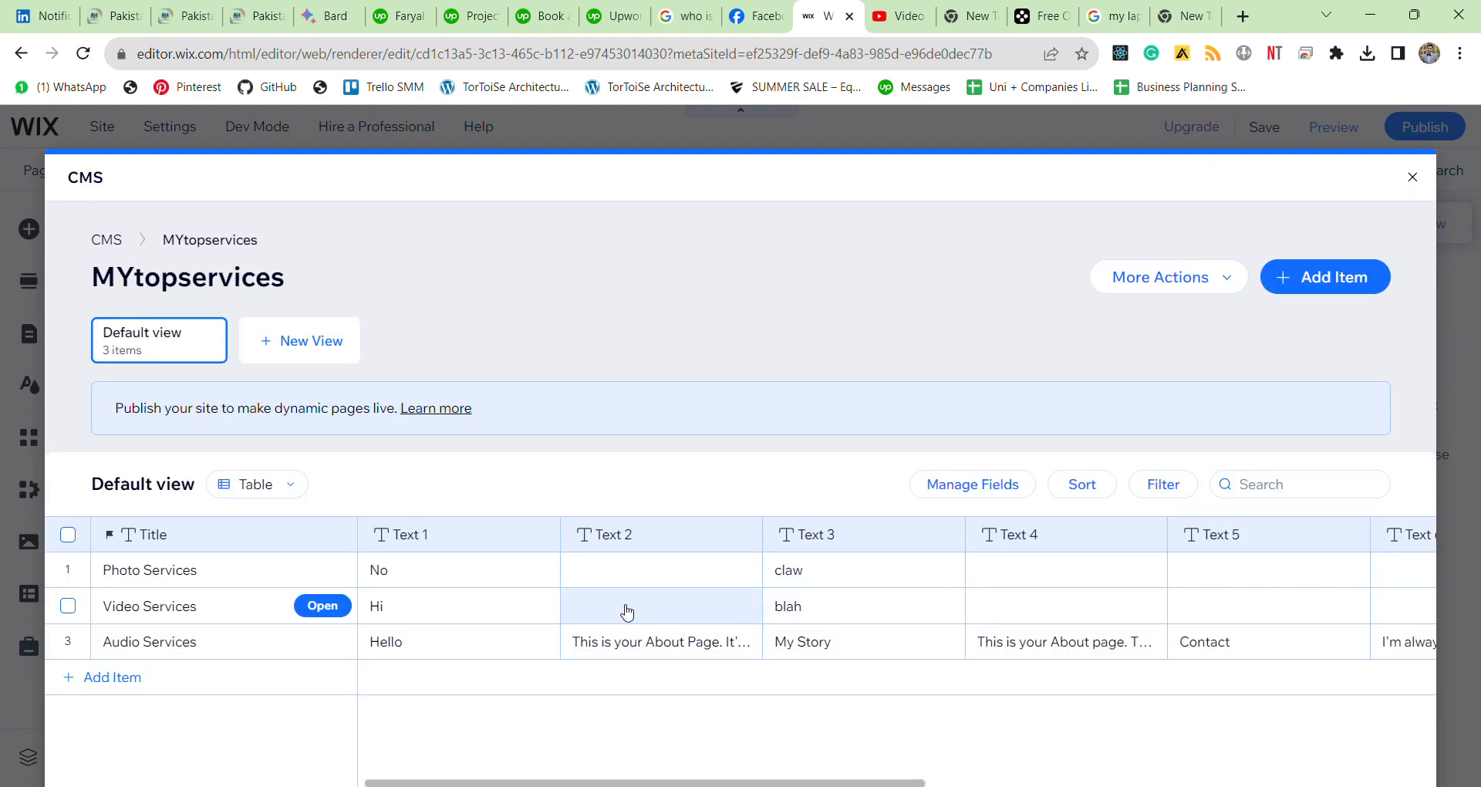
{"action": "left_click", "coordinate": [625, 577]}
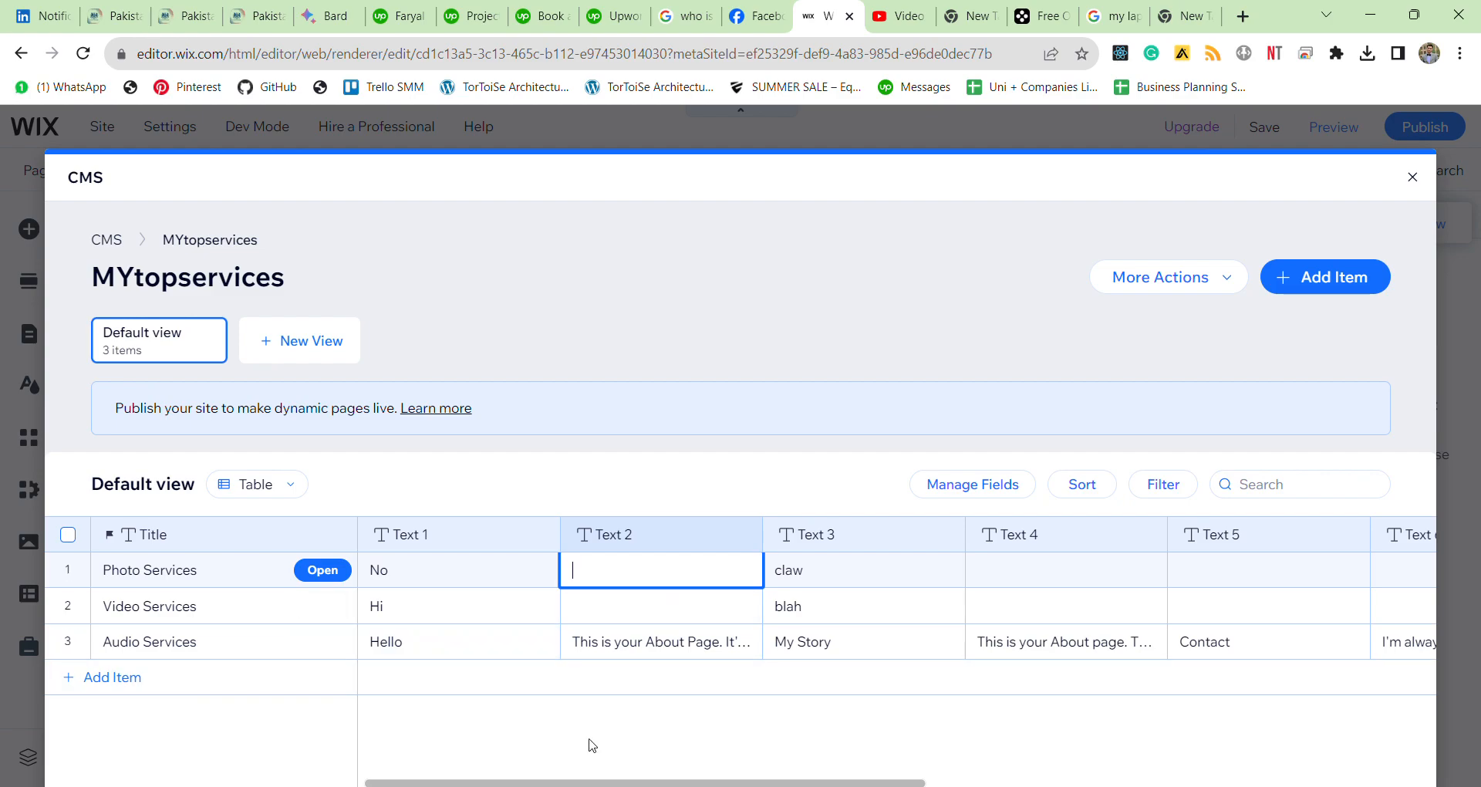
{"action": "left_click_drag", "start_coordinate": [552, 781], "coordinate": [915, 743]}
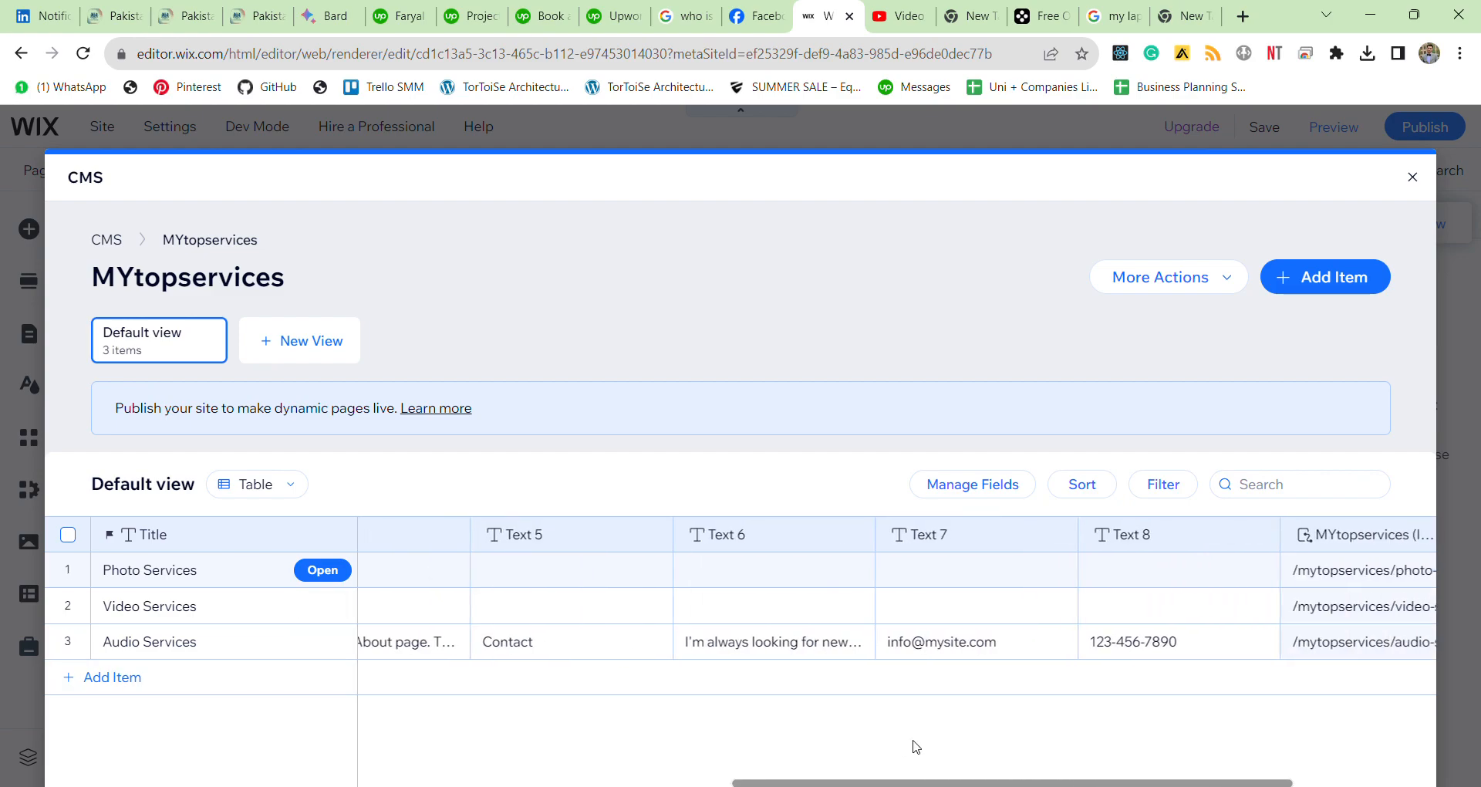
- Browse the field types offered for a new collection field, and close the collection without adding one
{"action": "left_click", "coordinate": [972, 484]}
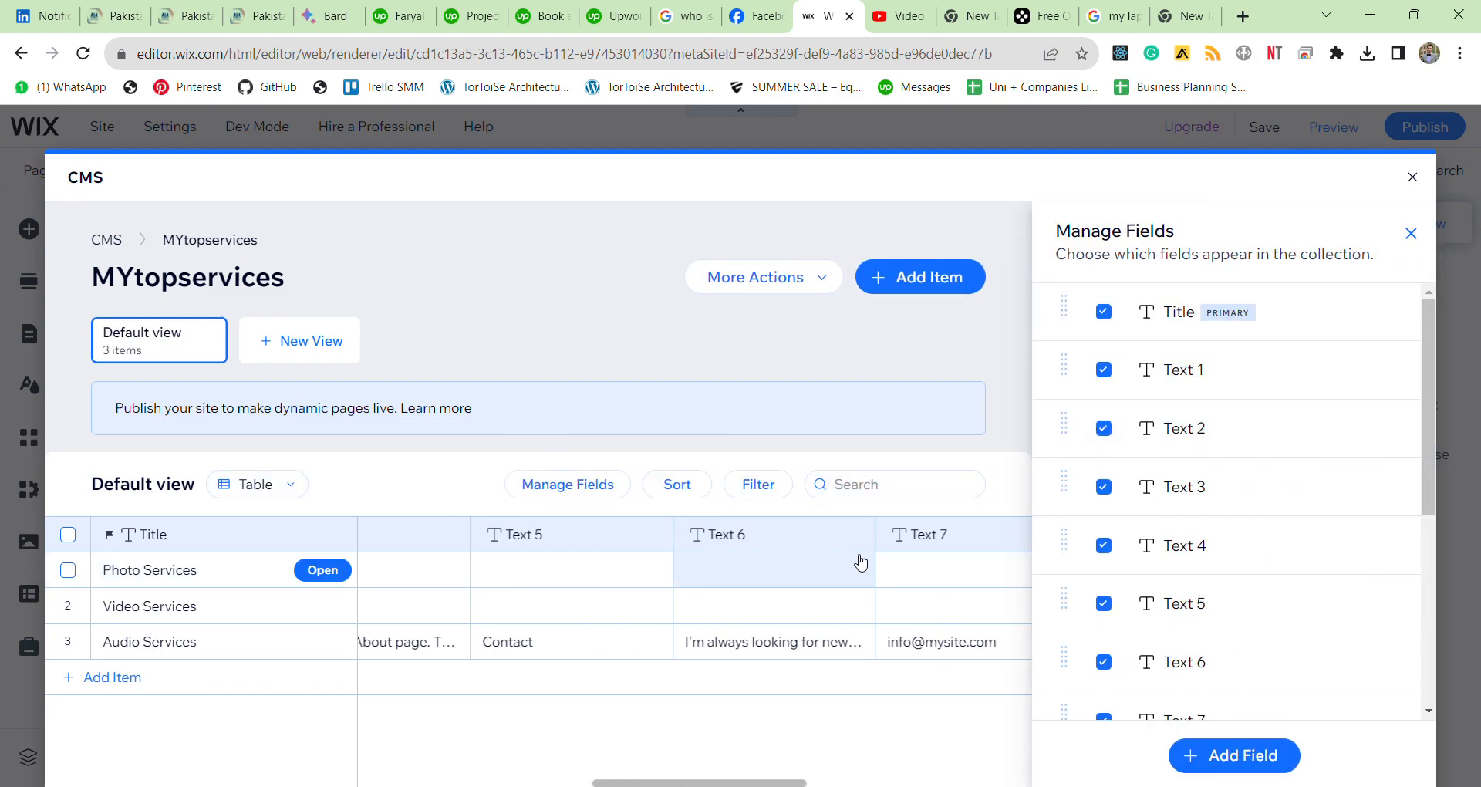
{"action": "left_click", "coordinate": [1255, 769]}
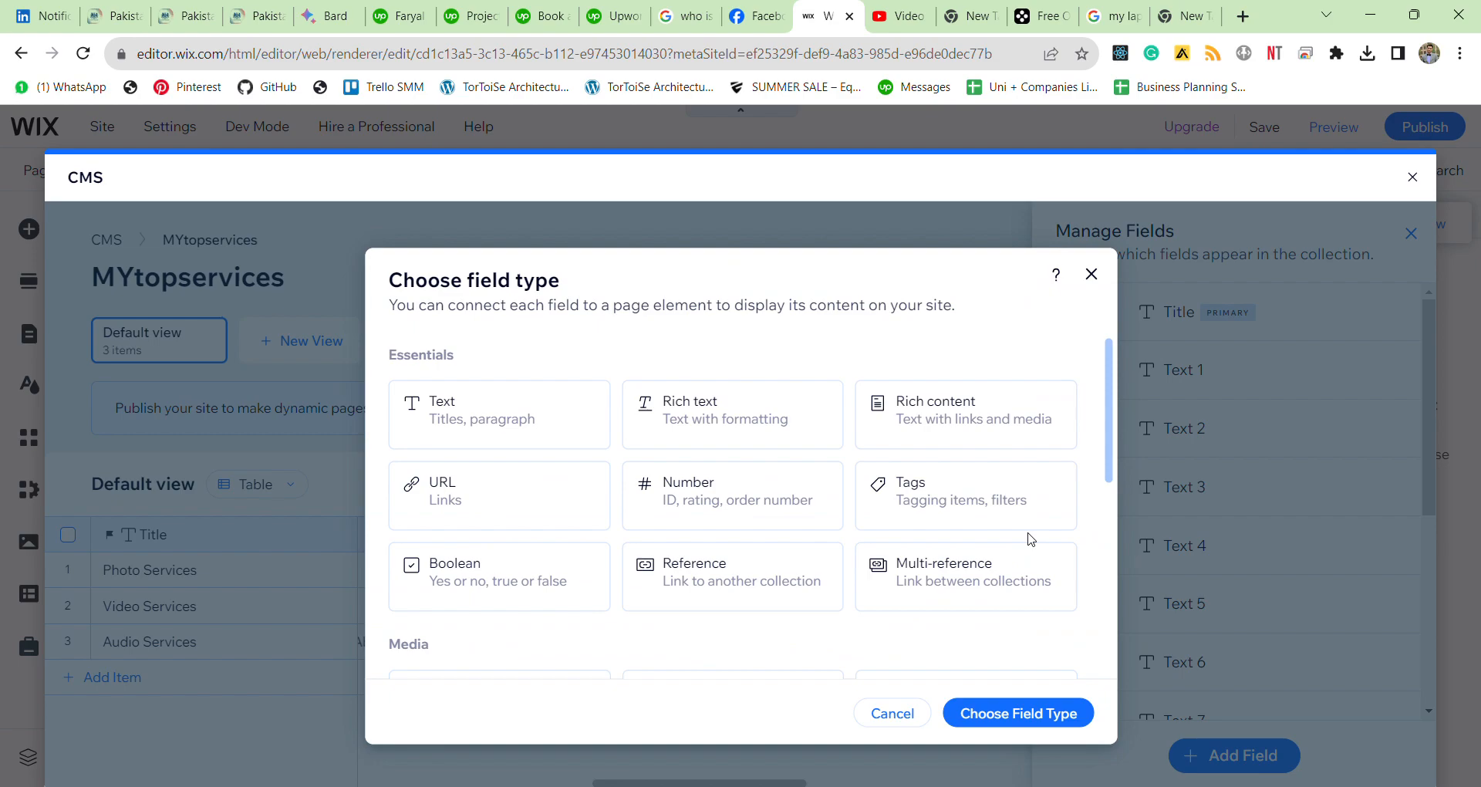
{"action": "left_click_drag", "start_coordinate": [1109, 445], "coordinate": [1123, 600]}
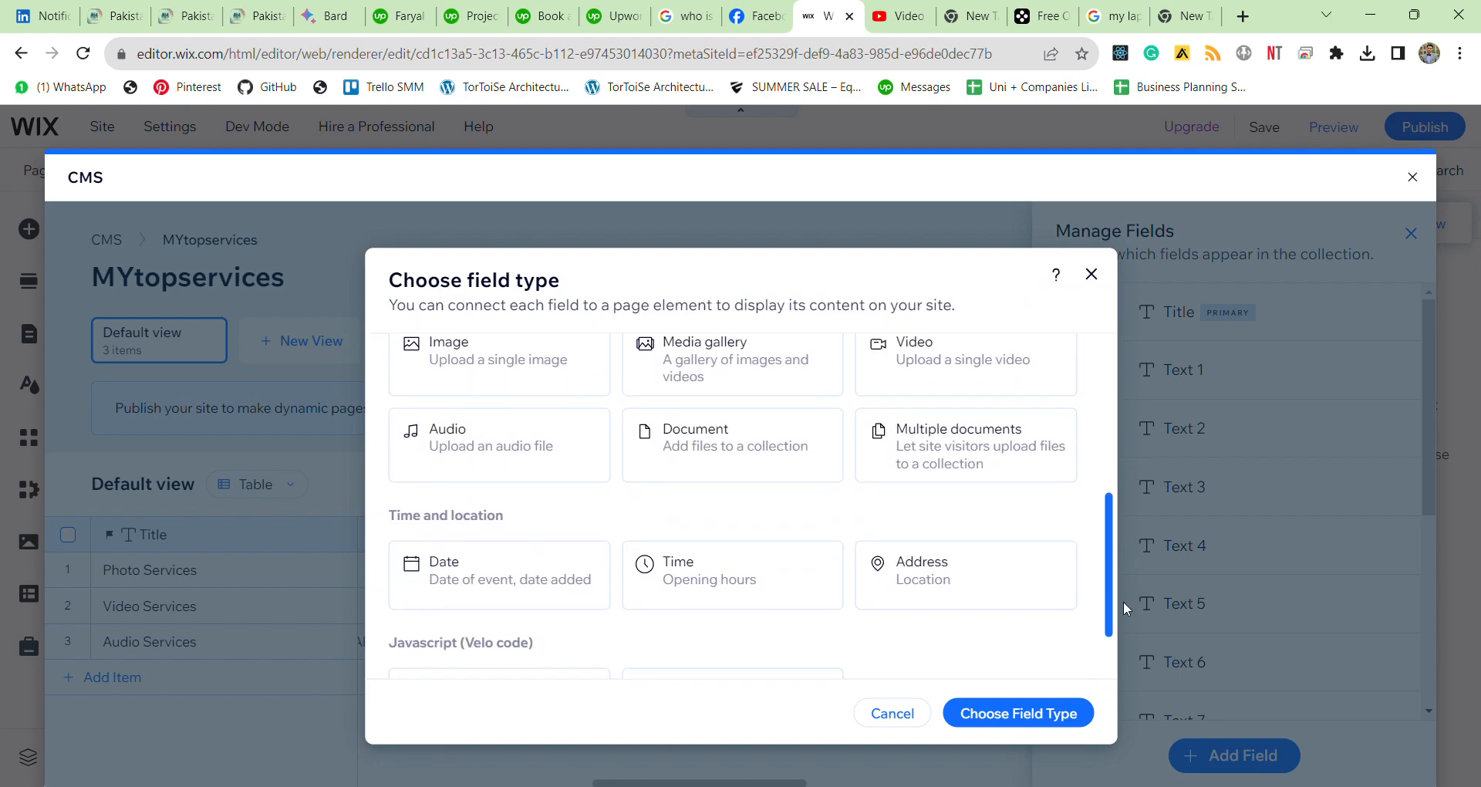
{"action": "left_click", "coordinate": [1090, 276]}
{"action": "left_click", "coordinate": [1412, 177]}
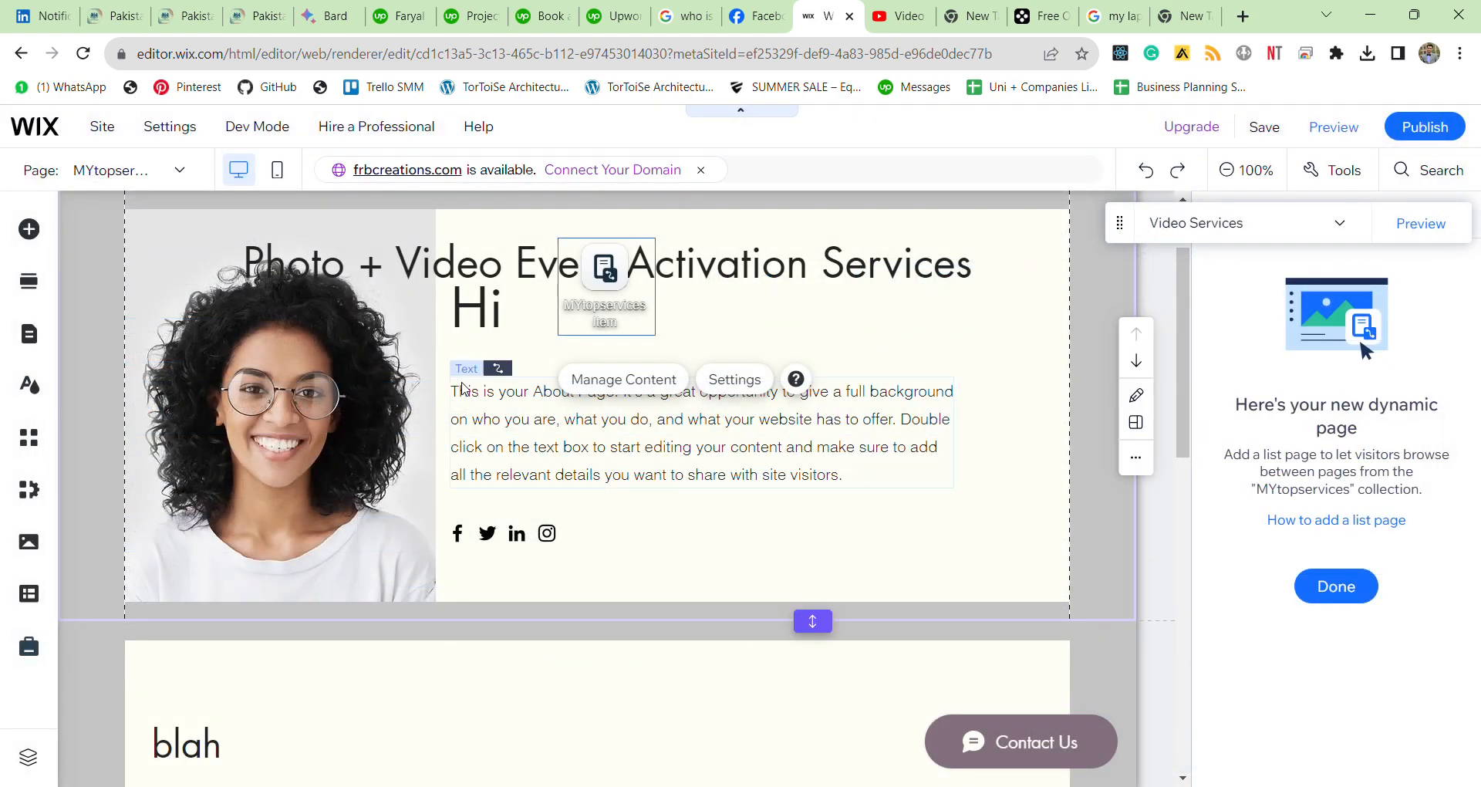
- Select the strip column holding the woman's photo and switch the dynamic page to the Audio Services item
{"action": "left_click", "coordinate": [298, 401]}
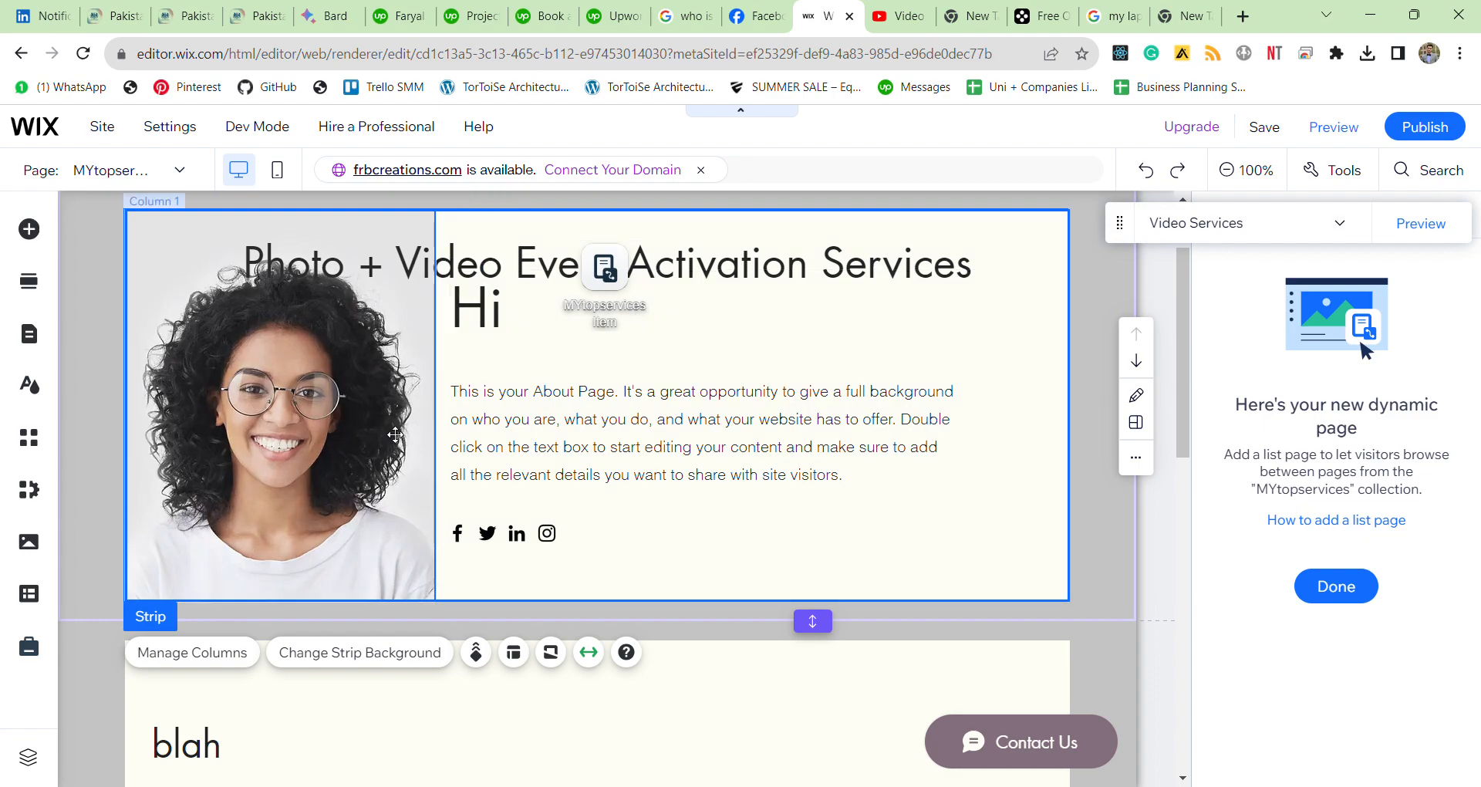
{"action": "left_click", "coordinate": [247, 485]}
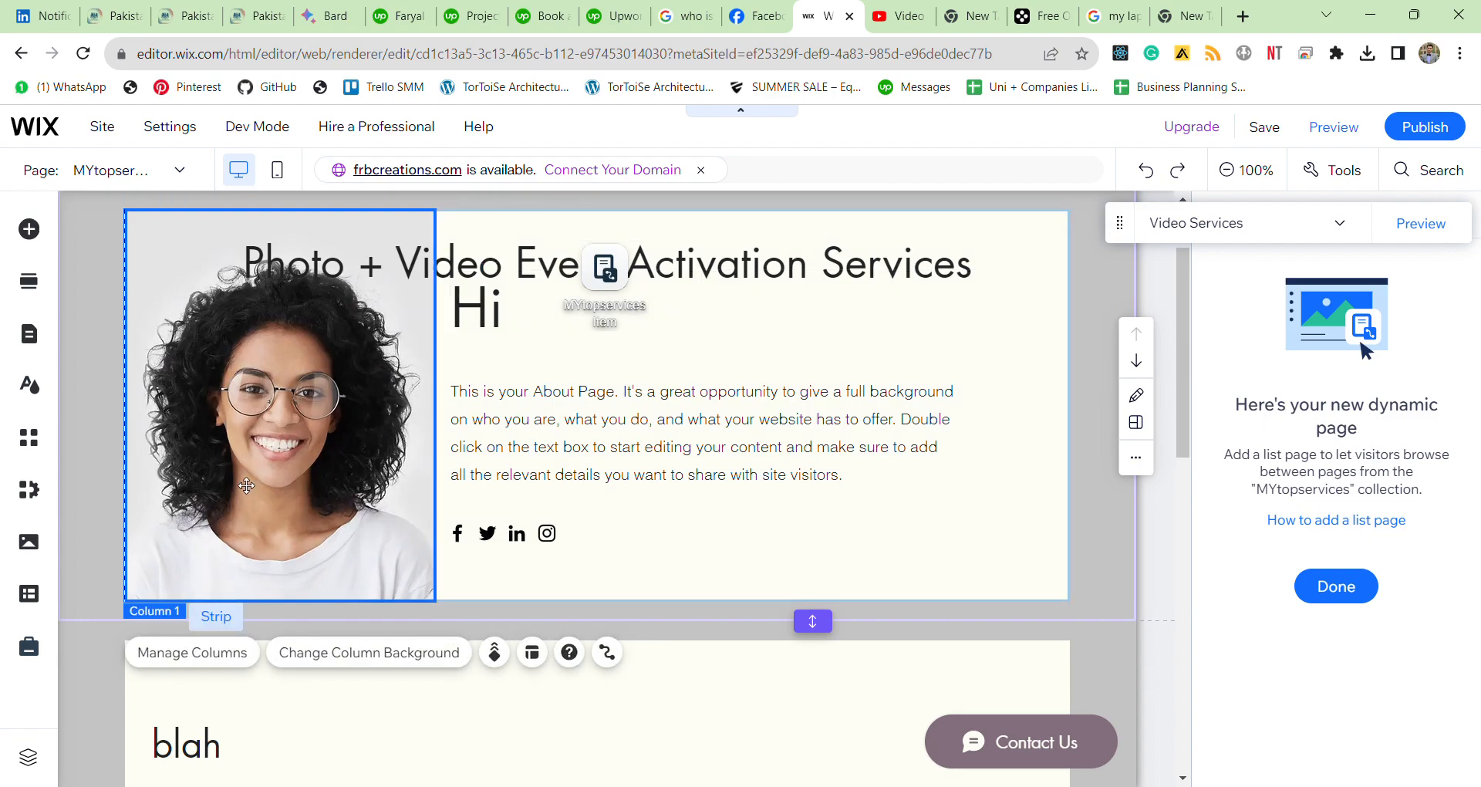
{"action": "left_click", "coordinate": [1224, 242]}
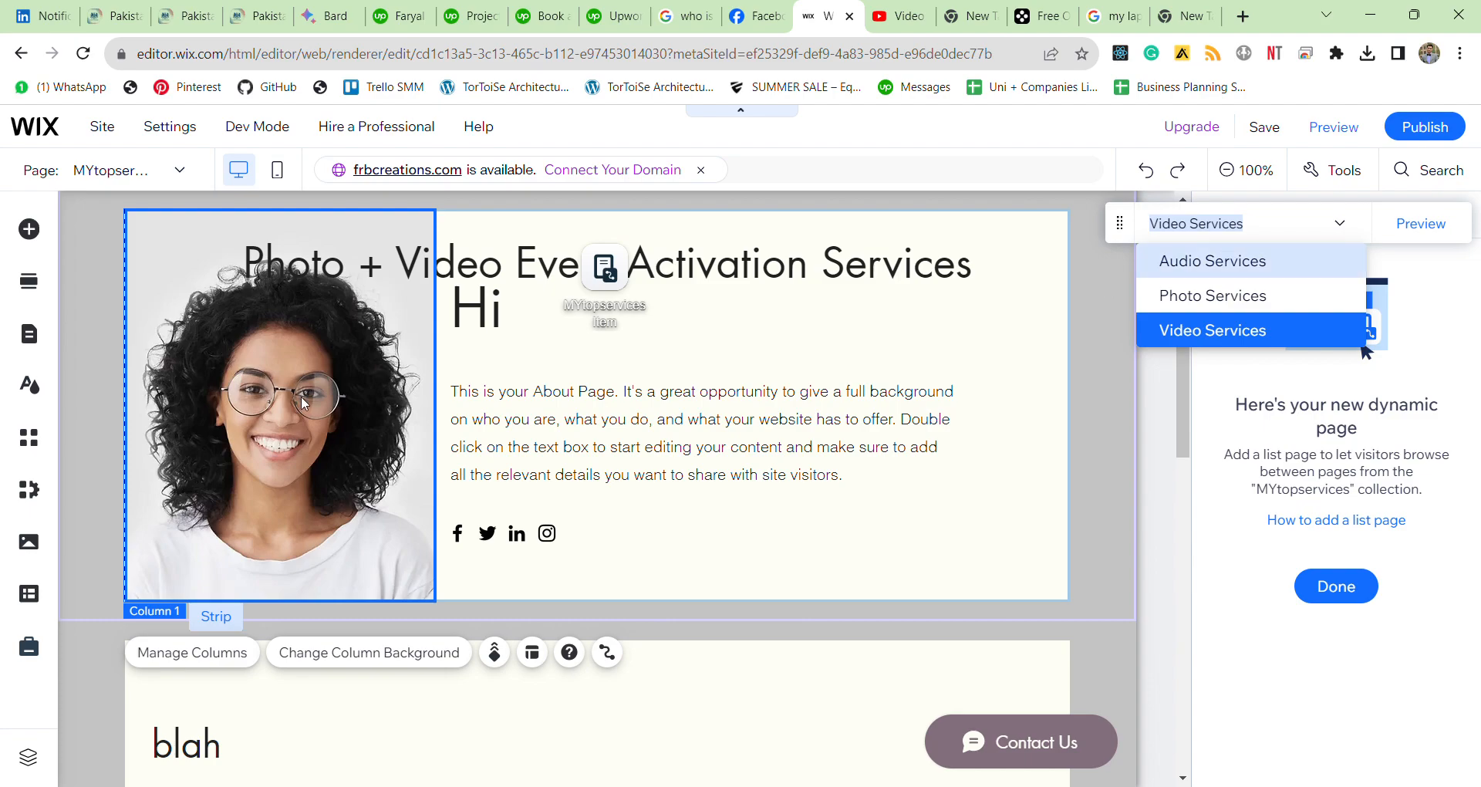
{"action": "left_click", "coordinate": [1221, 260]}
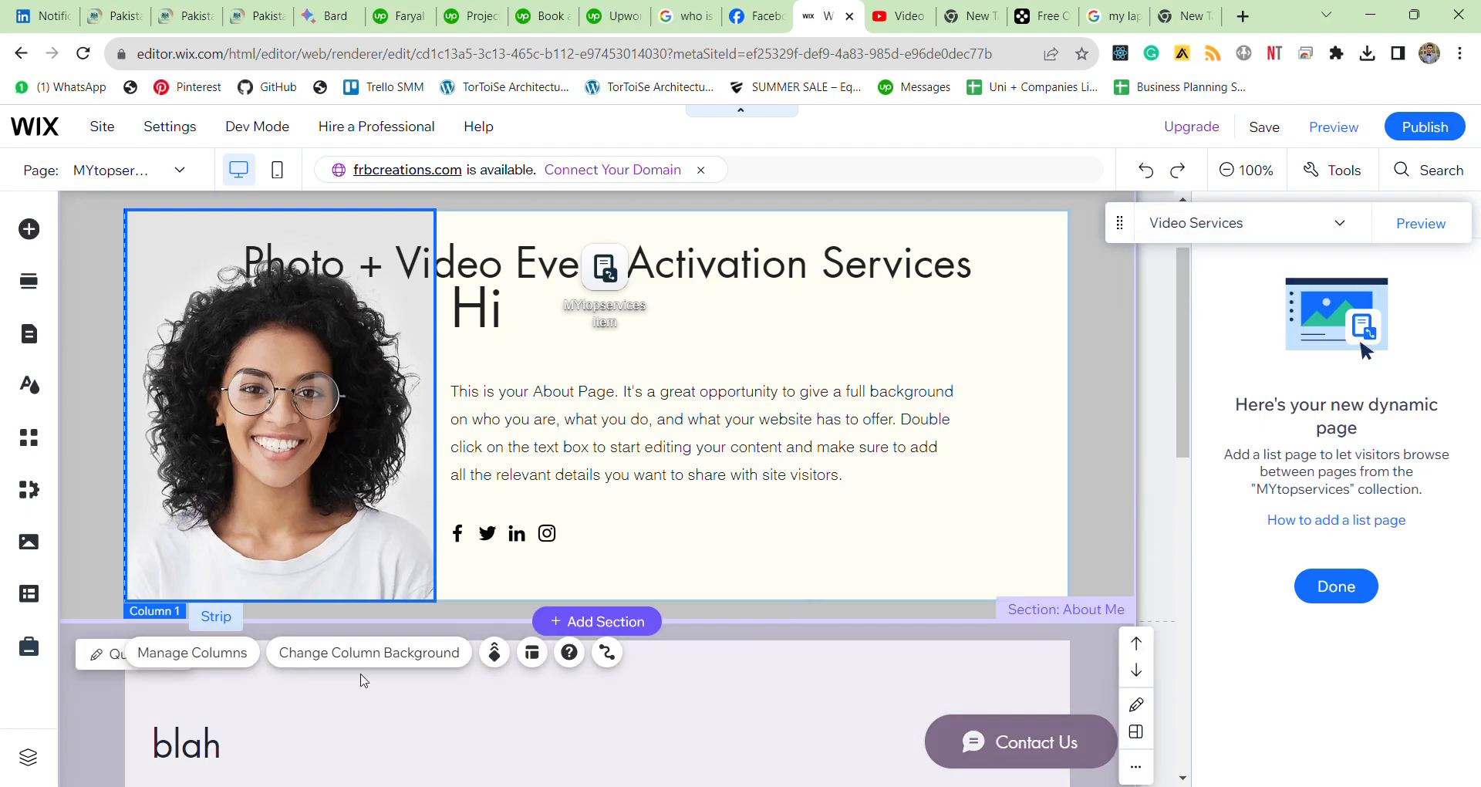
{"action": "left_click", "coordinate": [1216, 244]}
{"action": "left_click", "coordinate": [1209, 256]}
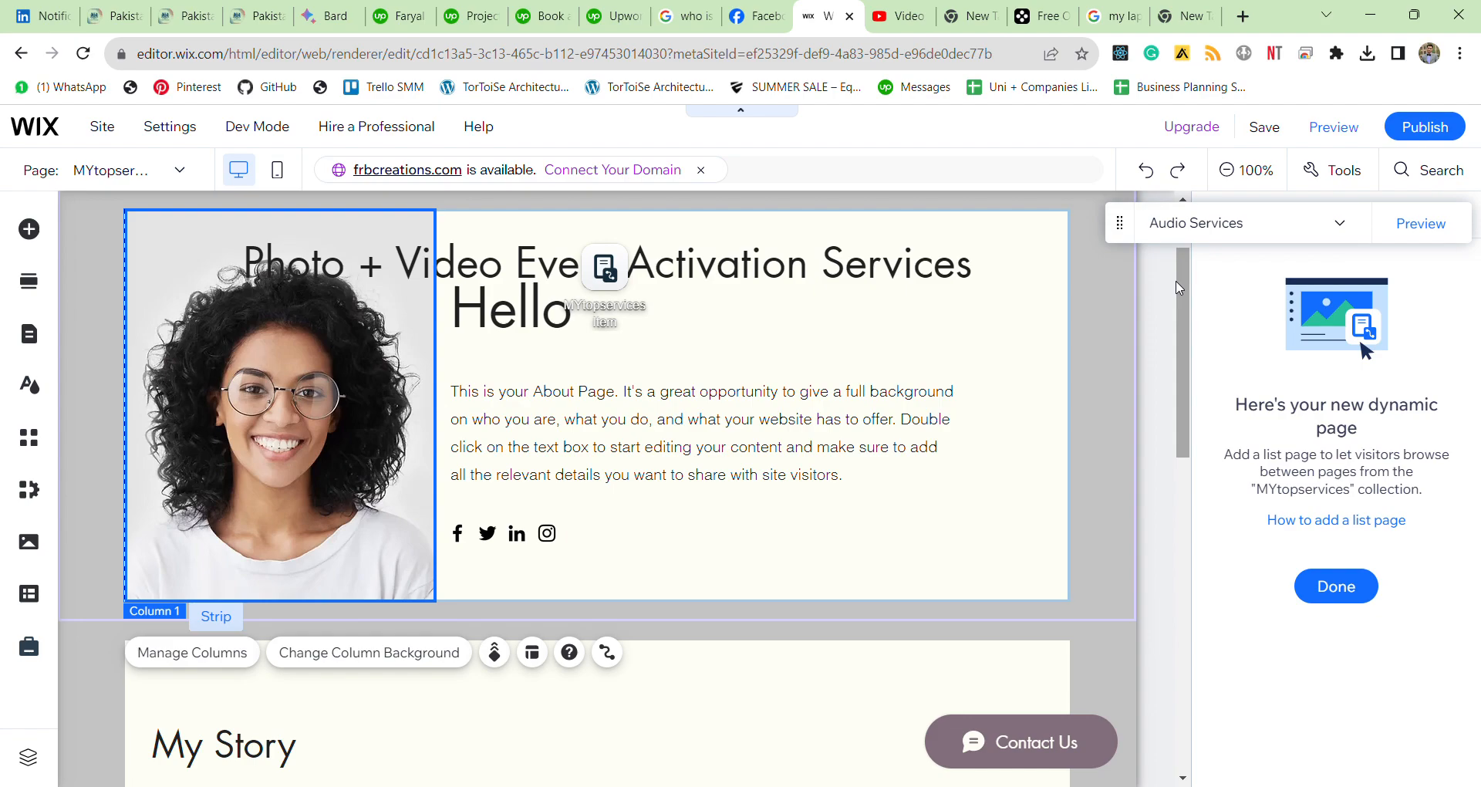
{"action": "left_click", "coordinate": [1197, 240]}
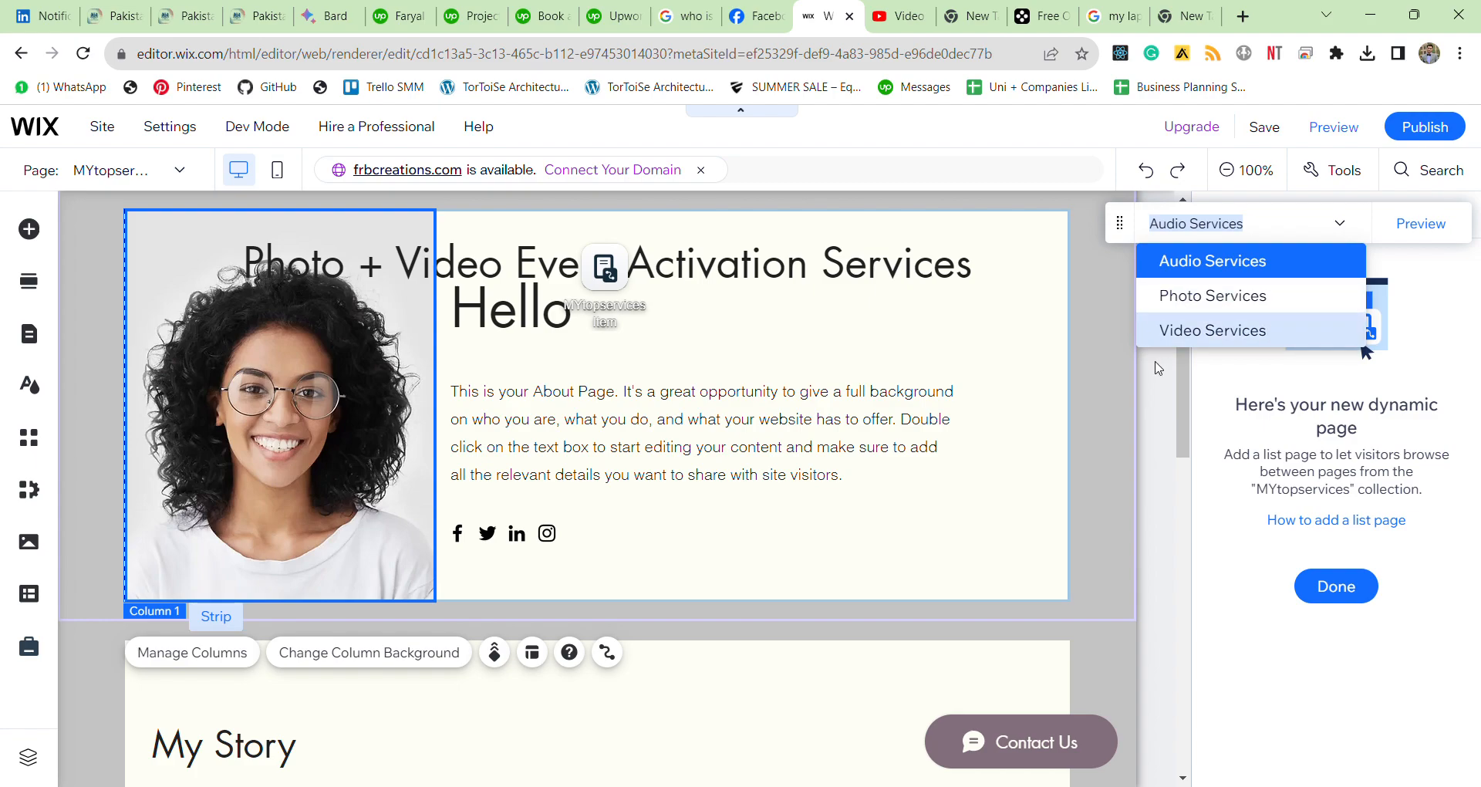
- Open the MYtopservices collection, review the page URL field and the primary Title field, and close the collection
{"action": "left_click", "coordinate": [605, 297]}
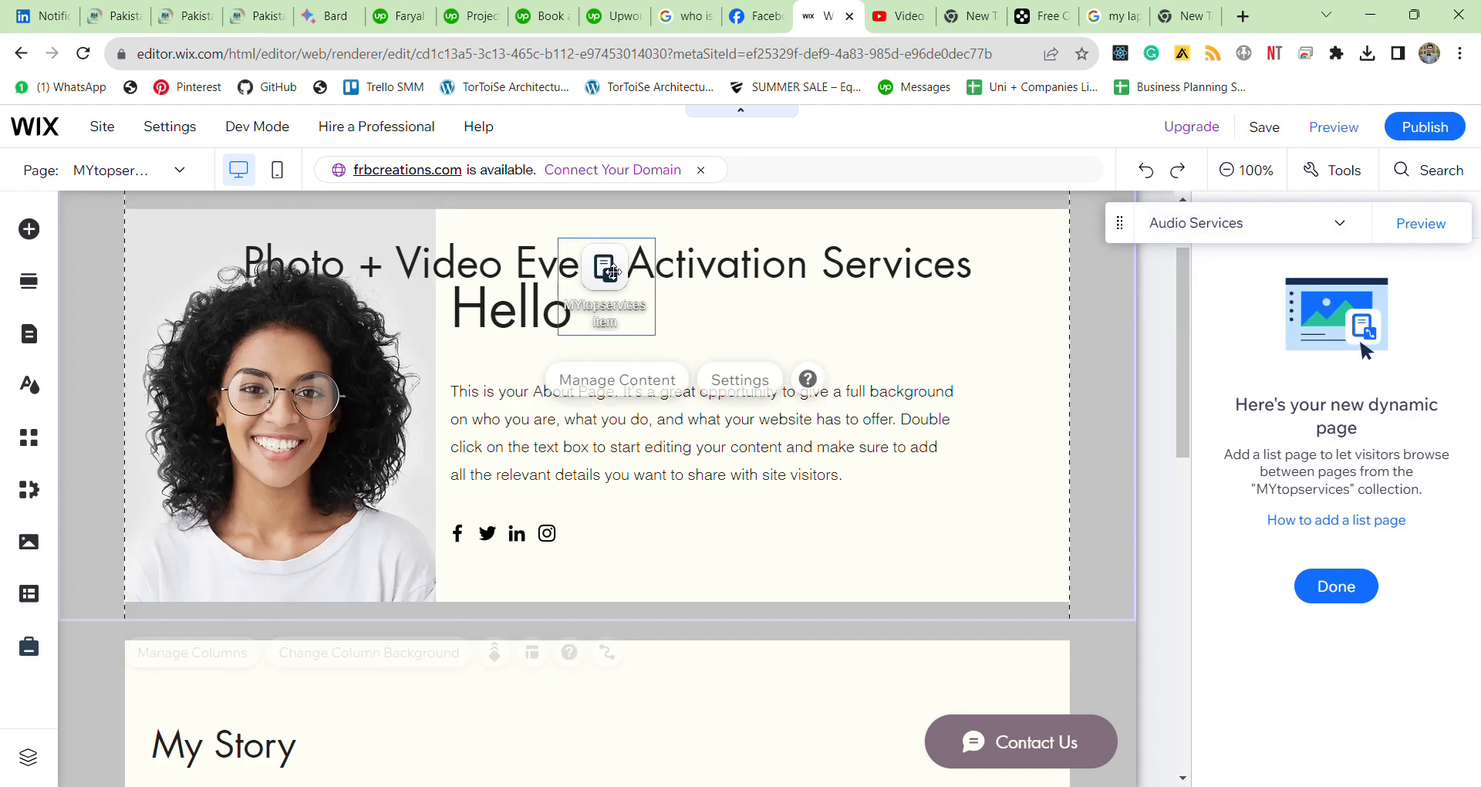
{"action": "left_click", "coordinate": [584, 380]}
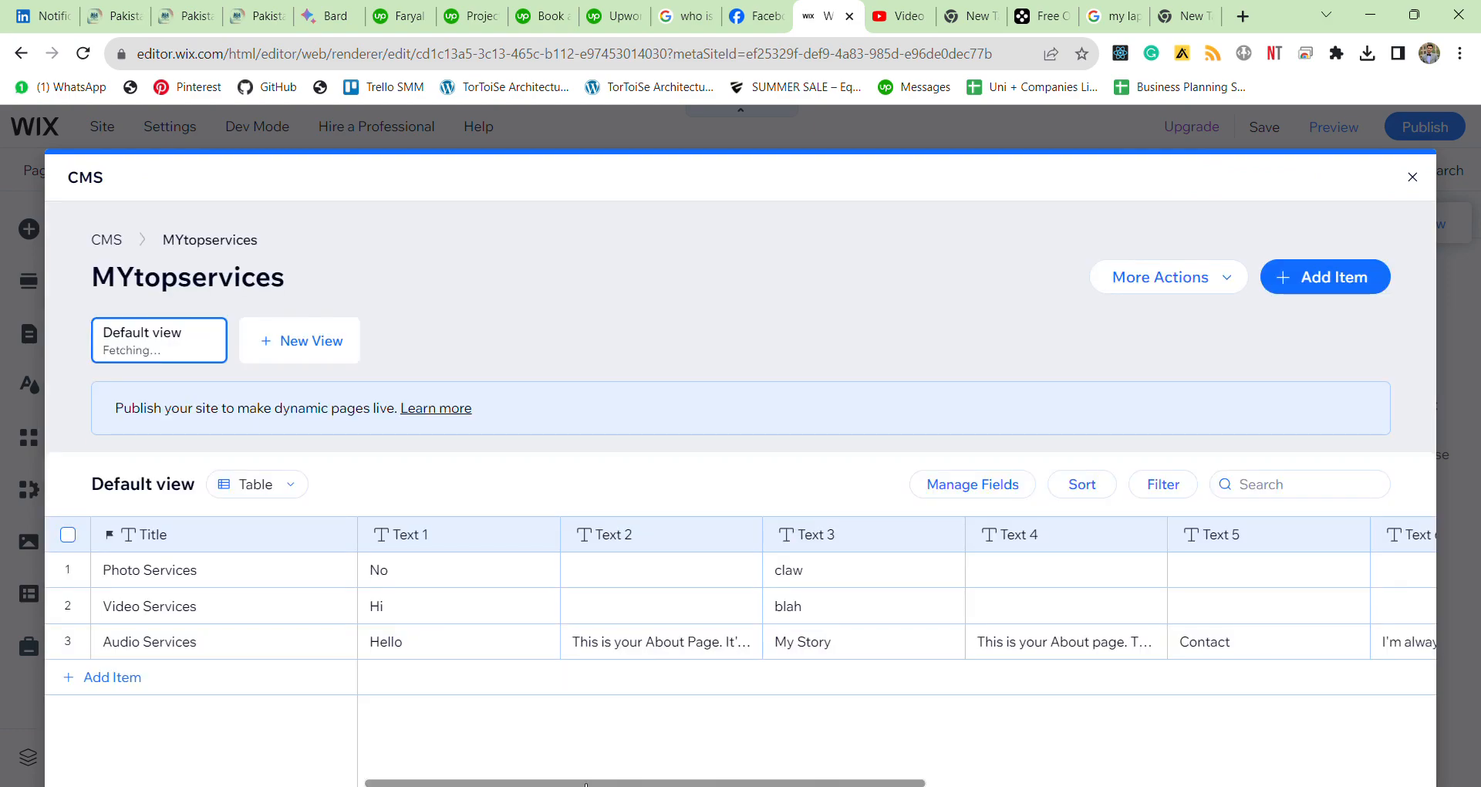
{"action": "left_click_drag", "start_coordinate": [586, 783], "coordinate": [1051, 737]}
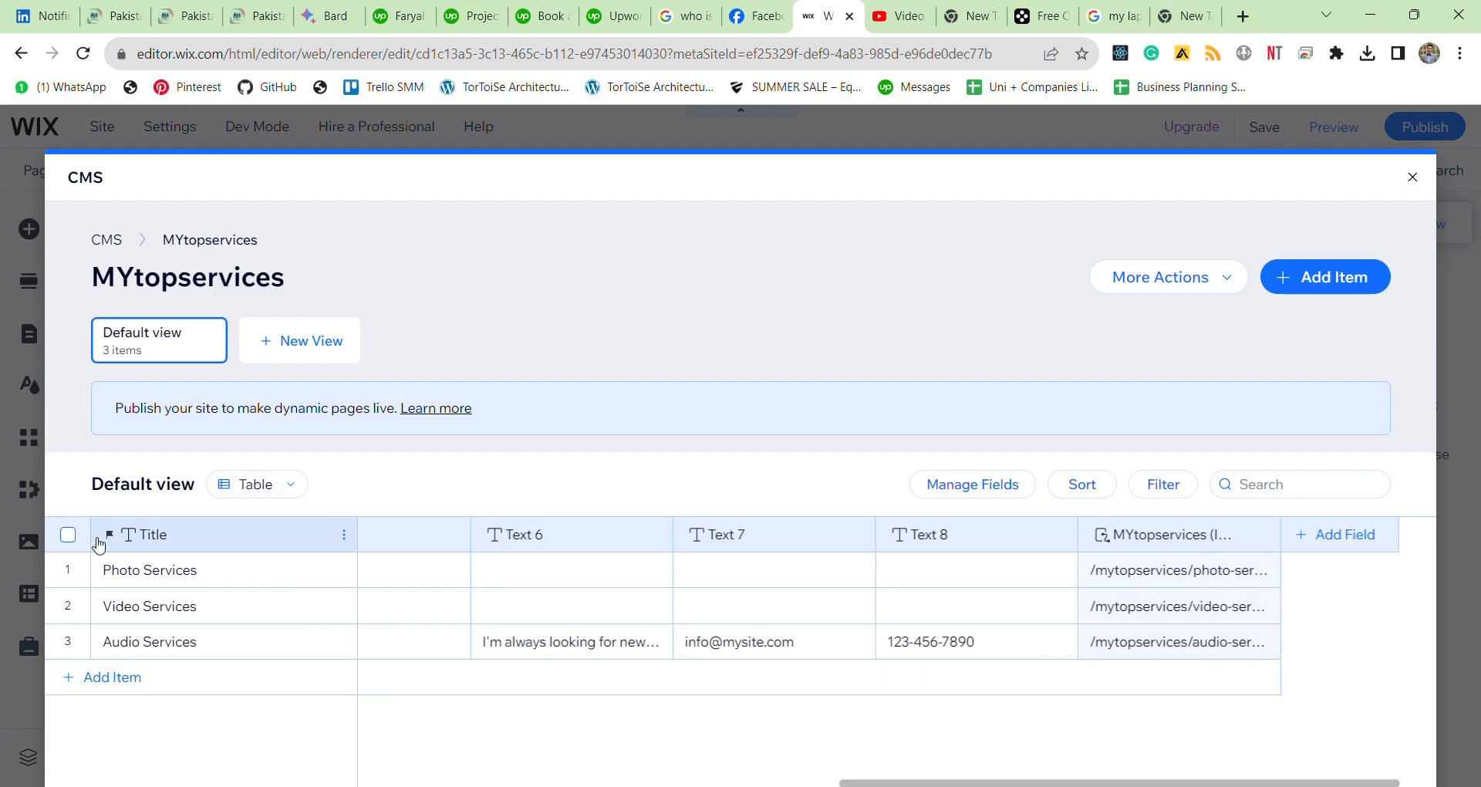
{"action": "mouse_move", "coordinate": [108, 533]}
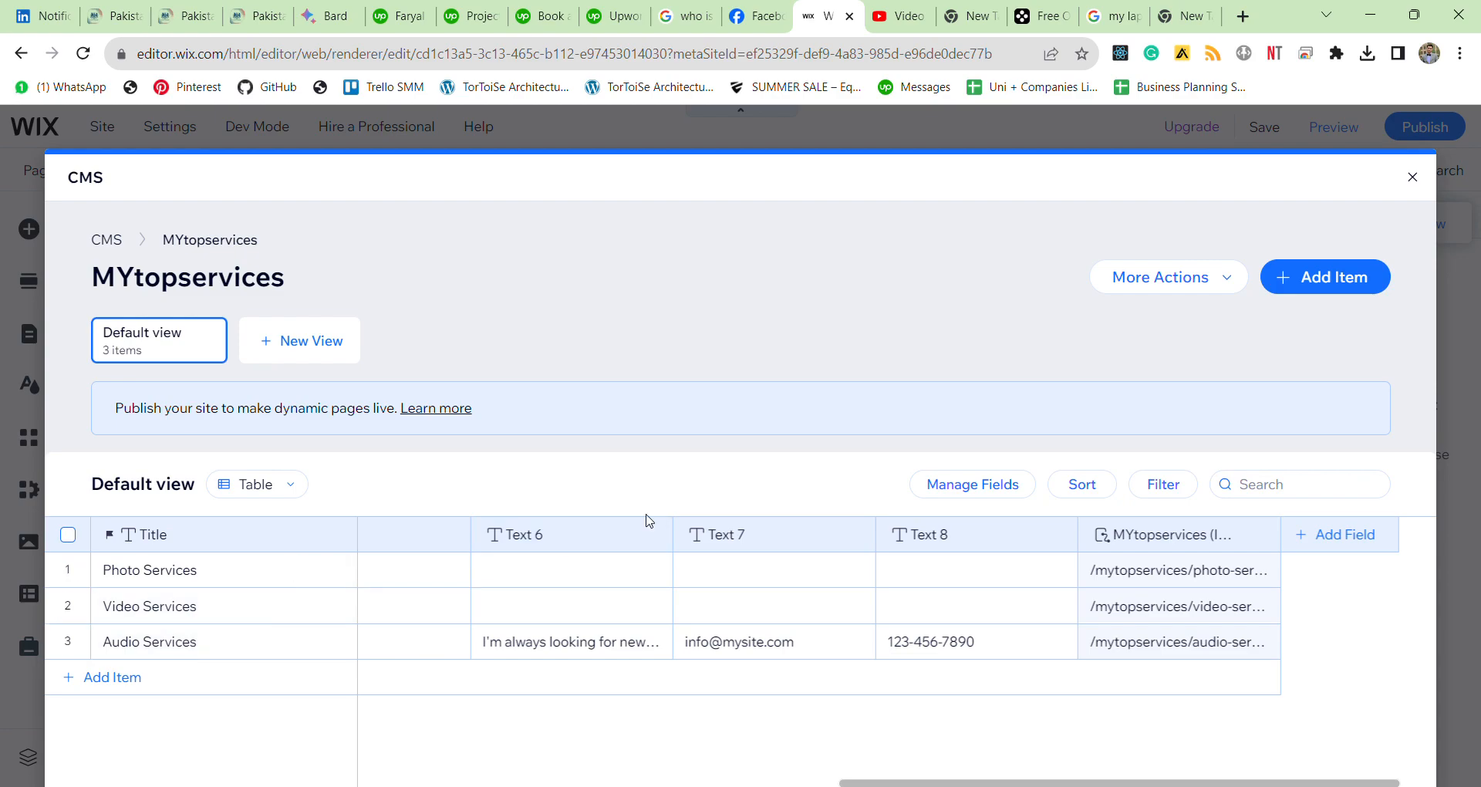
{"action": "left_click", "coordinate": [1413, 179]}
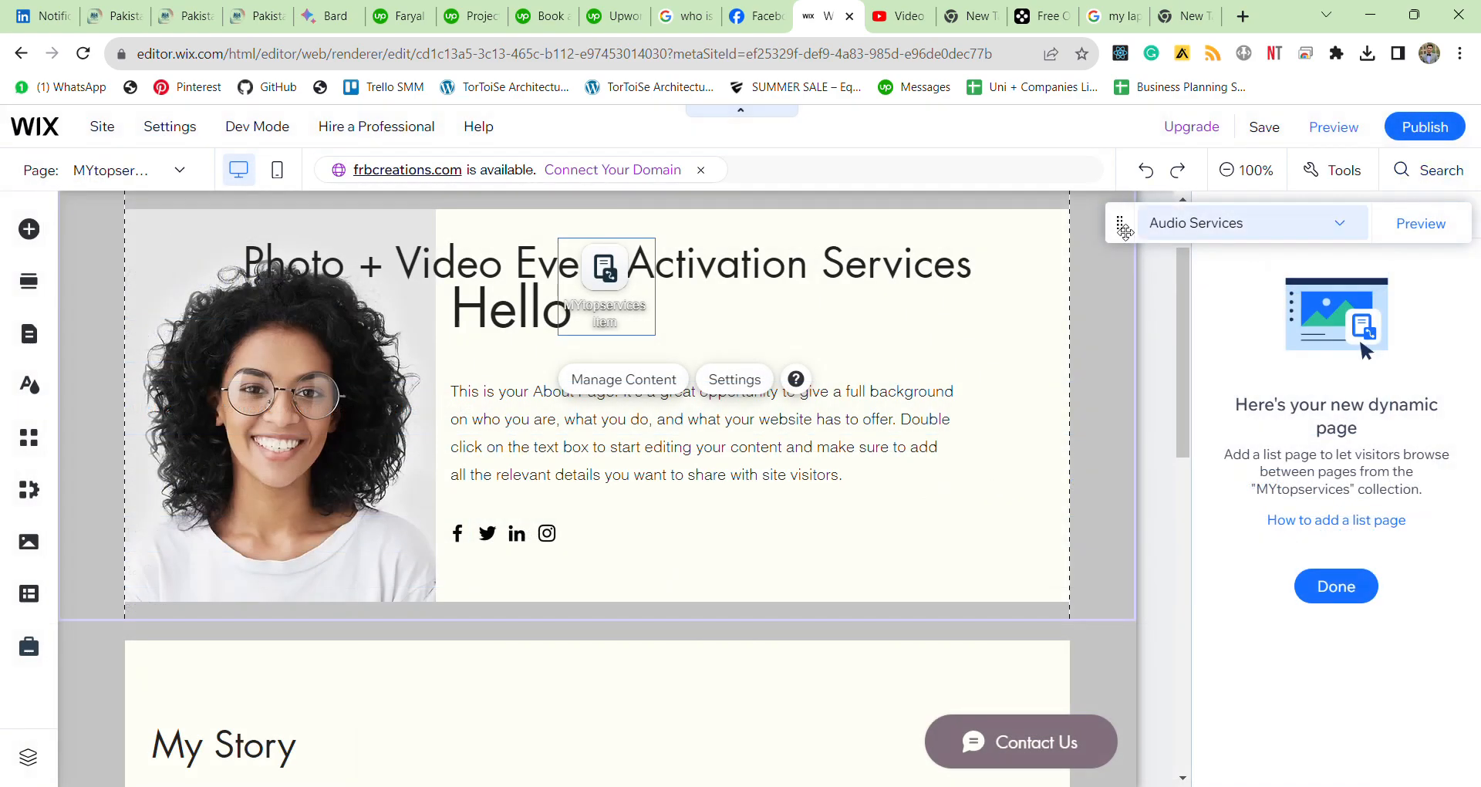
- Open the SEO settings of the MYtopservices (Item) dynamic page
{"action": "left_click", "coordinate": [30, 339]}
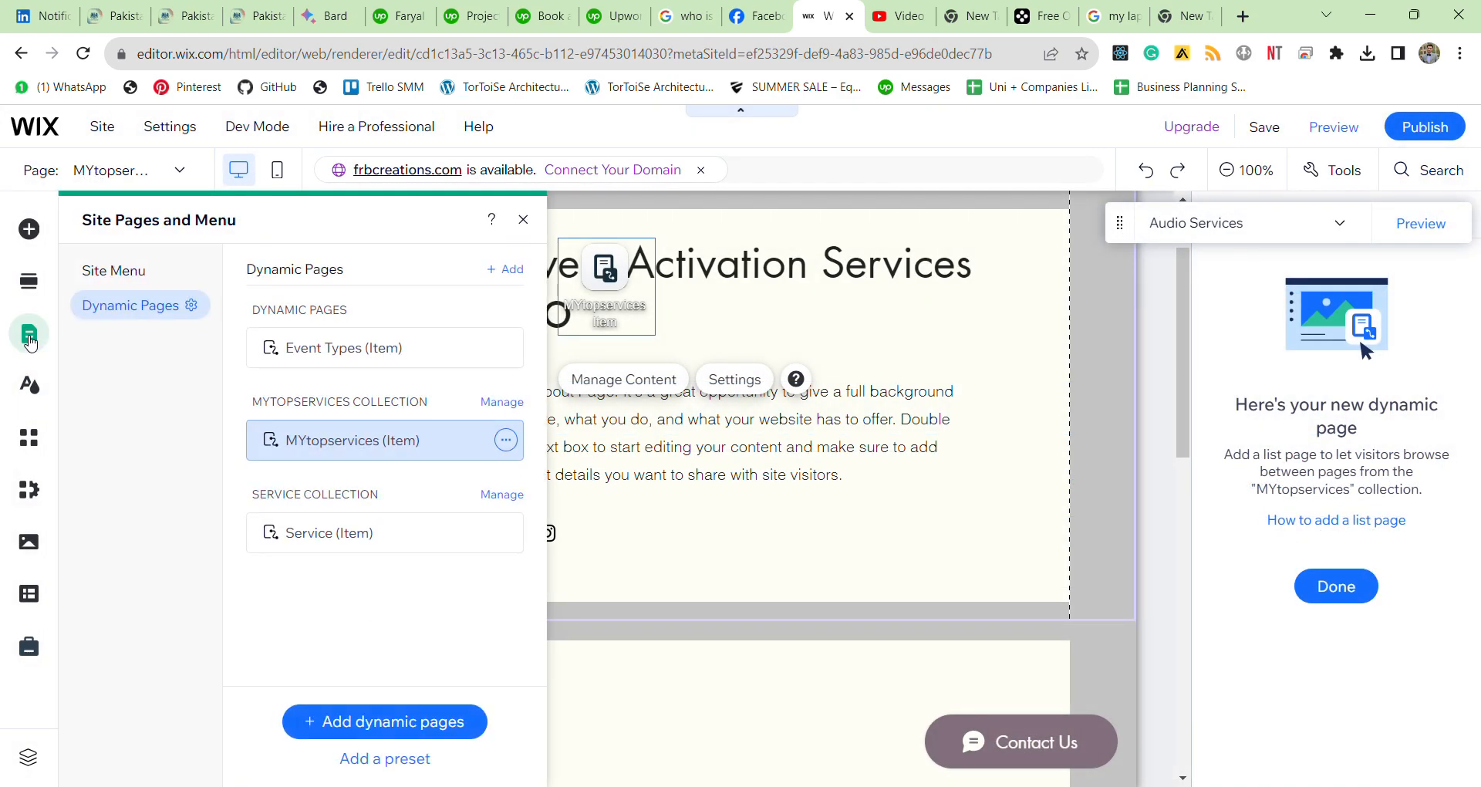
{"action": "left_click", "coordinate": [505, 439]}
{"action": "left_click", "coordinate": [567, 434]}
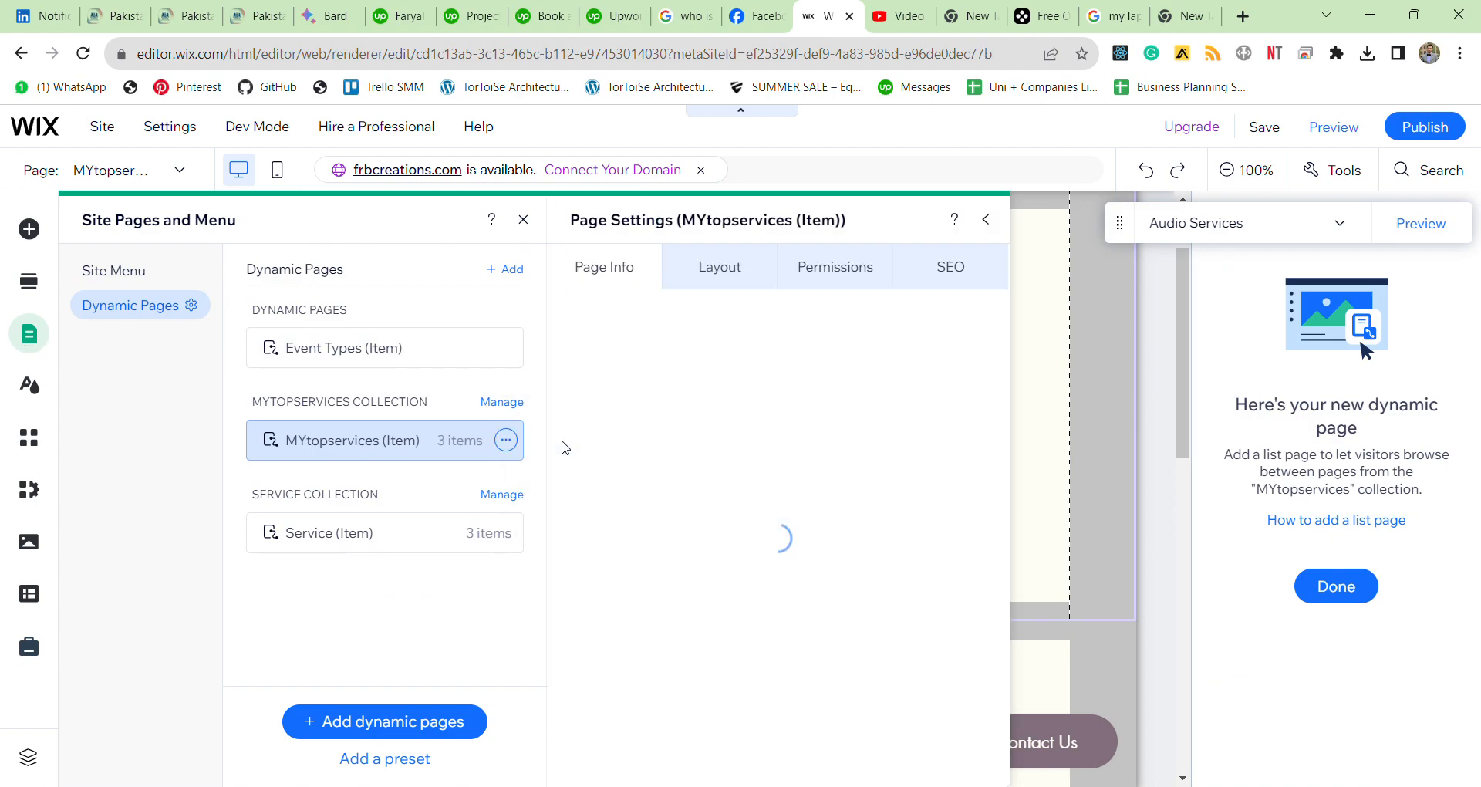
{"action": "left_click", "coordinate": [945, 287]}
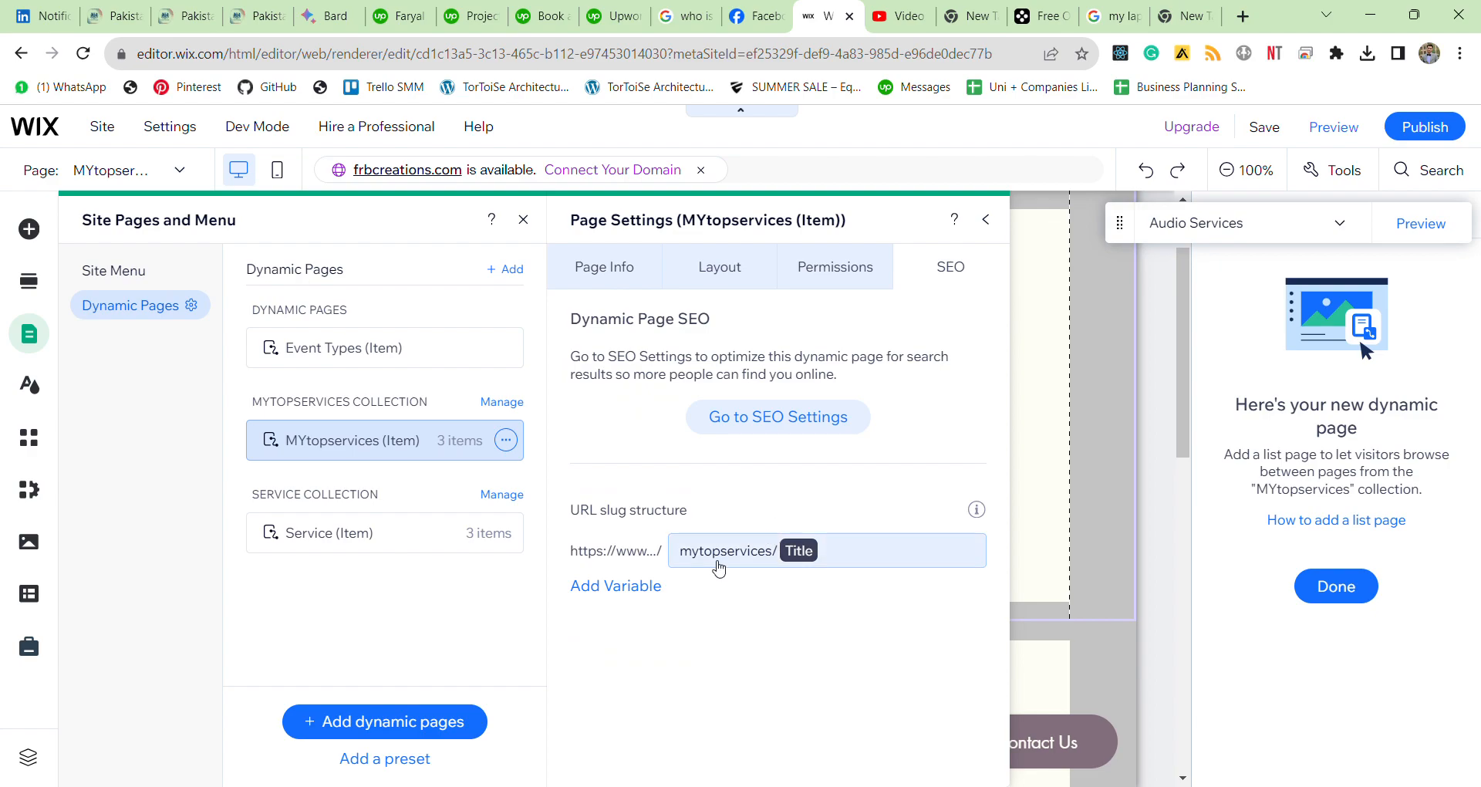
- Change the dynamic page's URL slug structure to miservices/{Title} and leave its page settings
{"action": "left_click", "coordinate": [725, 557]}
{"action": "left_click", "coordinate": [779, 554]}
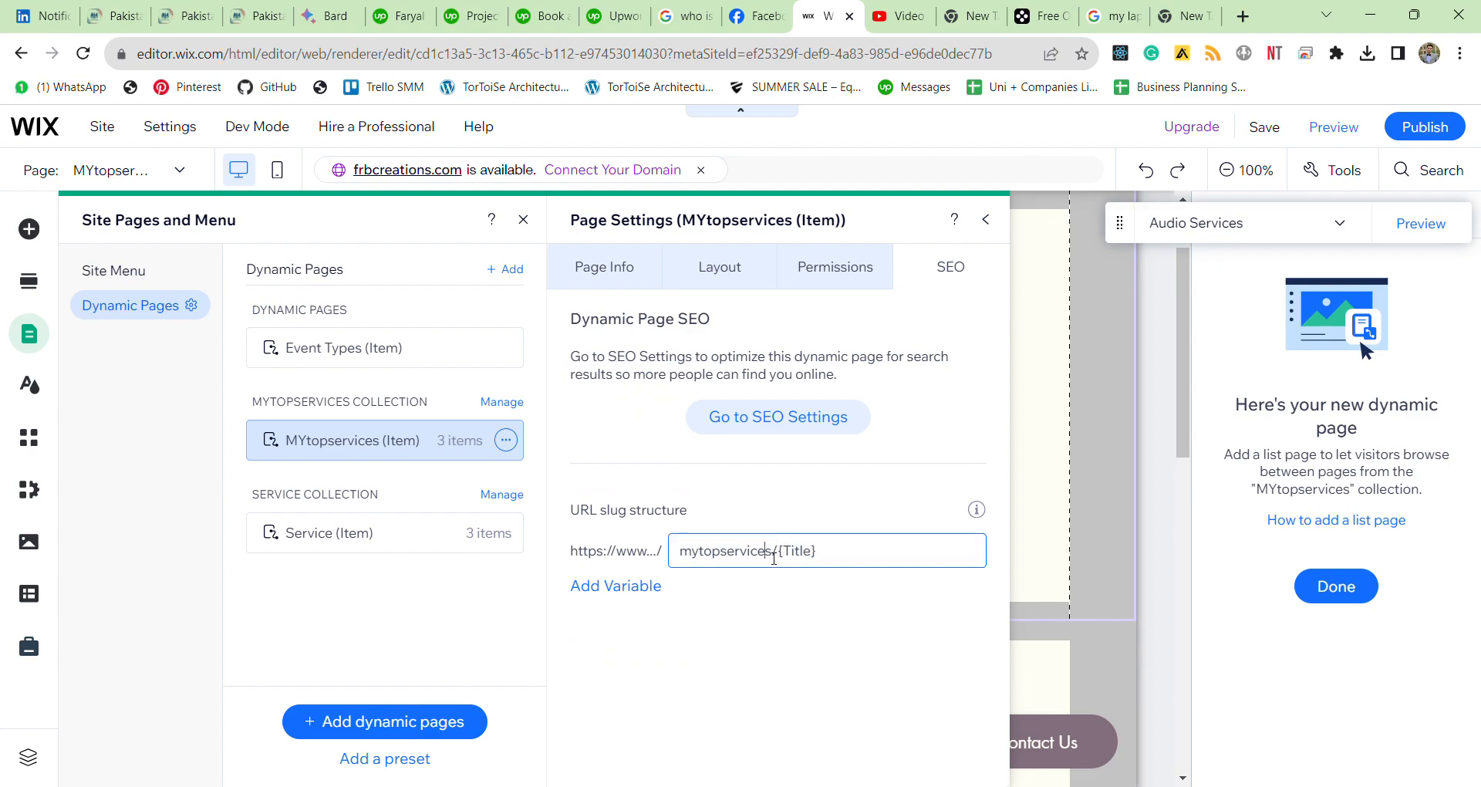
{"action": "key", "text": "BackSpace"}
{"action": "key", "text": "BackSpace"}
{"action": "key", "text": "BackSpace"}
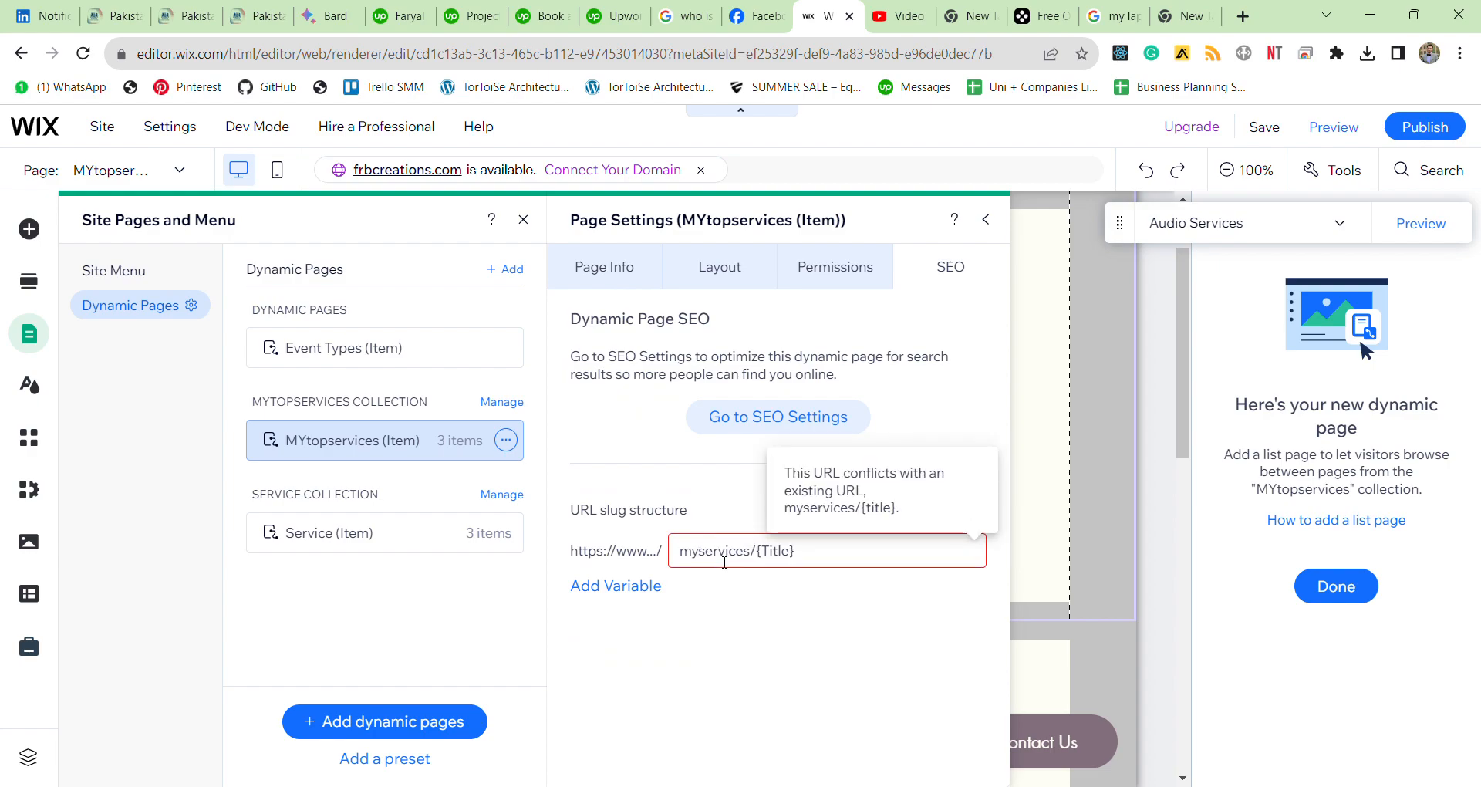
{"action": "key", "text": "BackSpace"}
{"action": "type", "text": "i"}
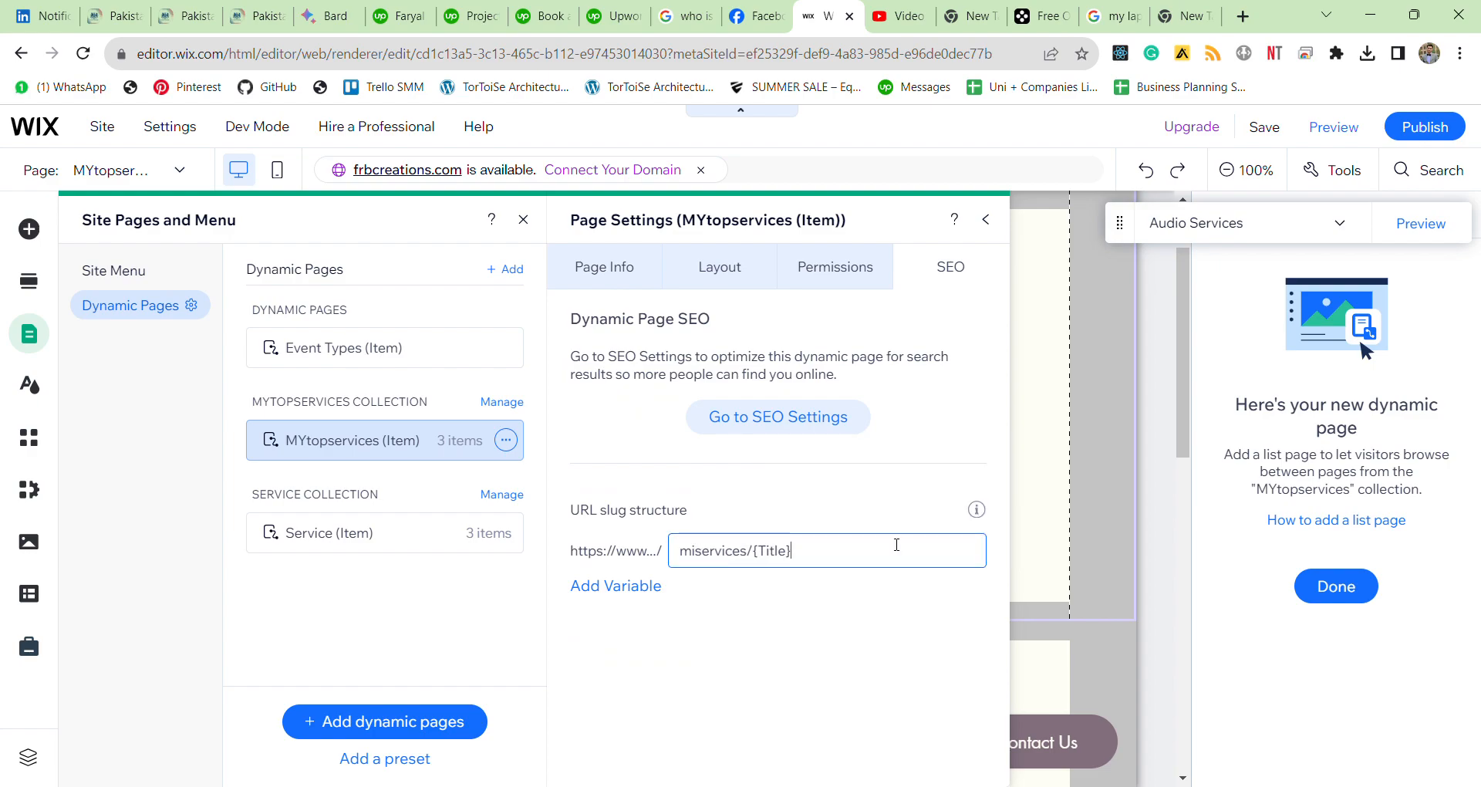
{"action": "left_click", "coordinate": [805, 557]}
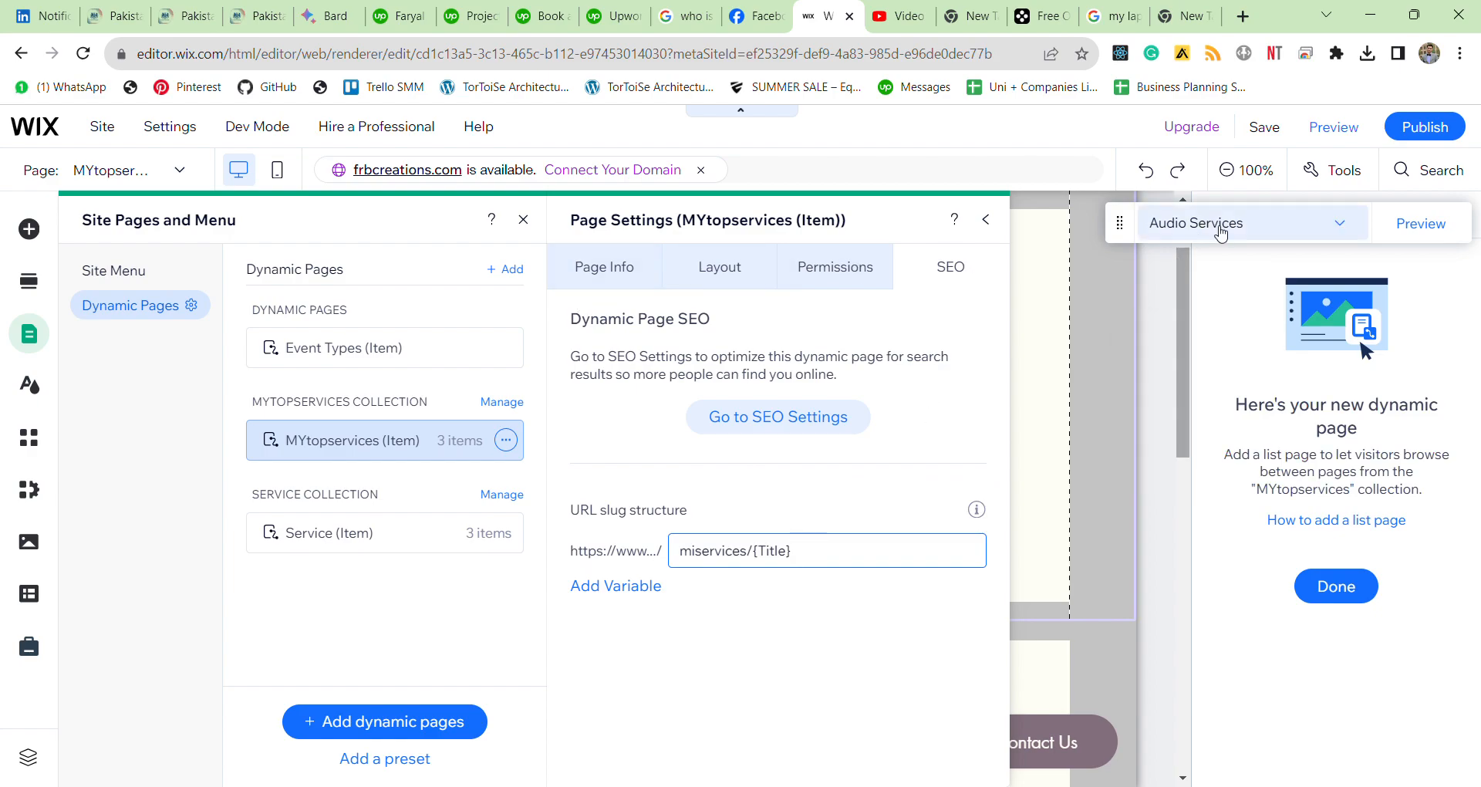
{"action": "left_click", "coordinate": [987, 221]}
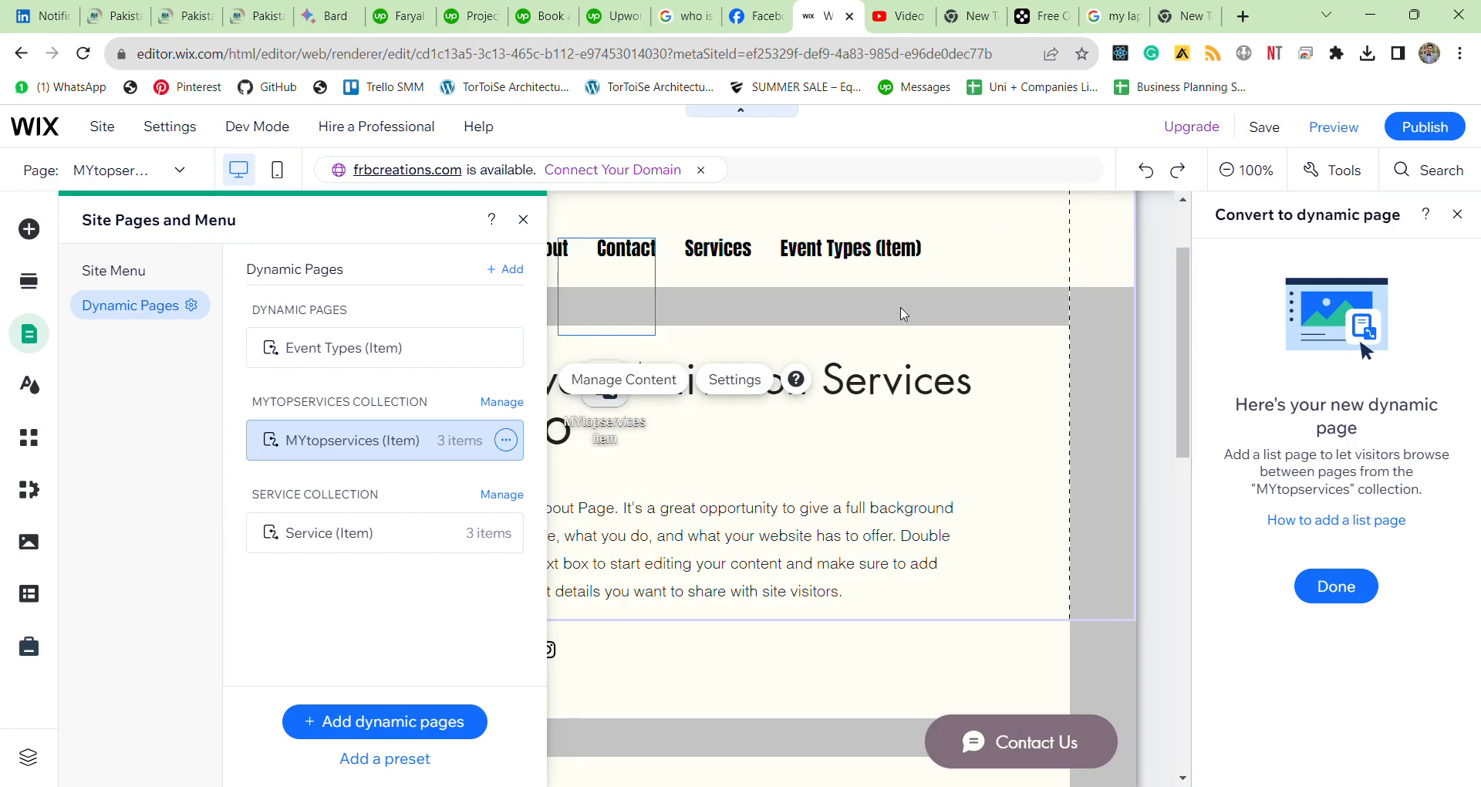
- Check the item page URLs in the MYtopservices collection, and close the collection and the site pages list
{"action": "left_click", "coordinate": [645, 381]}
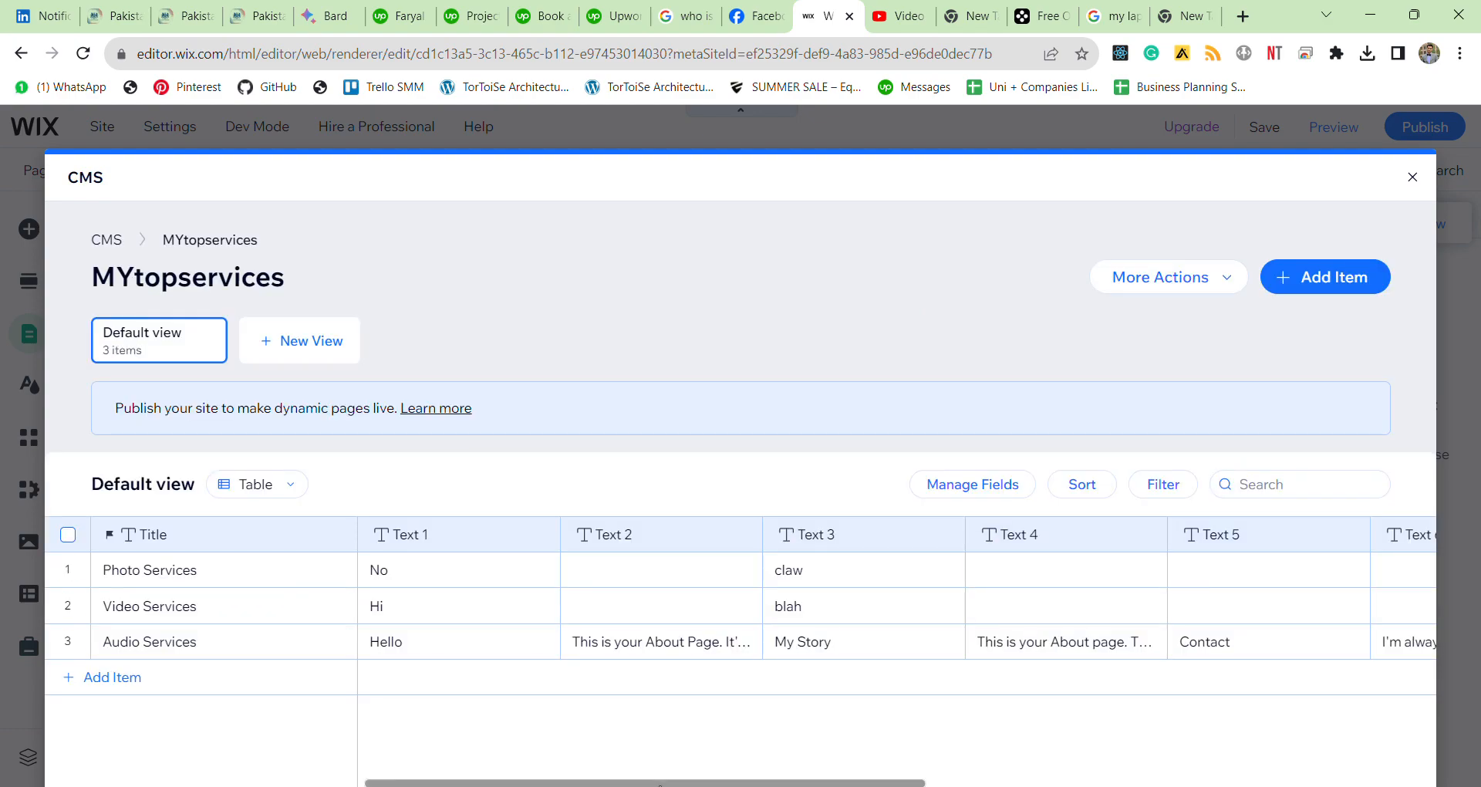
{"action": "left_click_drag", "start_coordinate": [665, 781], "coordinate": [1140, 781]}
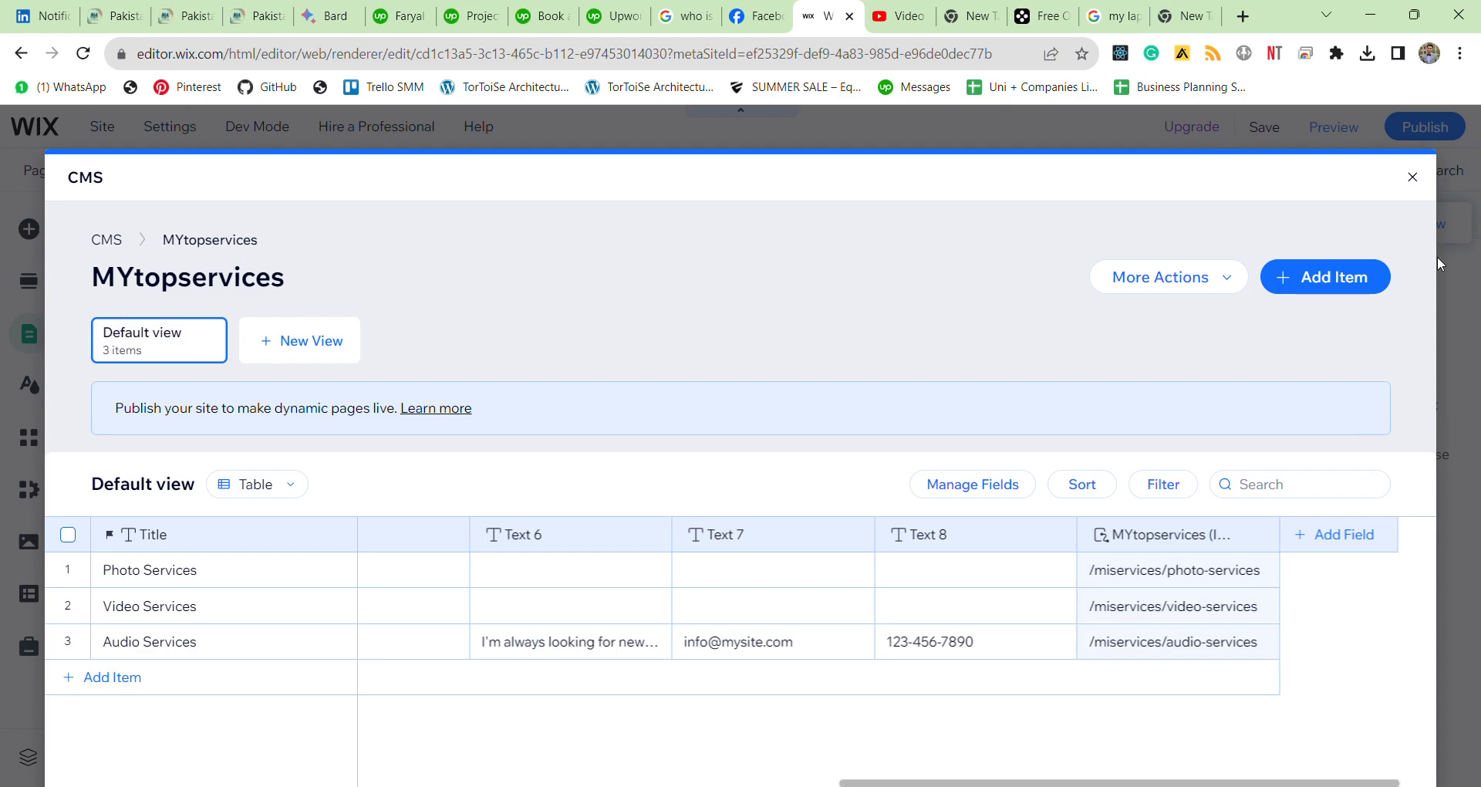
{"action": "left_click", "coordinate": [1412, 177]}
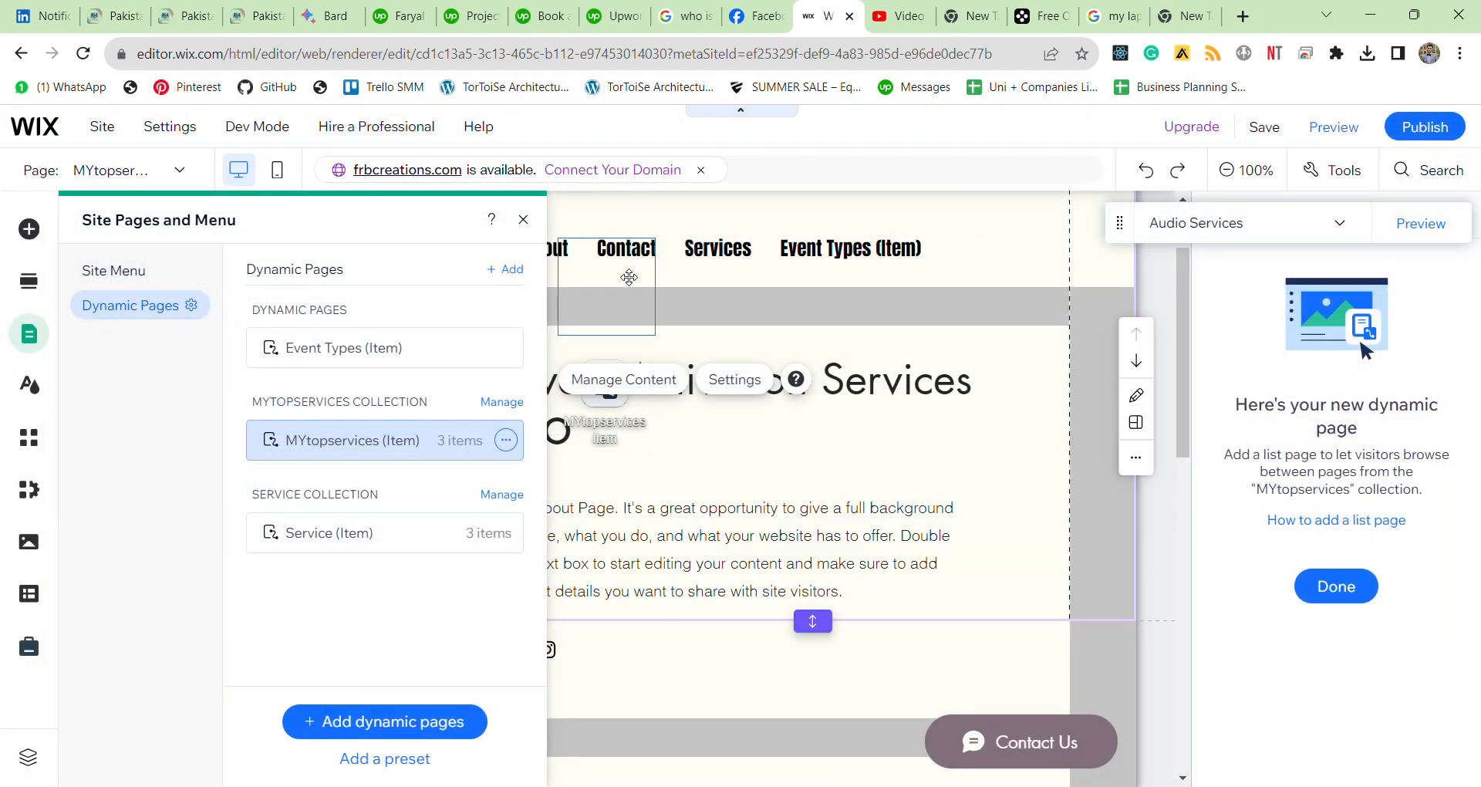
{"action": "left_click", "coordinate": [523, 222]}
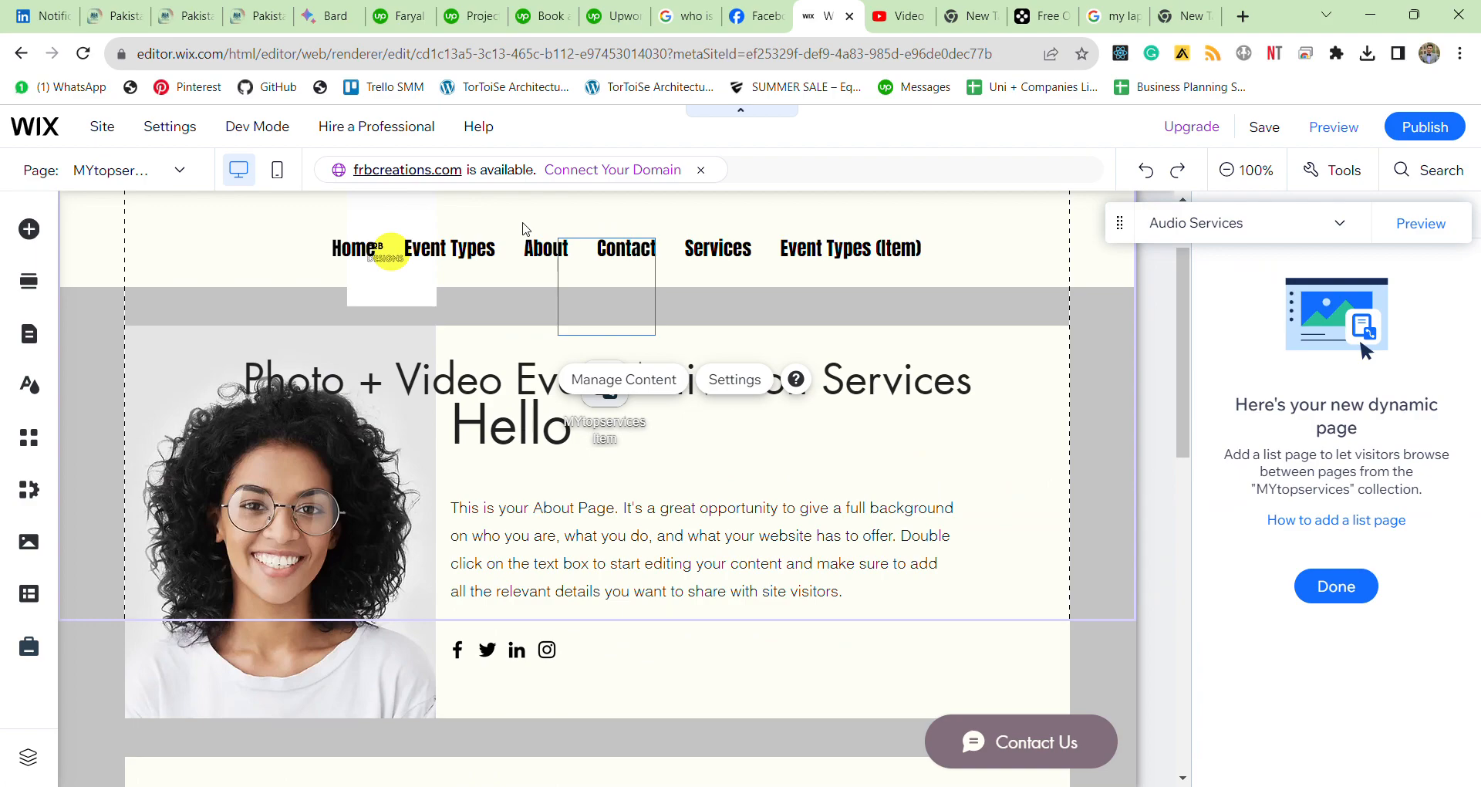
- Open the SEO settings of the MYtopservices (Item) dynamic page and start editing its Basics & social share section
{"action": "left_click", "coordinate": [26, 353]}
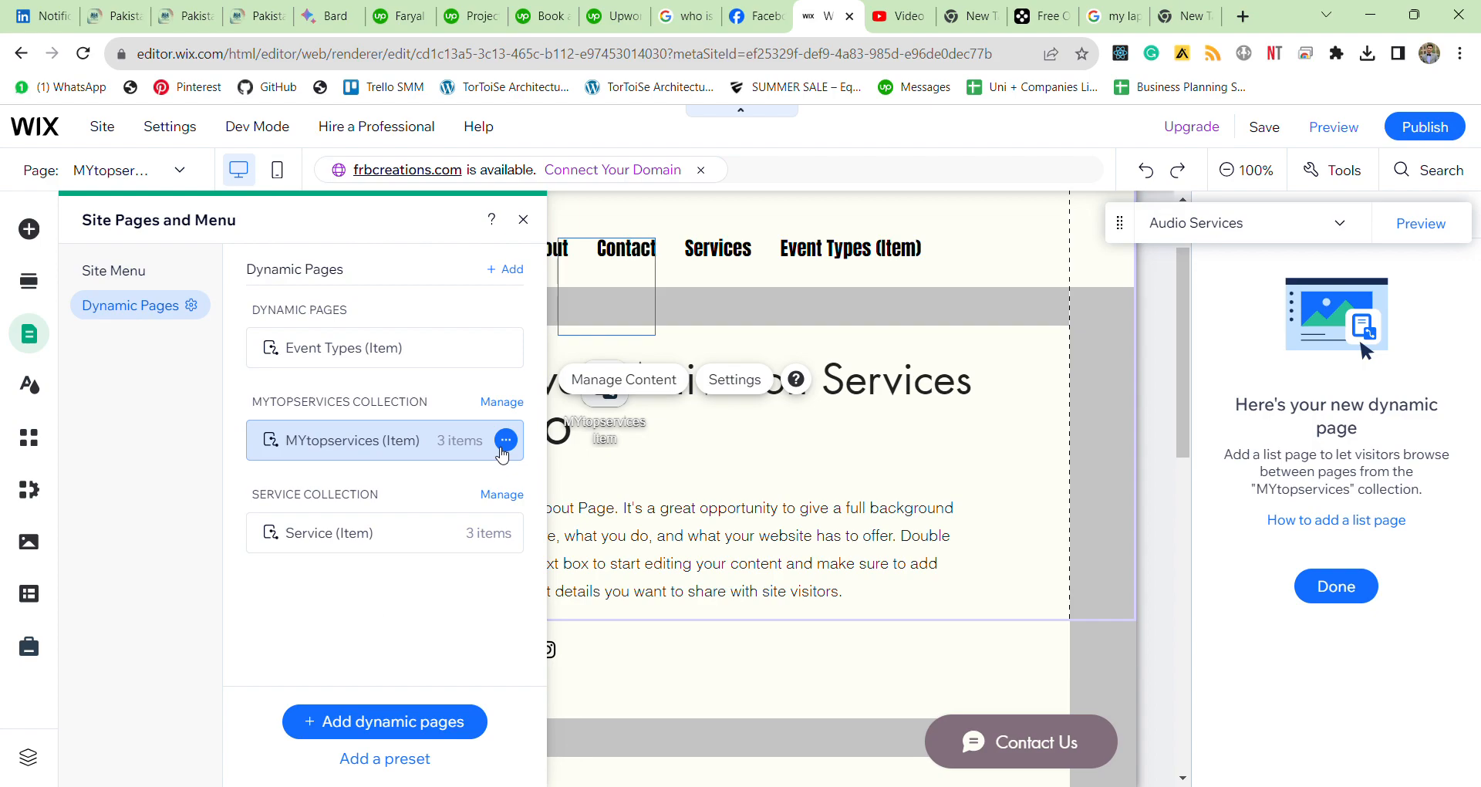
{"action": "left_click", "coordinate": [505, 440]}
{"action": "left_click", "coordinate": [593, 437]}
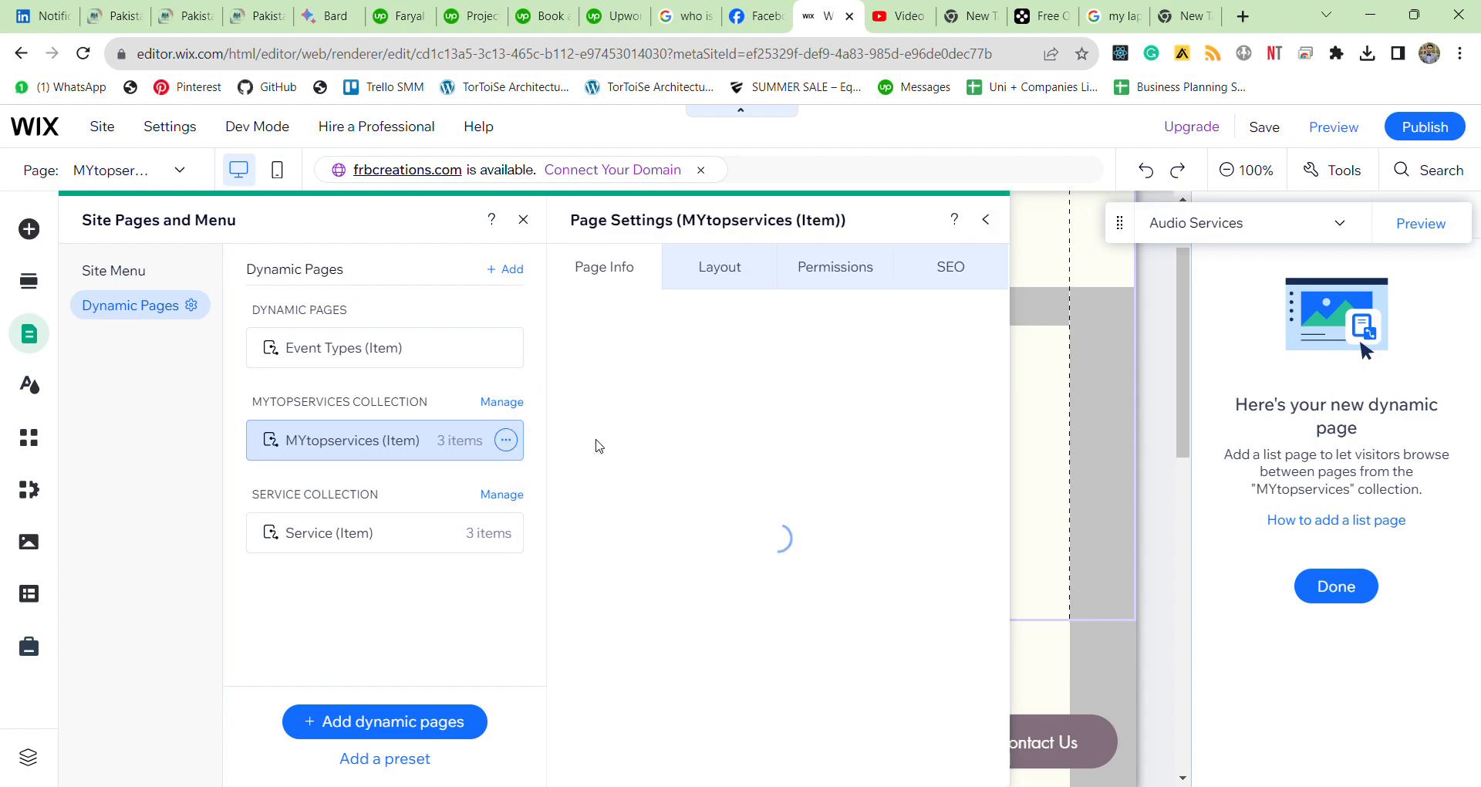
{"action": "left_click", "coordinate": [938, 281]}
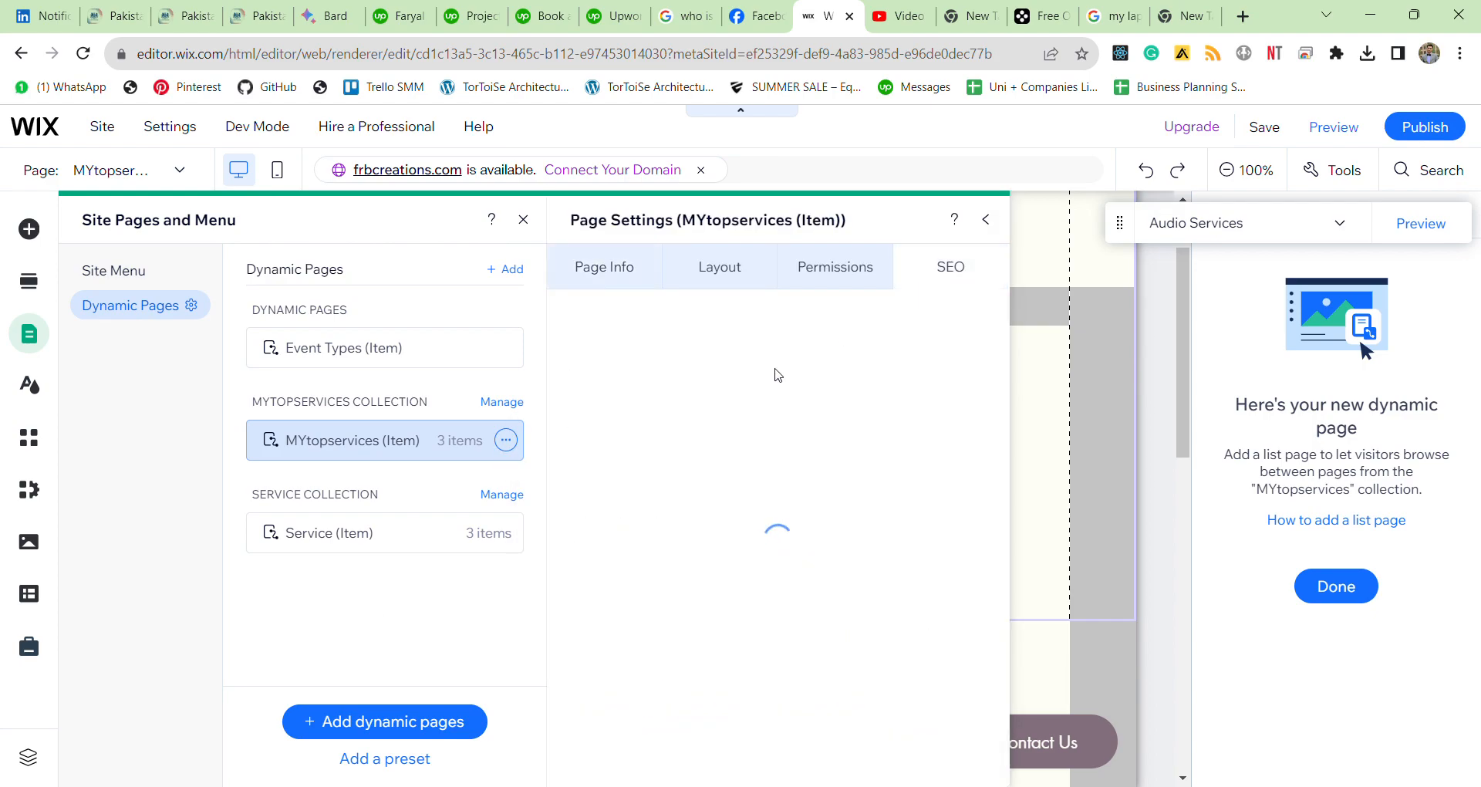
{"action": "left_click", "coordinate": [779, 420]}
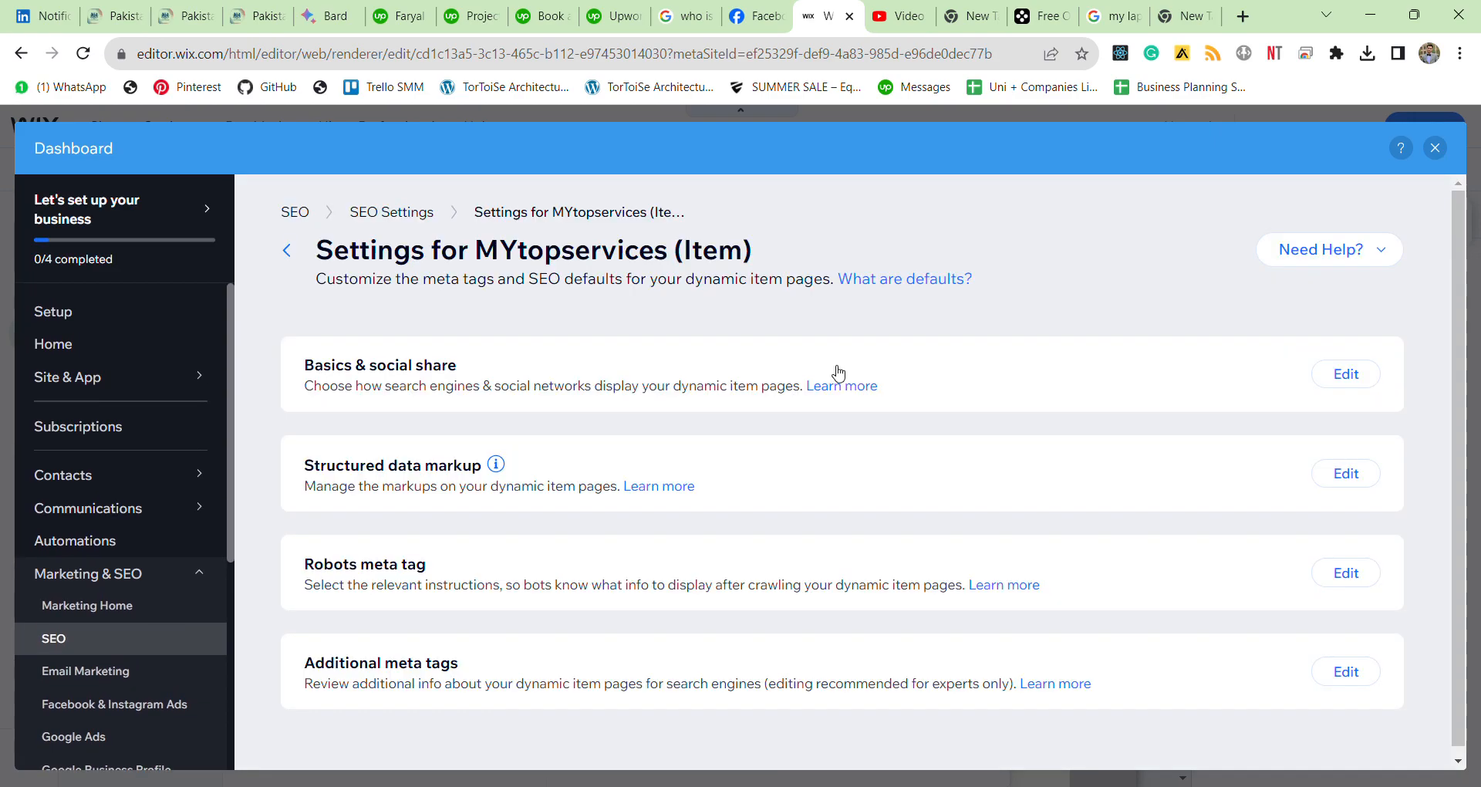
{"action": "left_click", "coordinate": [1338, 384]}
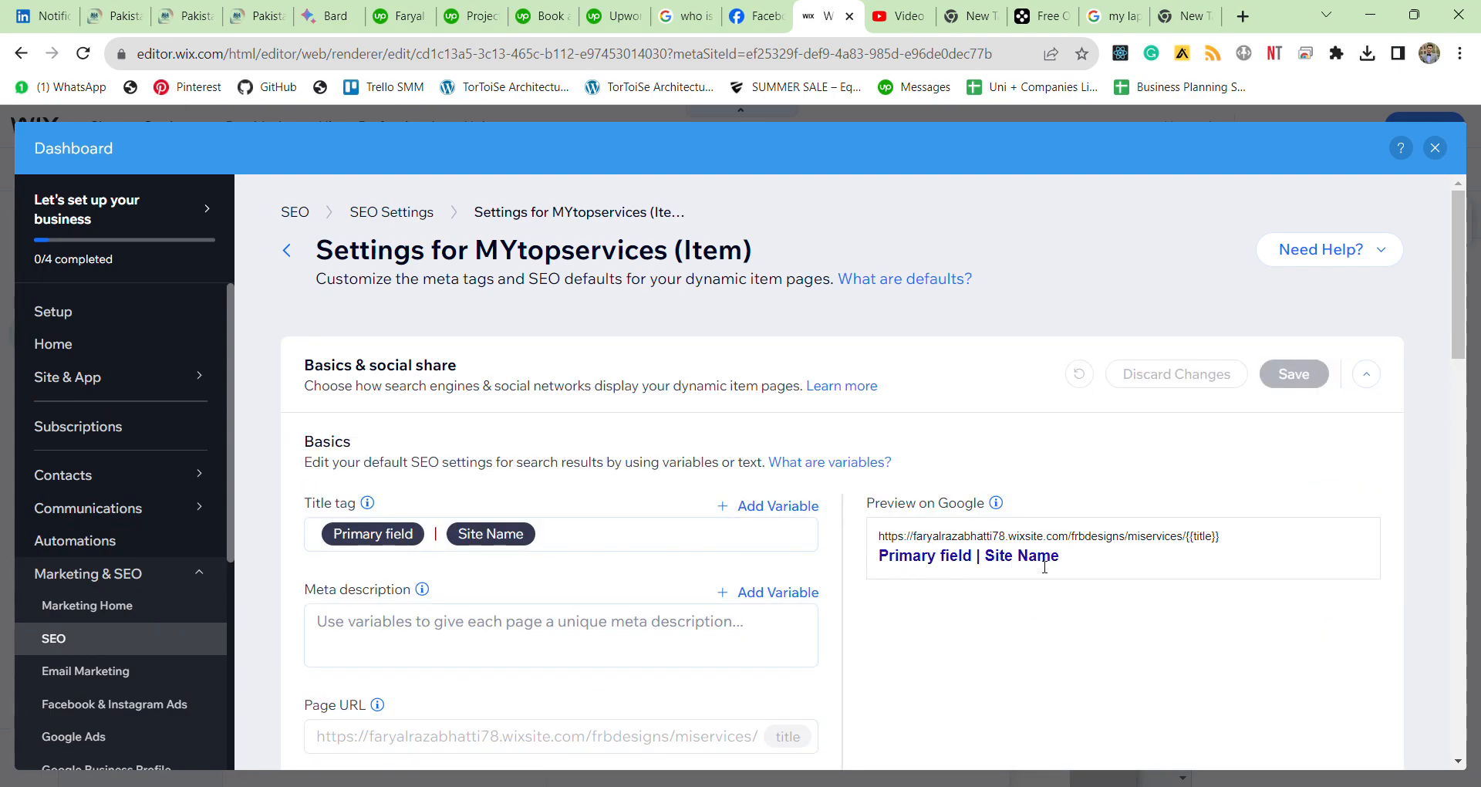
- Replace the title tag with "Event Services in Pakistan |" followed by the Title (primary) variable
{"action": "left_click", "coordinate": [712, 533]}
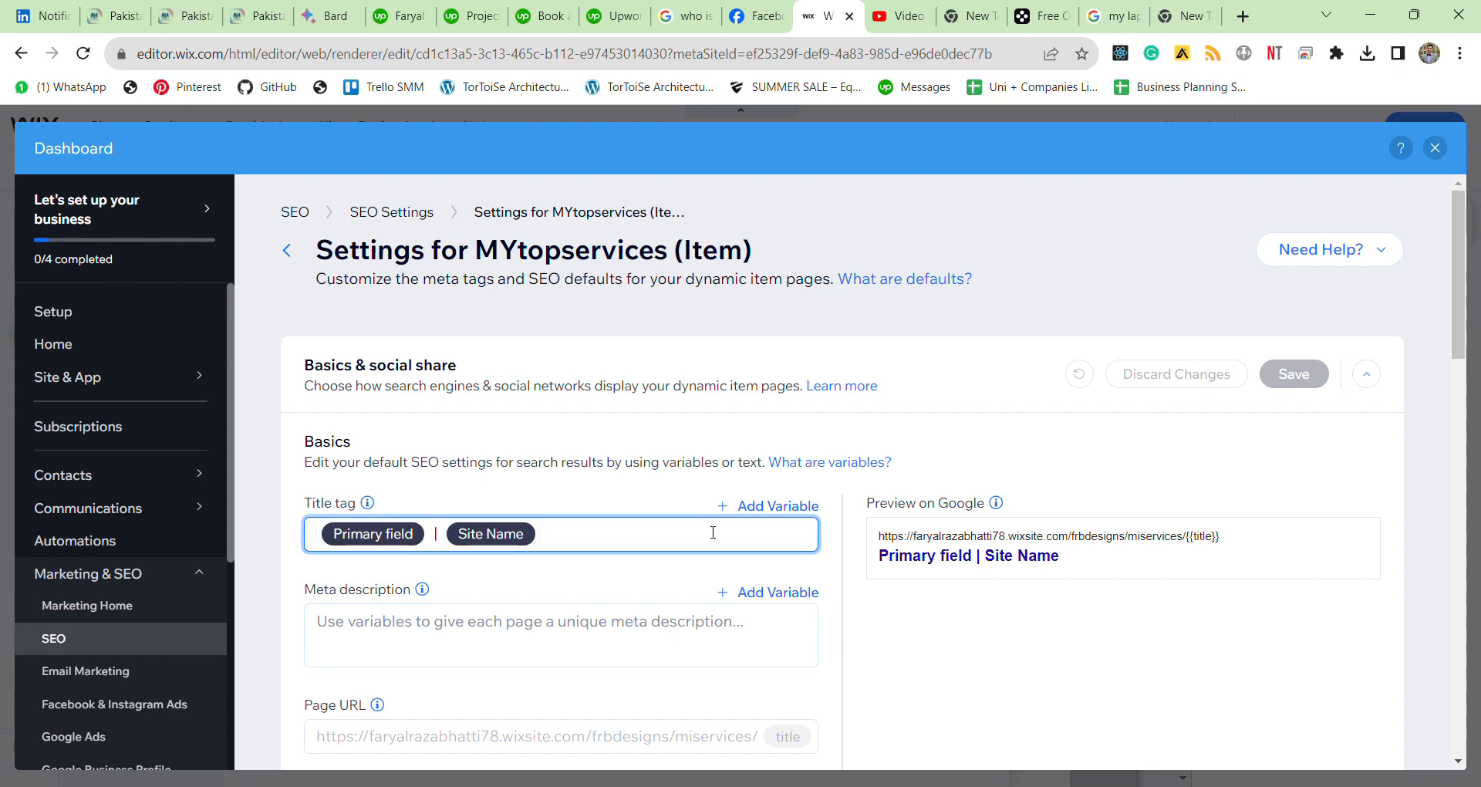
{"action": "key", "text": "BackSpace"}
{"action": "key", "text": "BackSpace"}
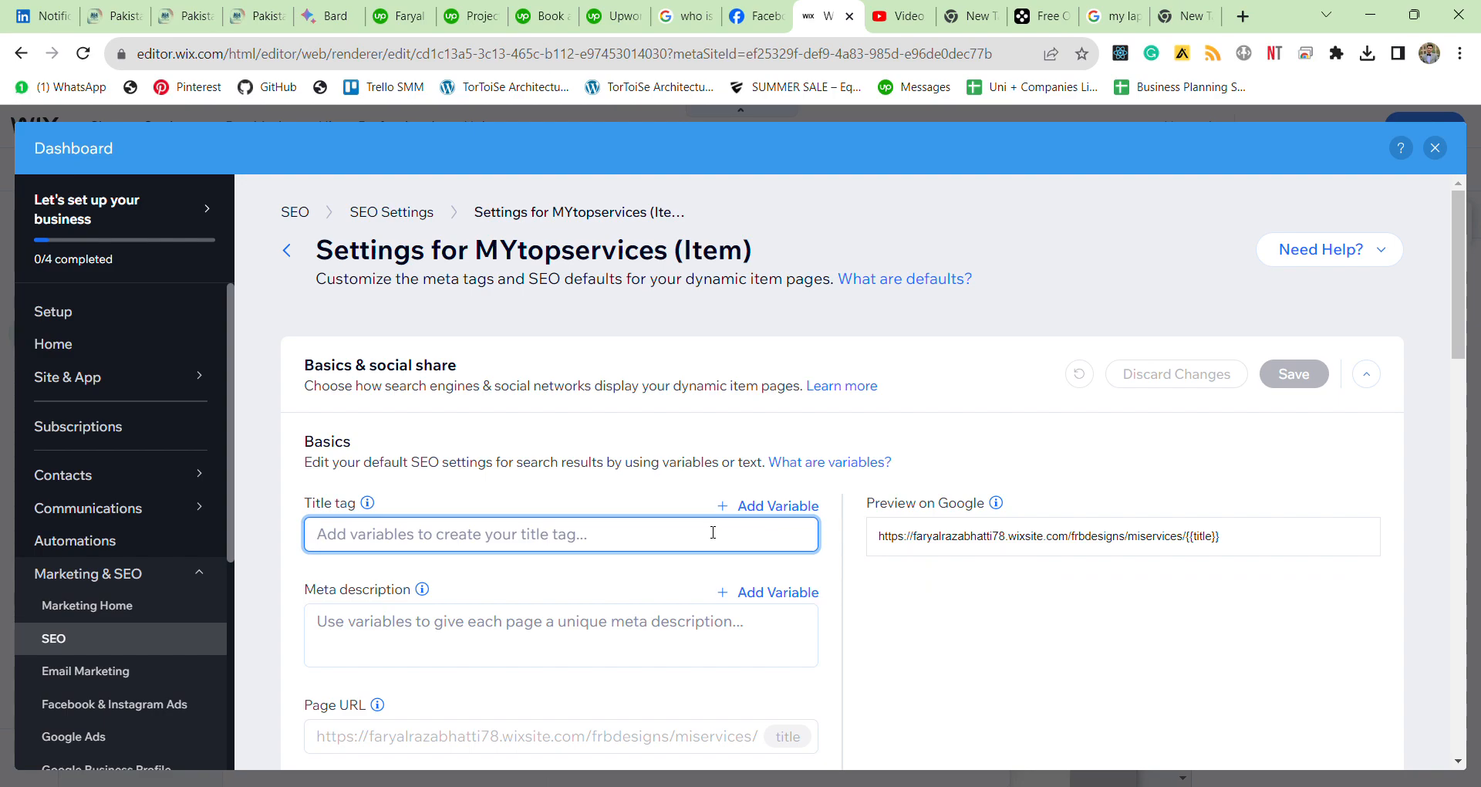
{"action": "type", "text": "Event"}
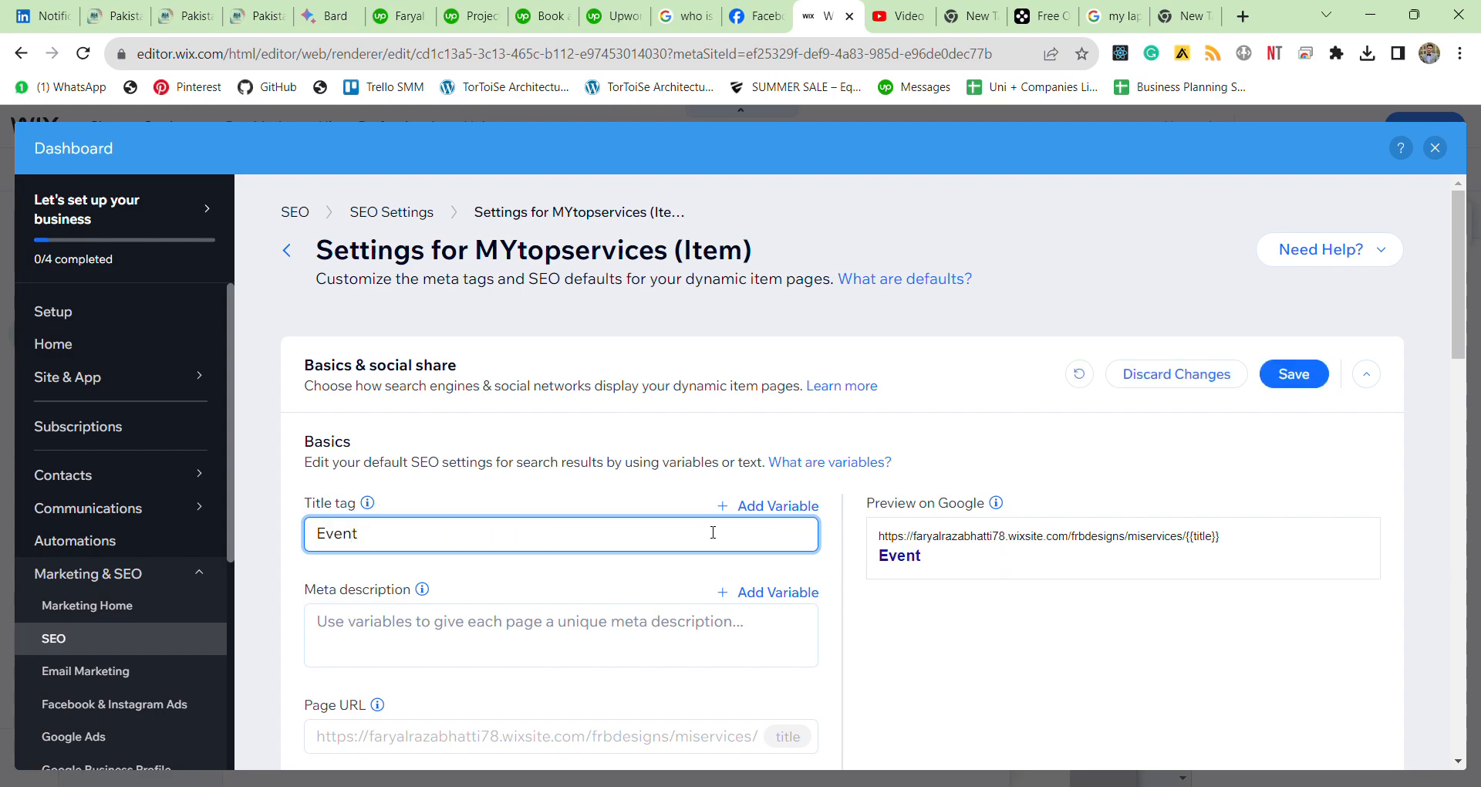
{"action": "type", "text": " Services in "}
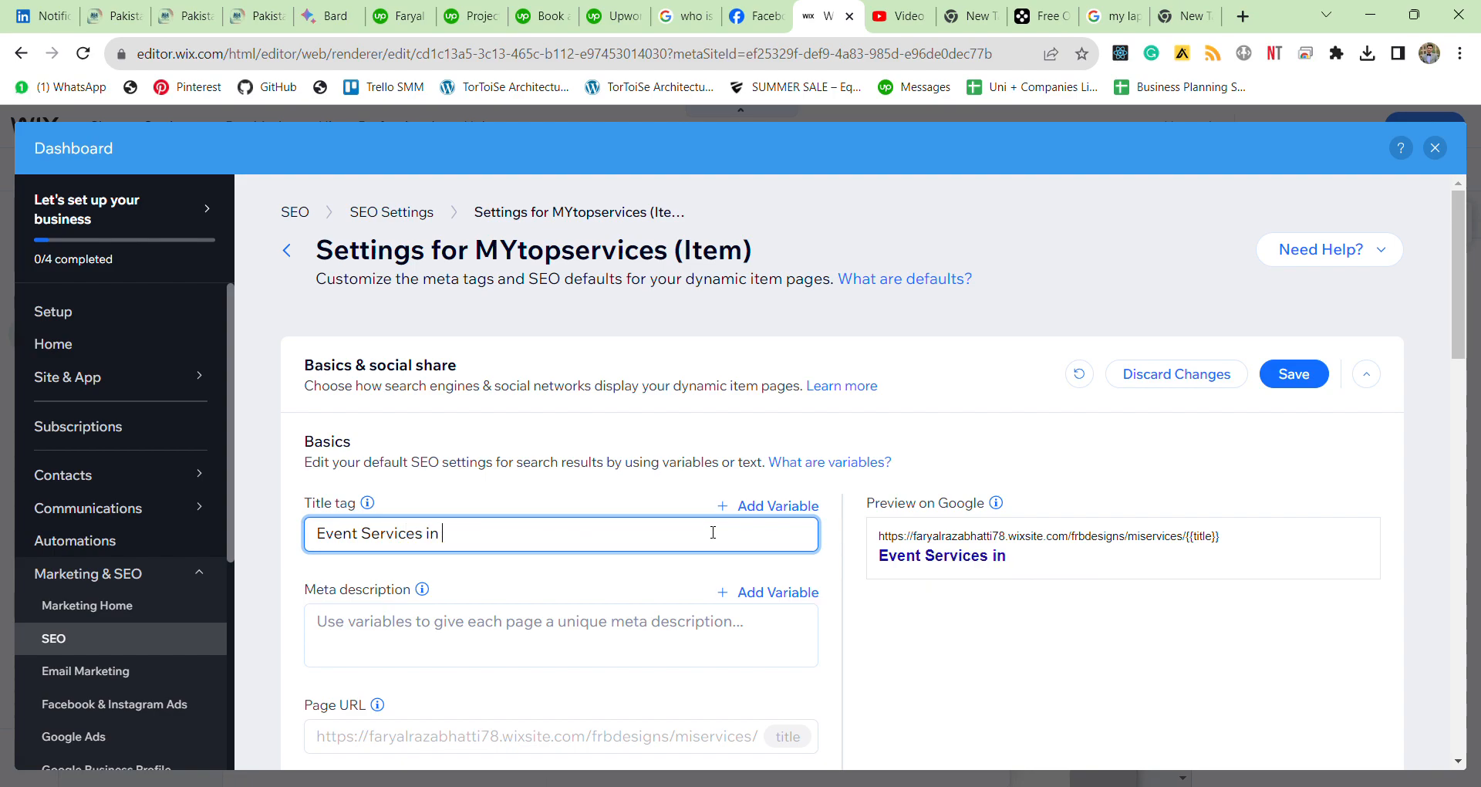
{"action": "type", "text": "Pakistan"}
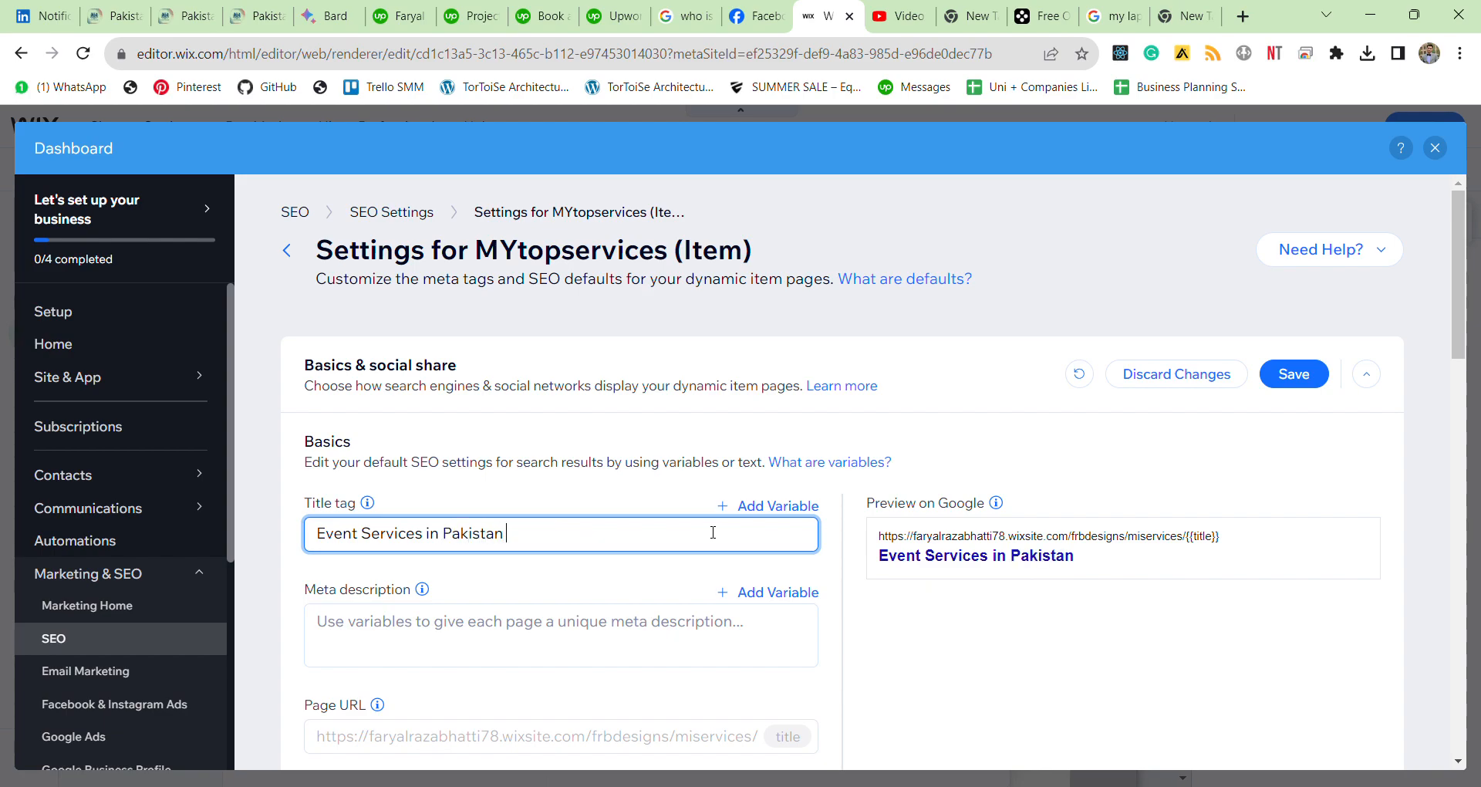
{"action": "type", "text": " |"}
{"action": "left_click", "coordinate": [777, 507]}
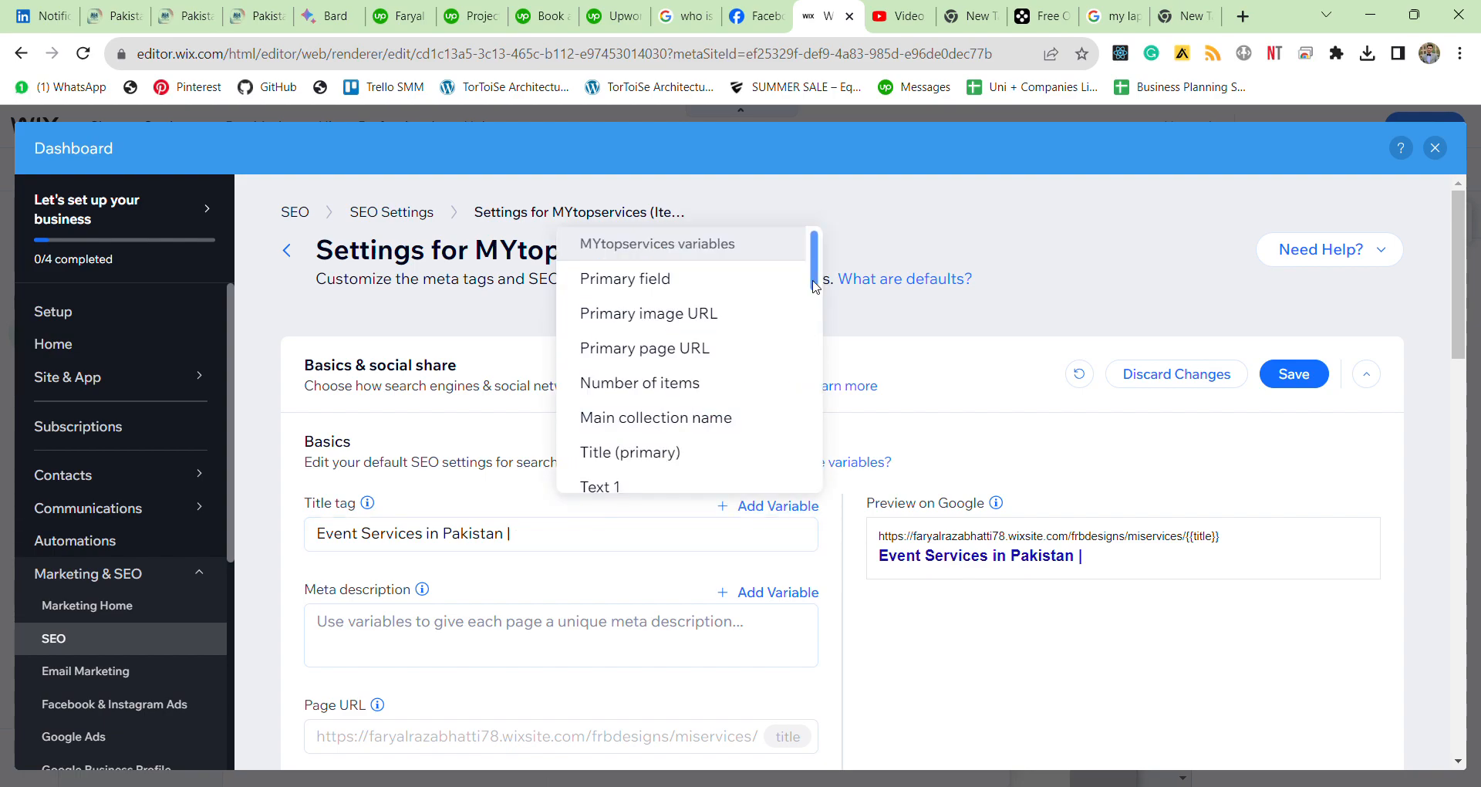
{"action": "scroll", "coordinate": [779, 287], "scroll_direction": "down", "scroll_amount": 1}
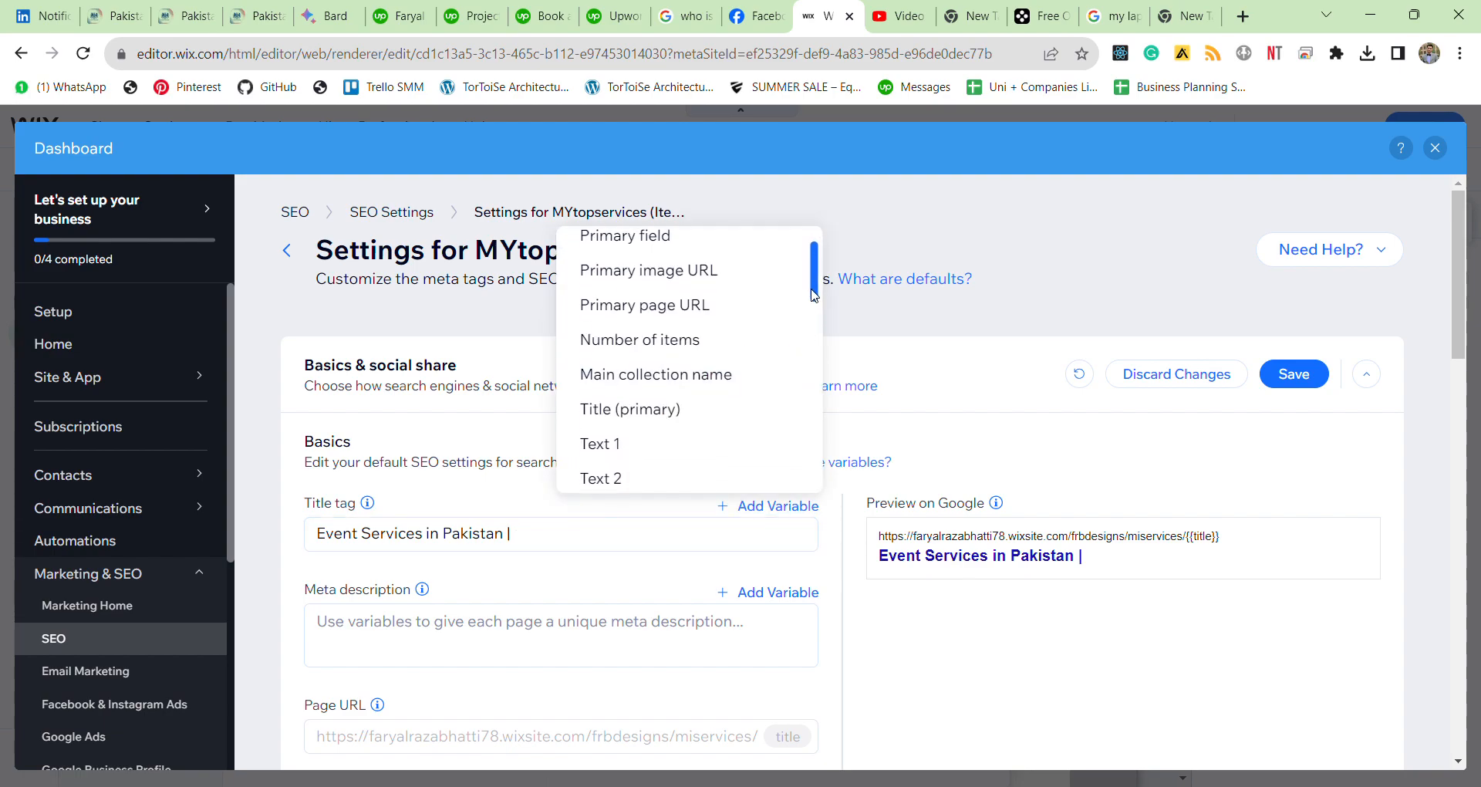
{"action": "left_click", "coordinate": [643, 403]}
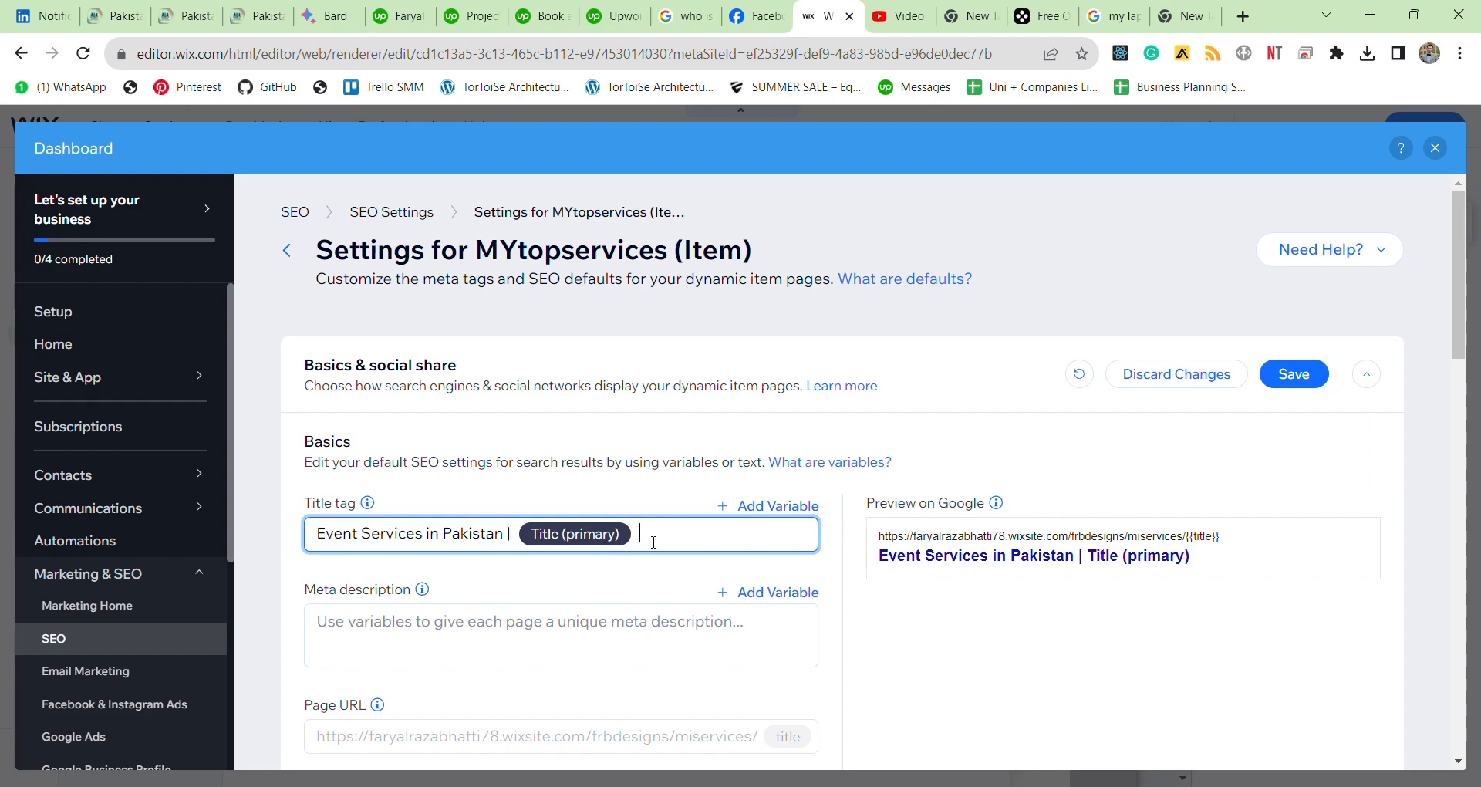
- Set the meta description to "Find the best {Title (primary)} in Pakistan. You must have never seen these {Title (primary)} before." and save it
{"action": "left_click", "coordinate": [536, 622]}
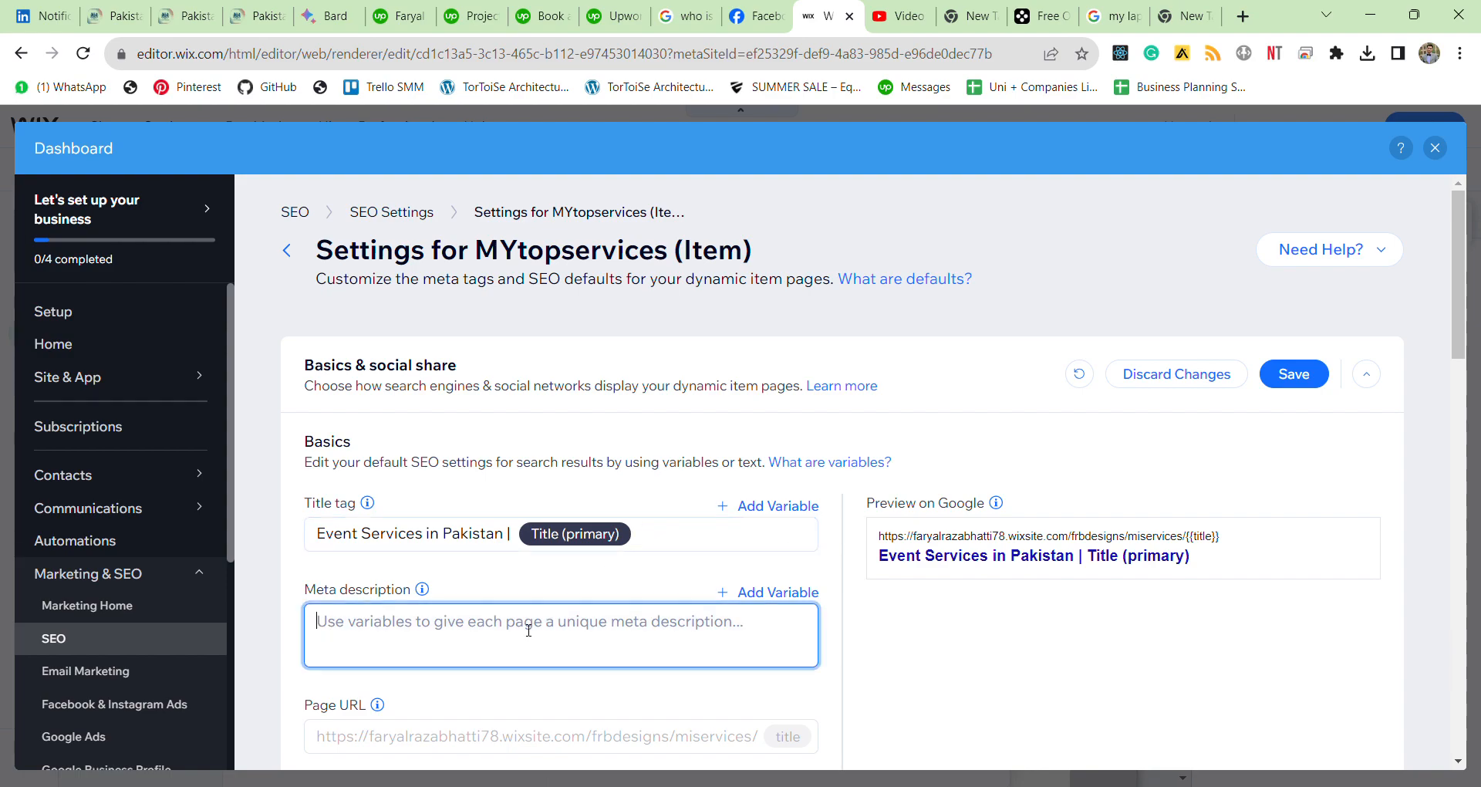
{"action": "type", "text": "F"}
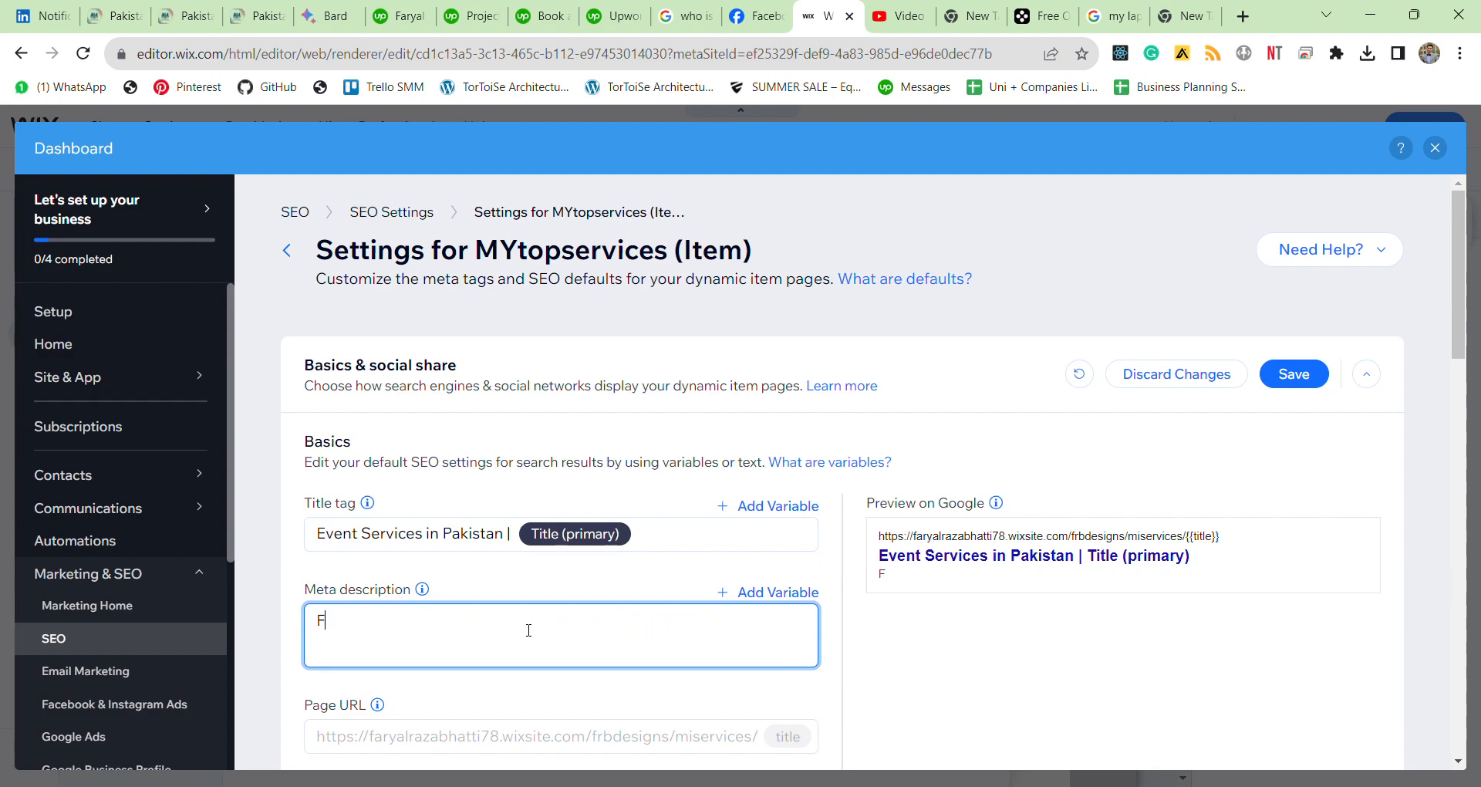
{"action": "type", "text": "ind the best"}
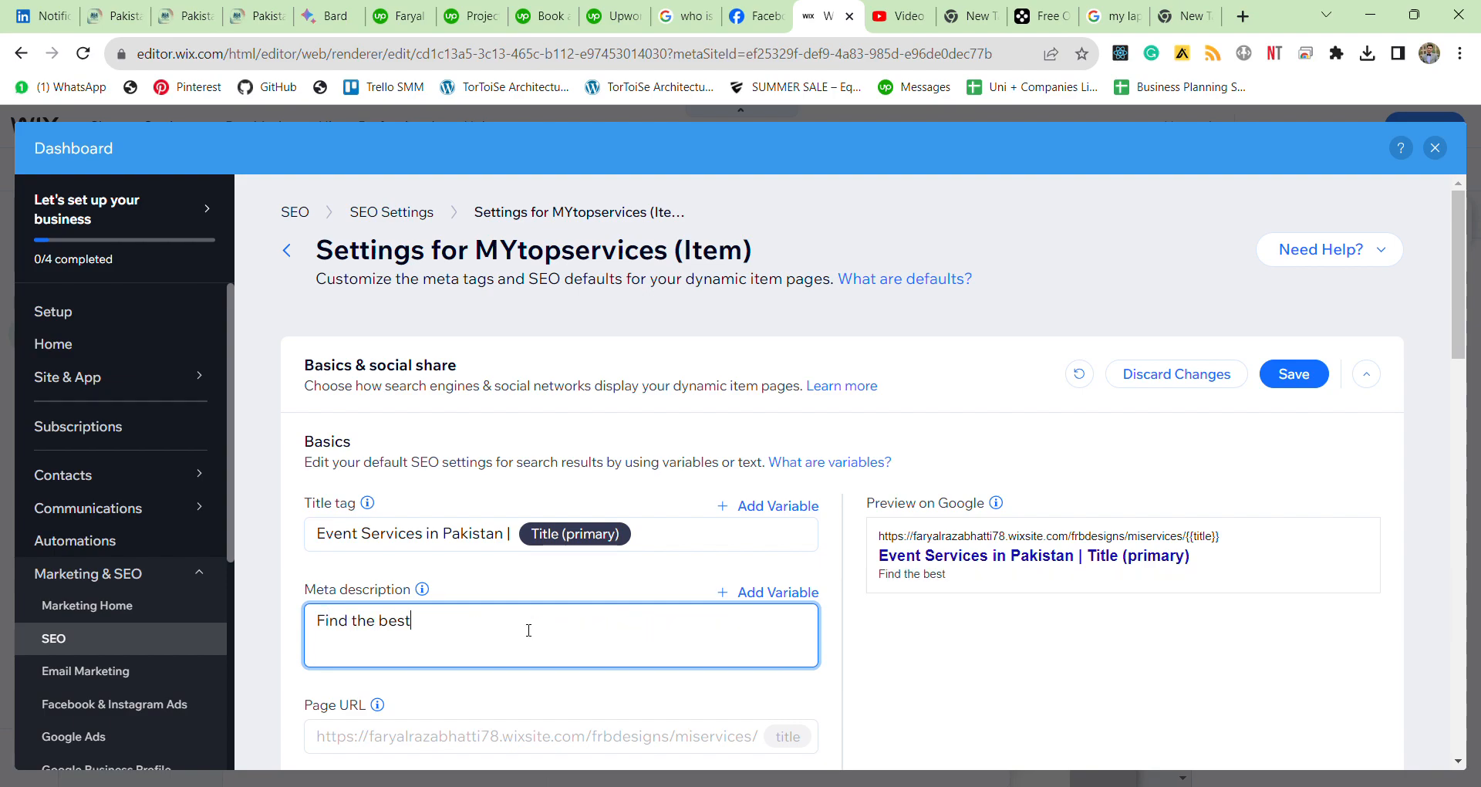
{"action": "left_click", "coordinate": [734, 593]}
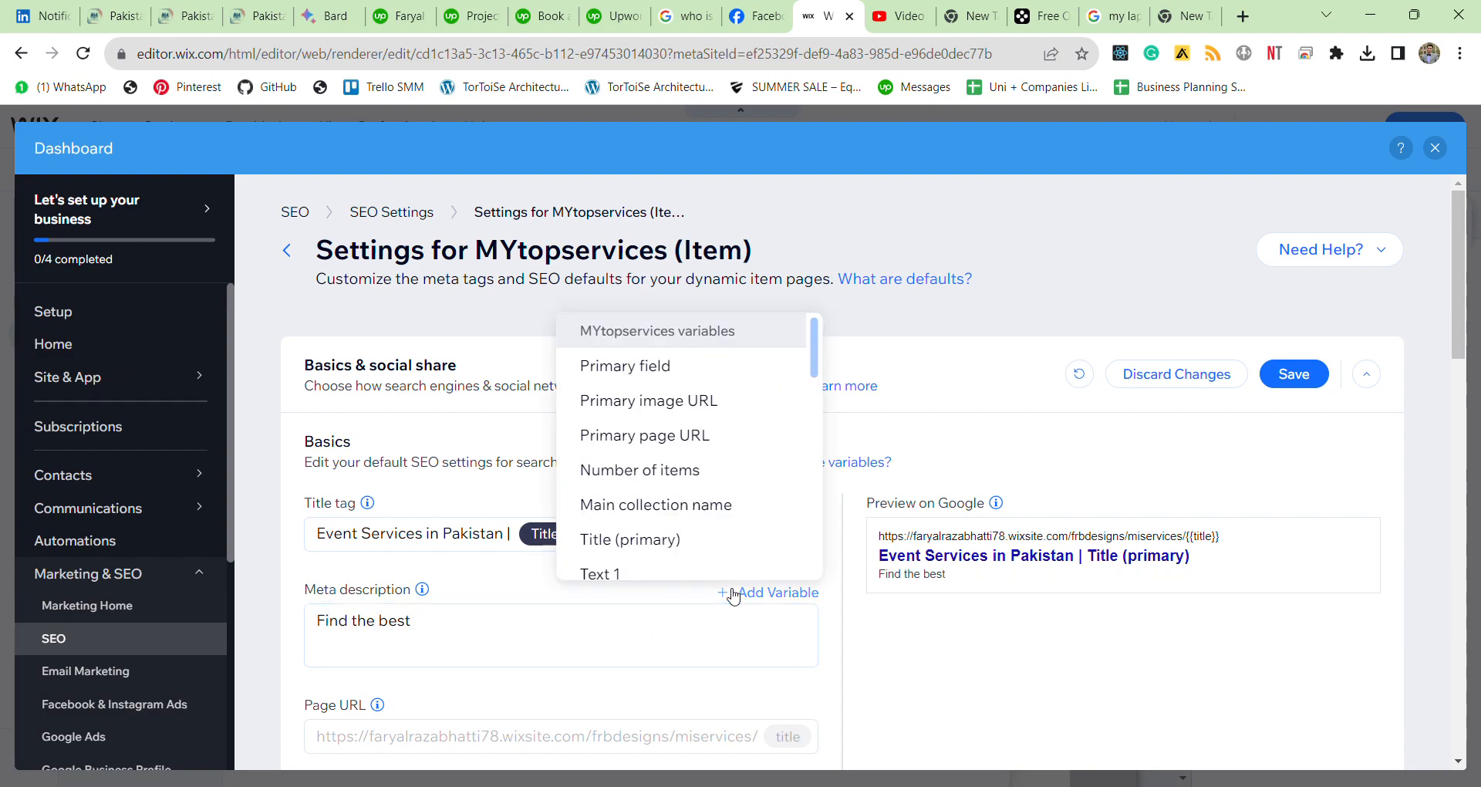
{"action": "left_click", "coordinate": [707, 554]}
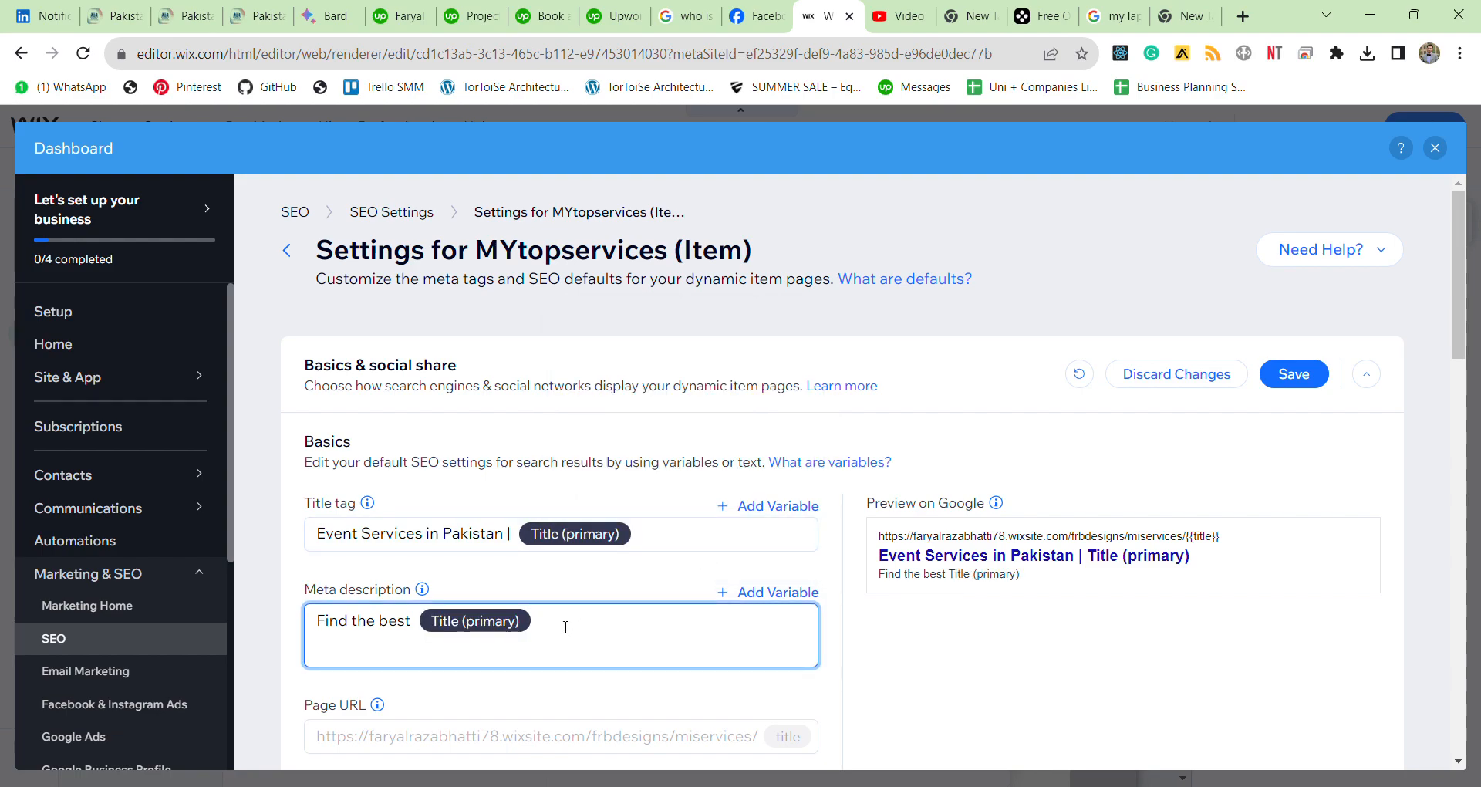
{"action": "type", "text": "in Pakistan. You must have never seen these"}
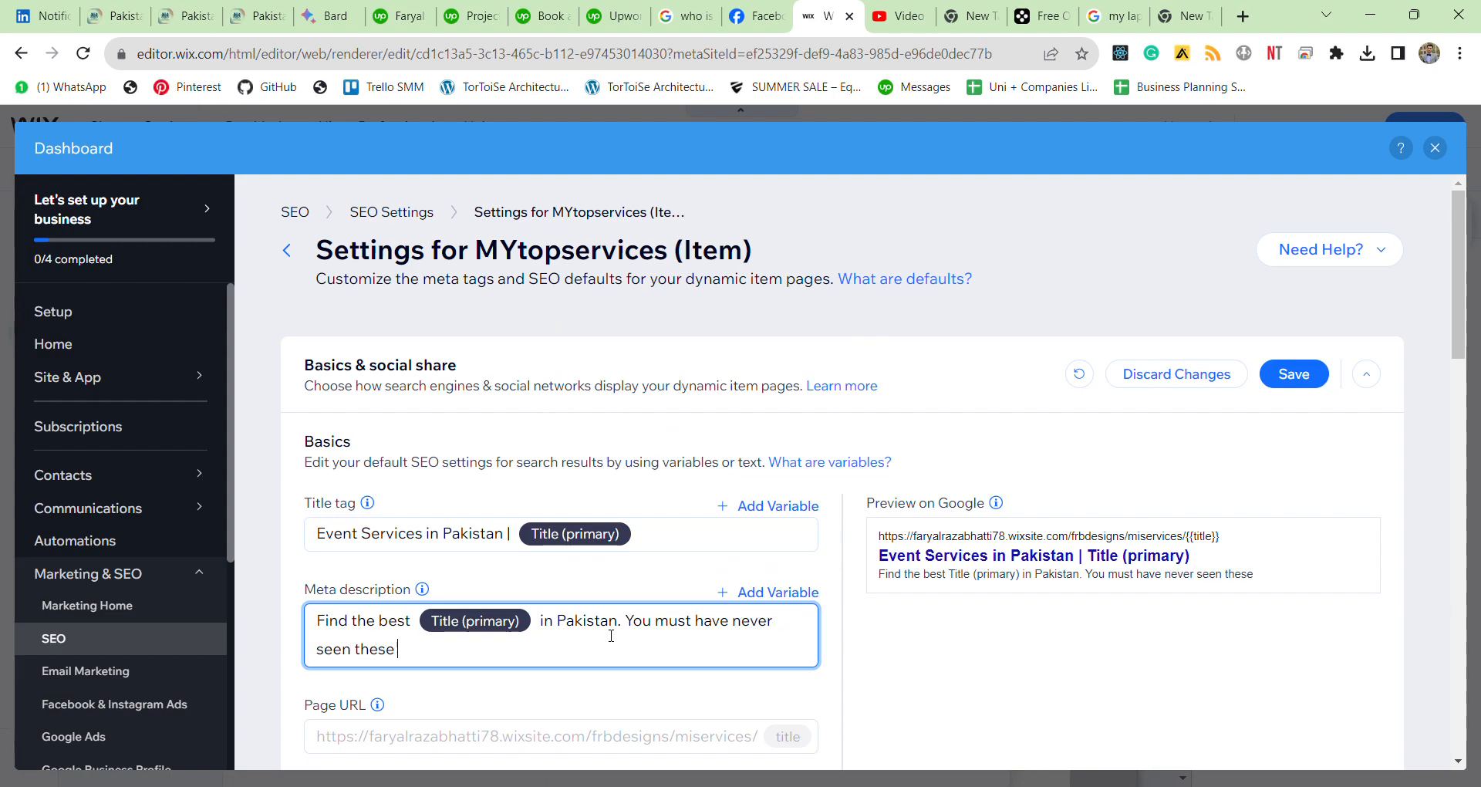
{"action": "left_click", "coordinate": [748, 592]}
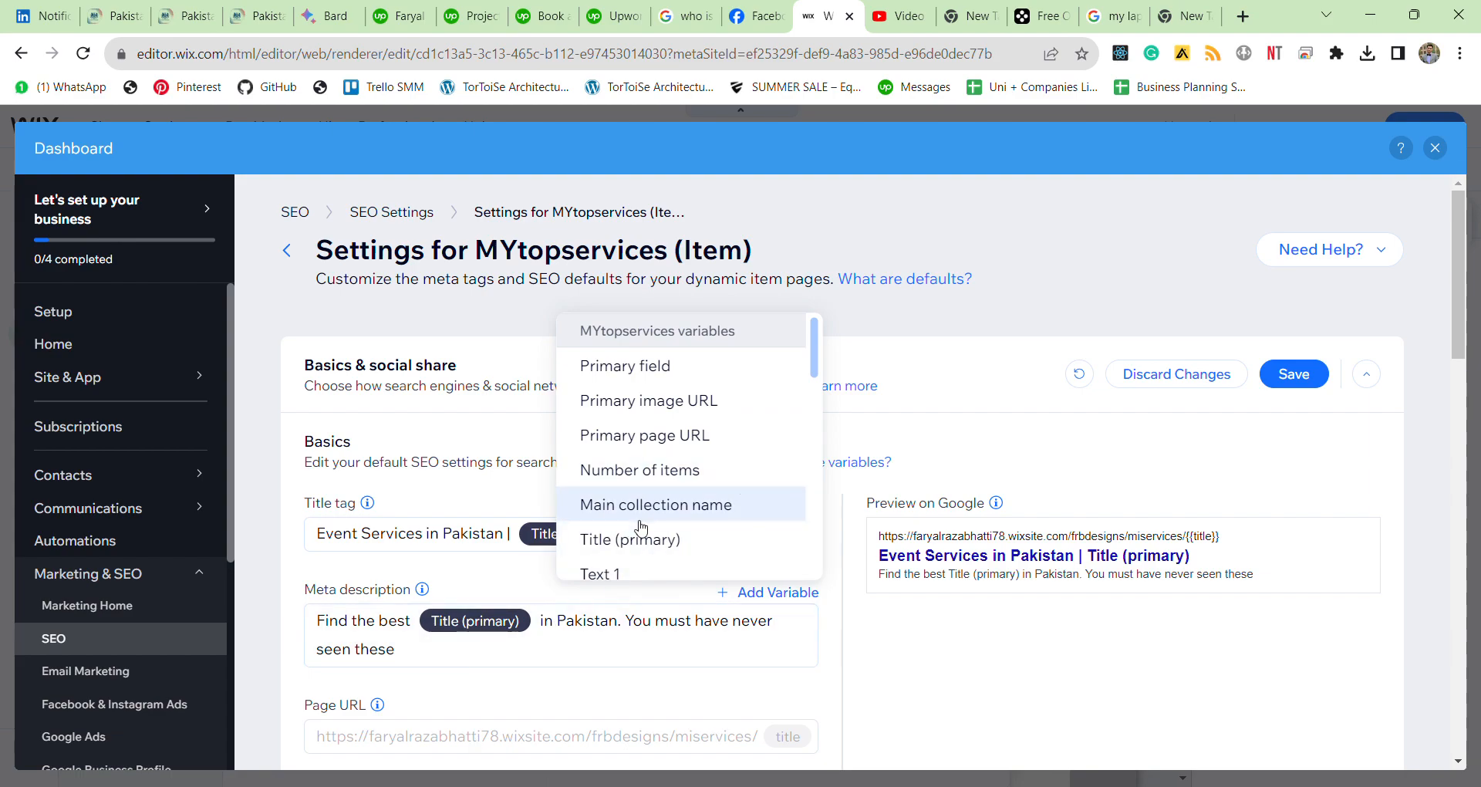
{"action": "left_click", "coordinate": [678, 542]}
{"action": "type", "text": "bef"}
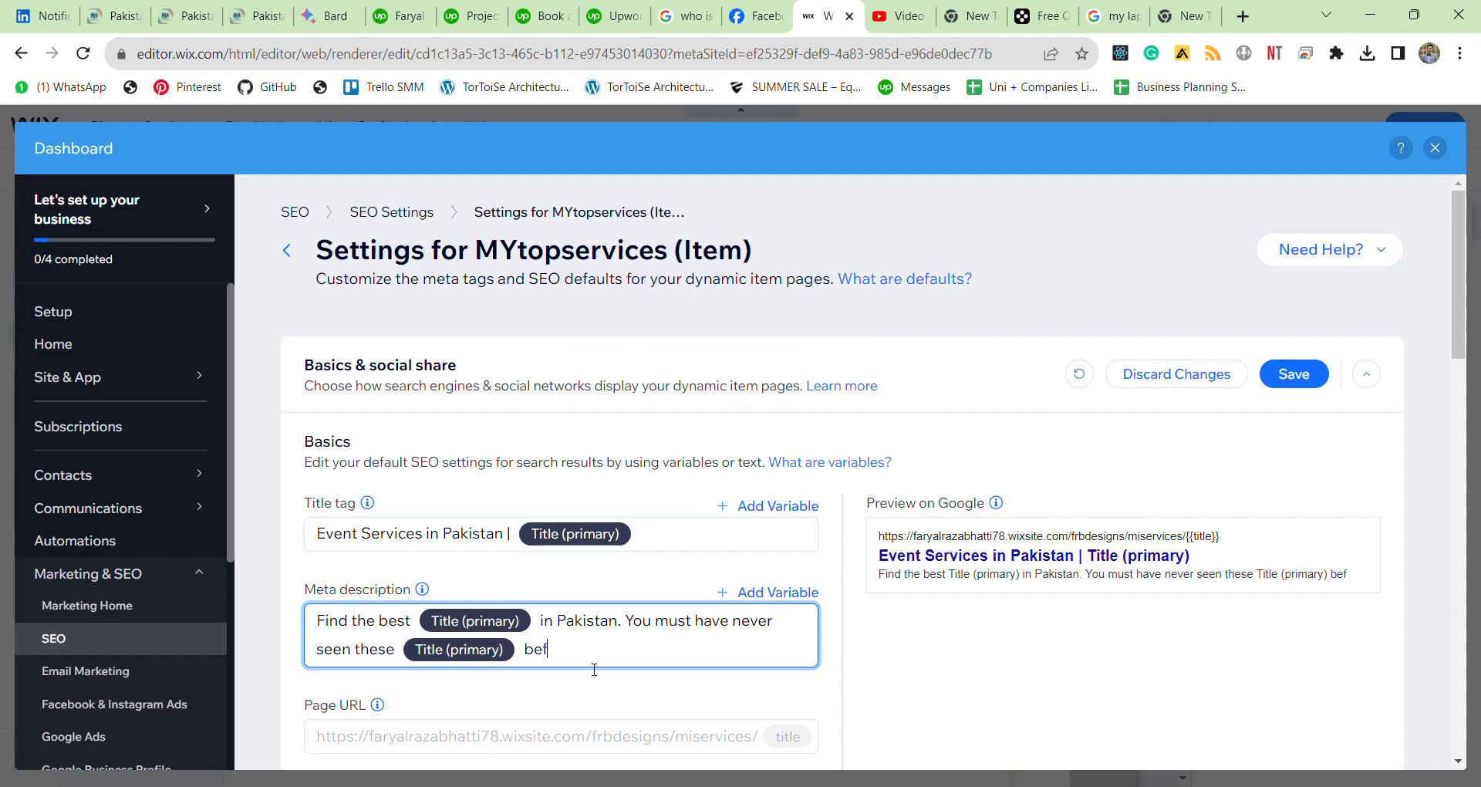
{"action": "type", "text": "ore."}
{"action": "left_click", "coordinate": [1308, 384]}
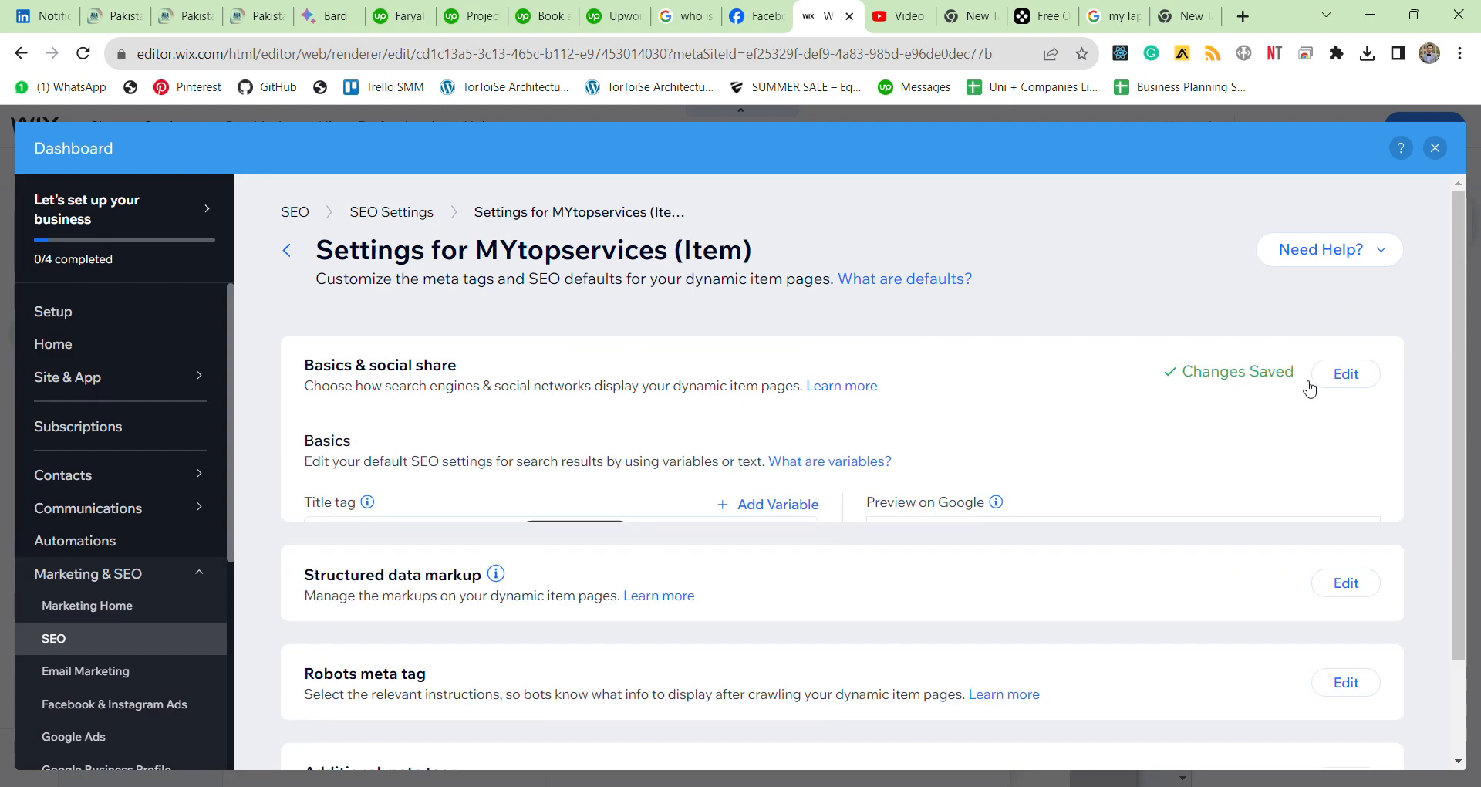
{"action": "left_click", "coordinate": [1435, 147]}
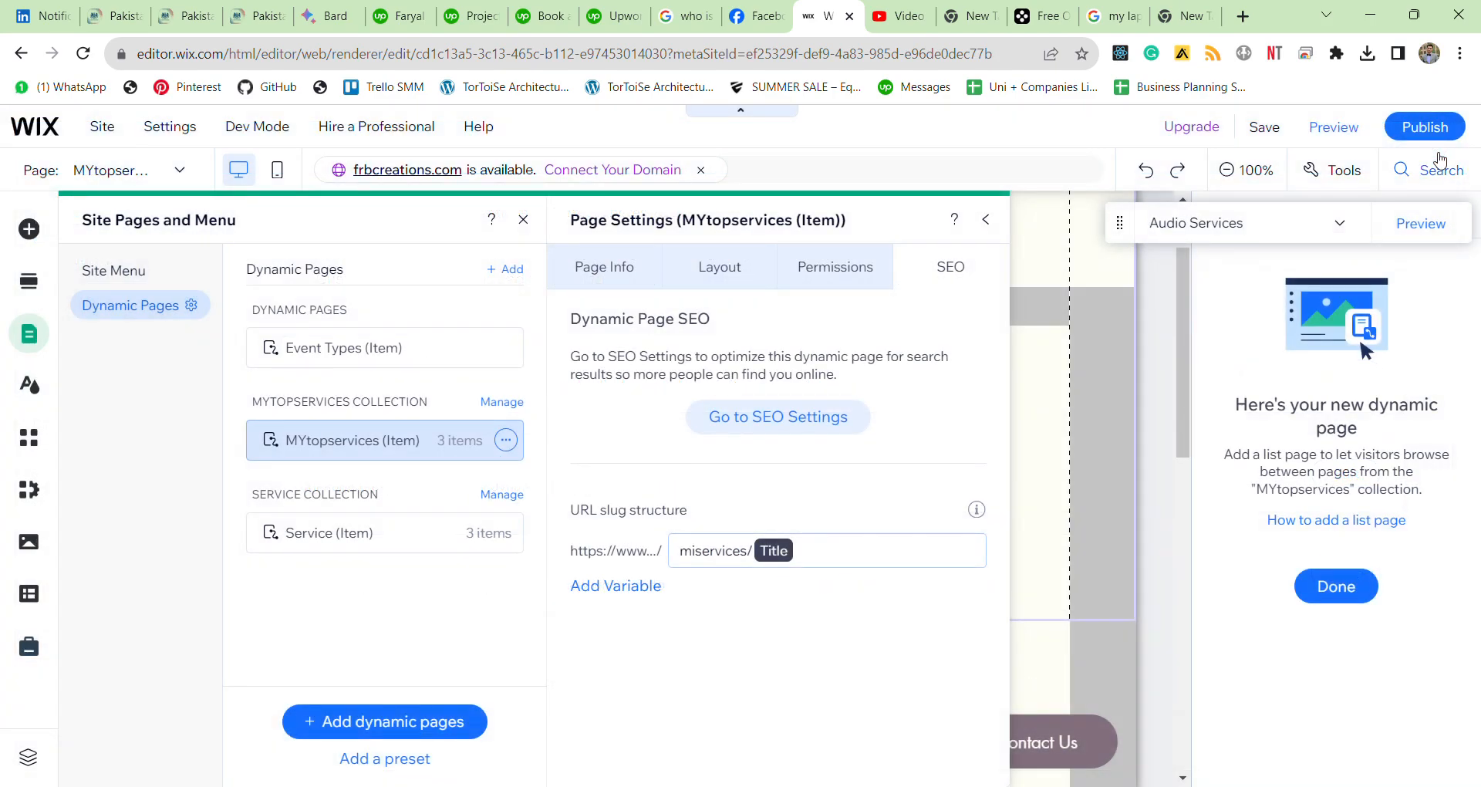
{"action": "left_click", "coordinate": [985, 221]}
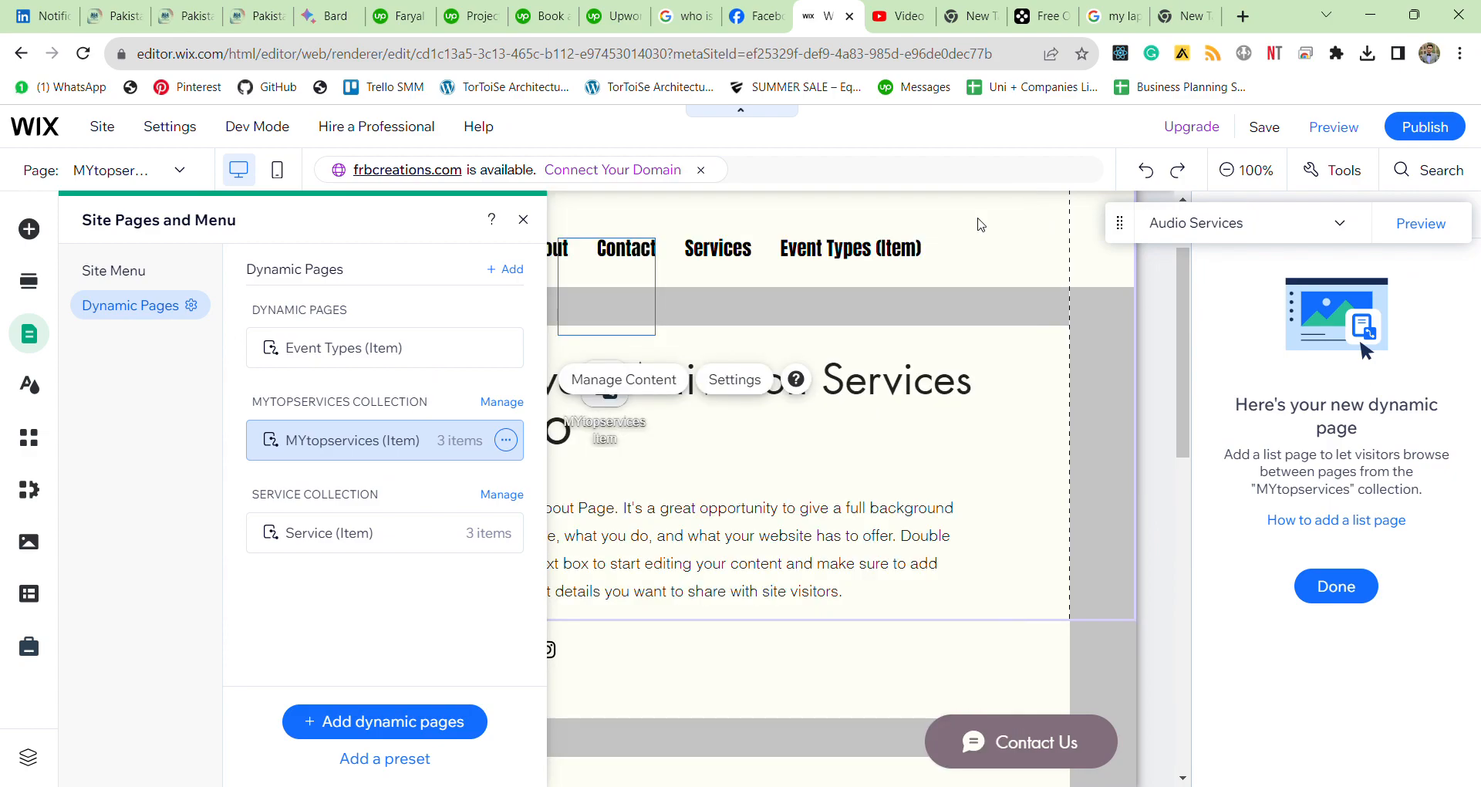
- Review the site menu pages and the dynamic pages list, and close the list
{"action": "left_click", "coordinate": [140, 271]}
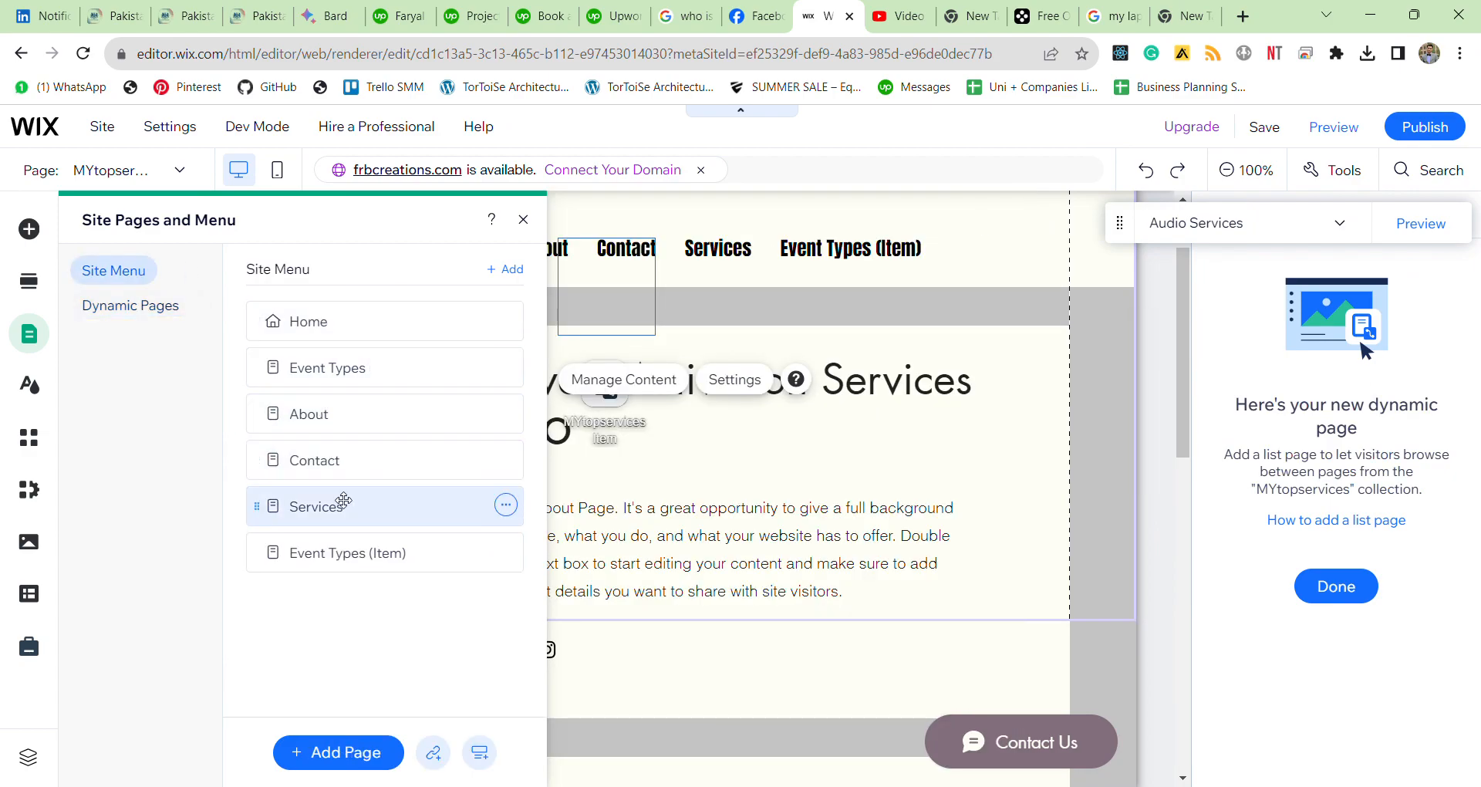
{"action": "left_click", "coordinate": [146, 308]}
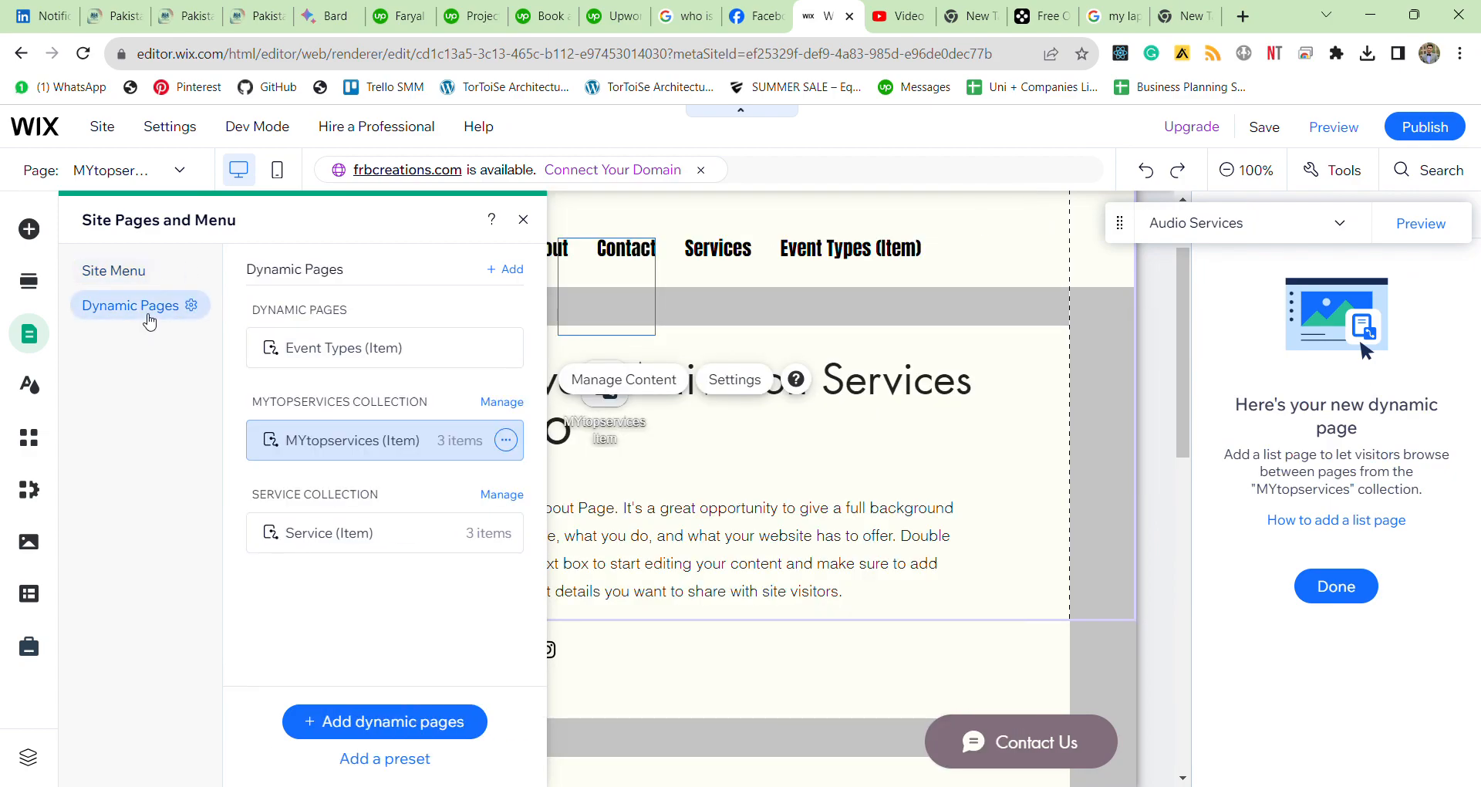
{"action": "left_click", "coordinate": [523, 220]}
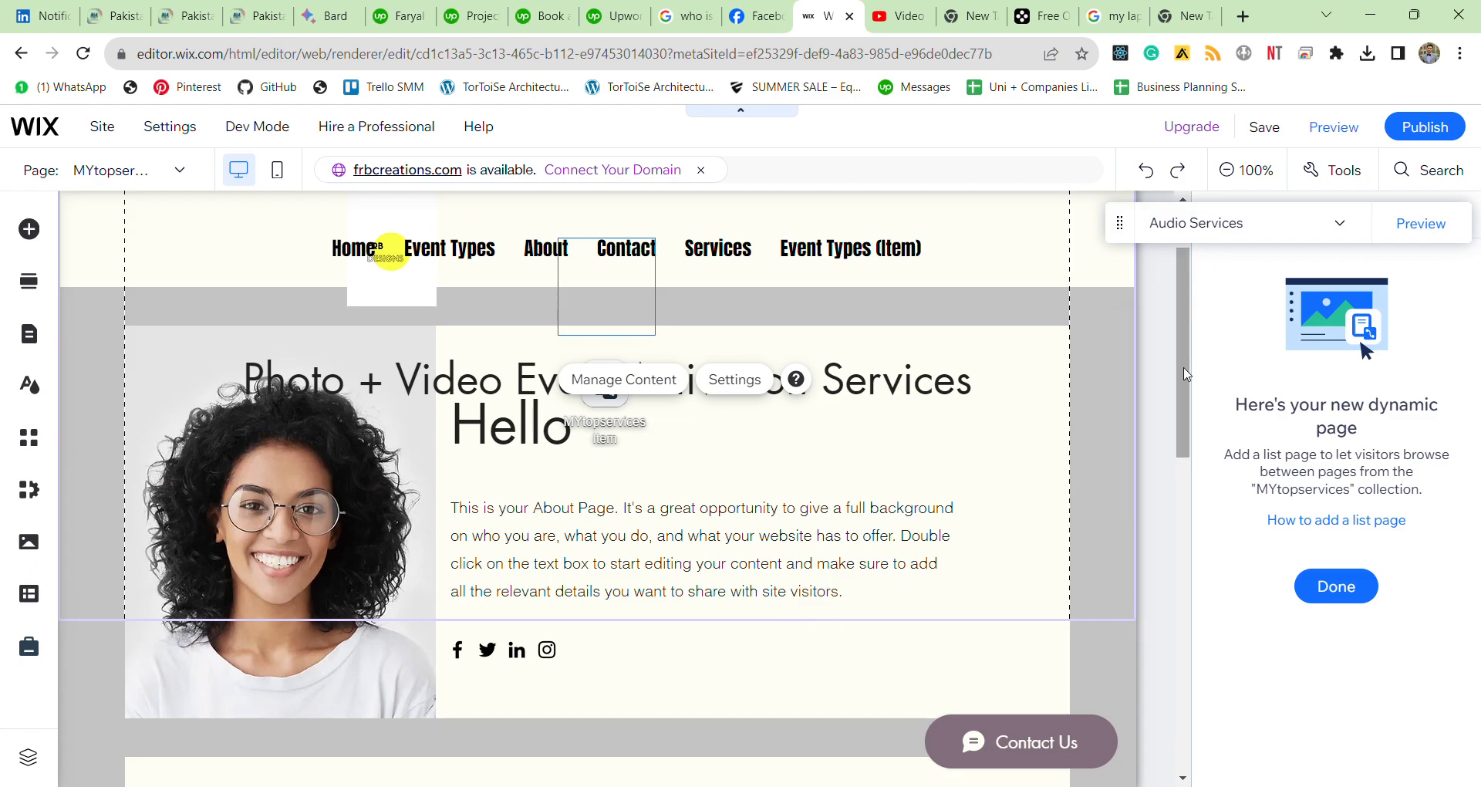
- Switch the dynamic page to the Photo Services item, look over the page, and check the site menu pages
{"action": "left_click_drag", "start_coordinate": [1180, 365], "coordinate": [1177, 311]}
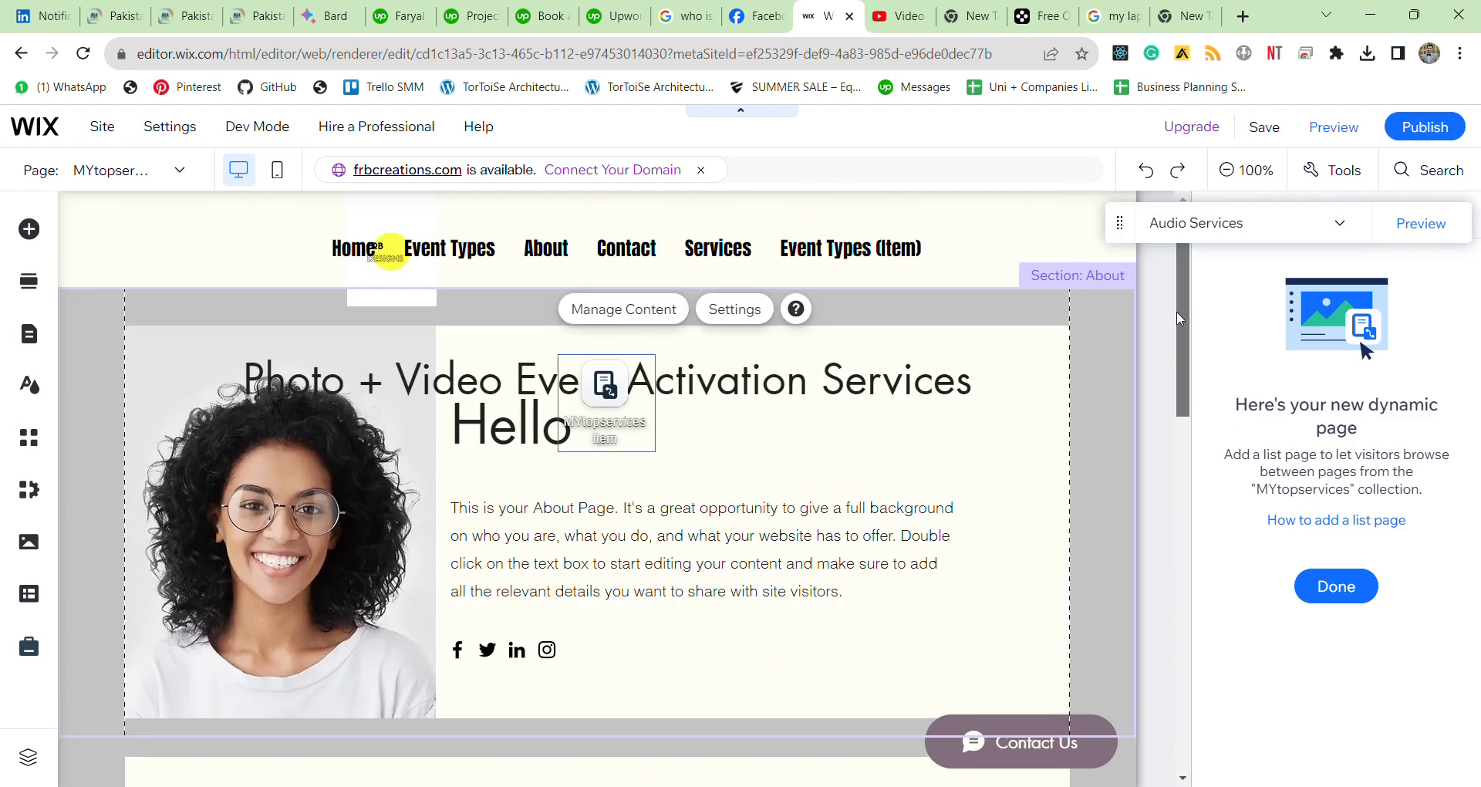
{"action": "left_click", "coordinate": [22, 333]}
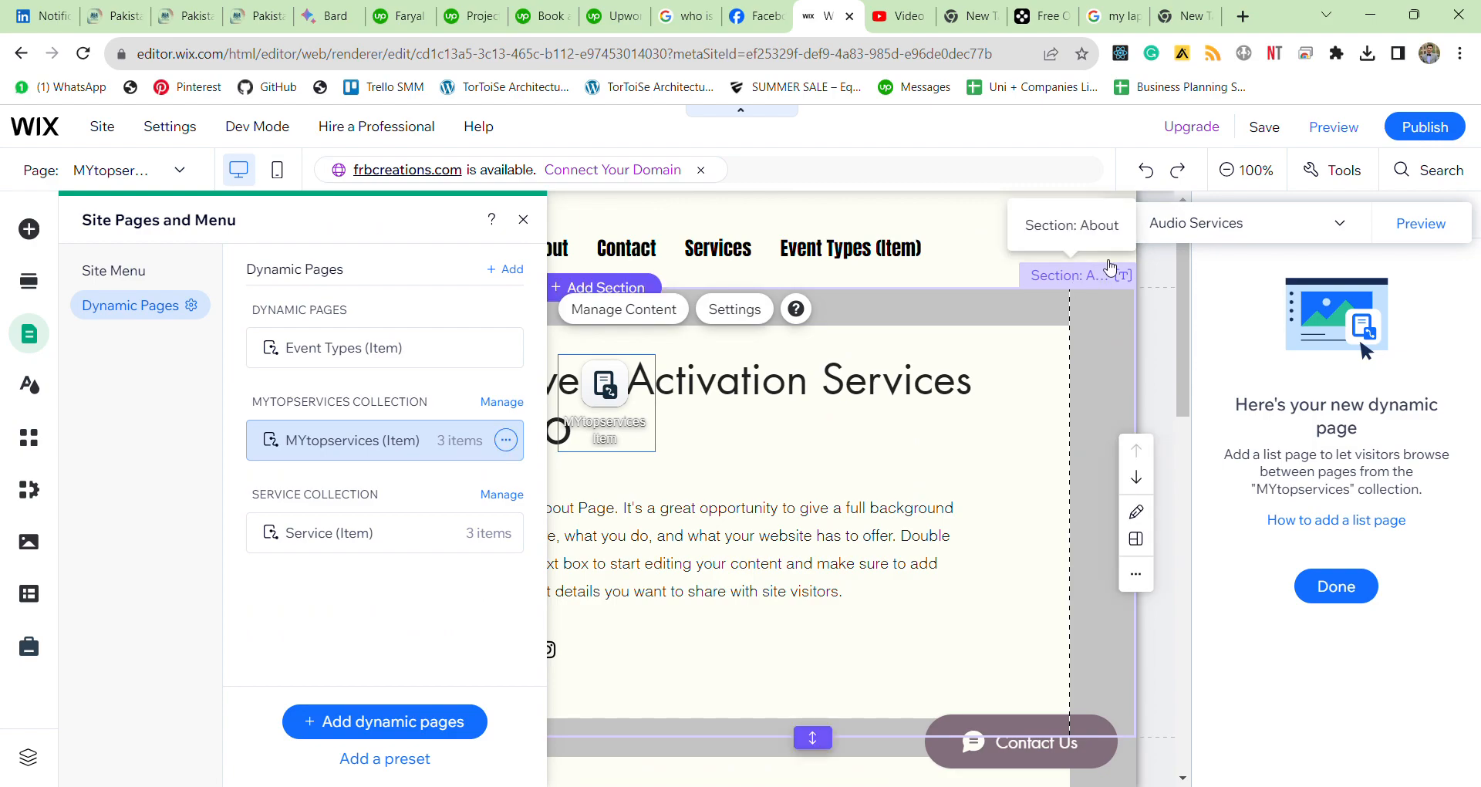
{"action": "left_click", "coordinate": [1176, 229]}
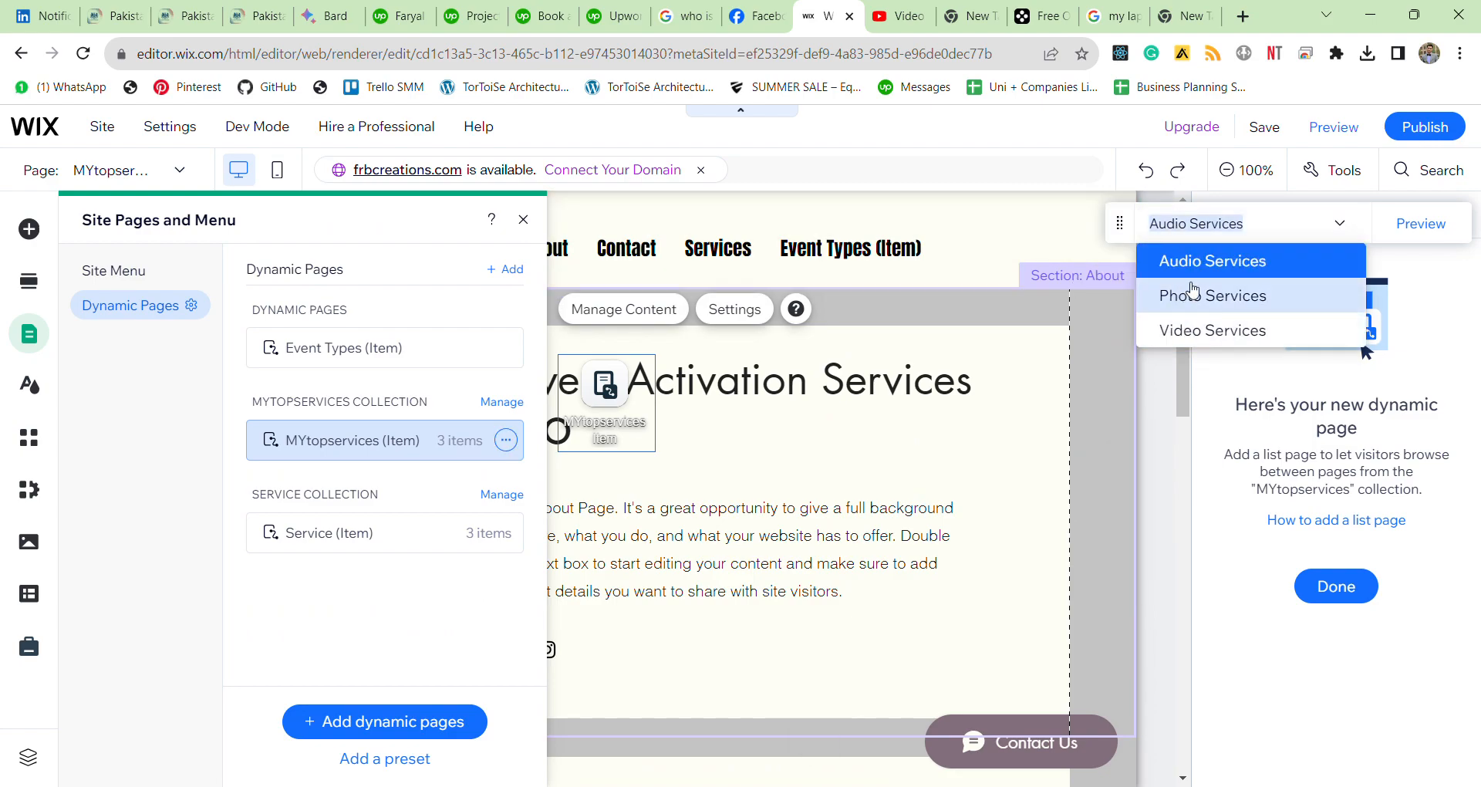
{"action": "left_click", "coordinate": [1194, 287]}
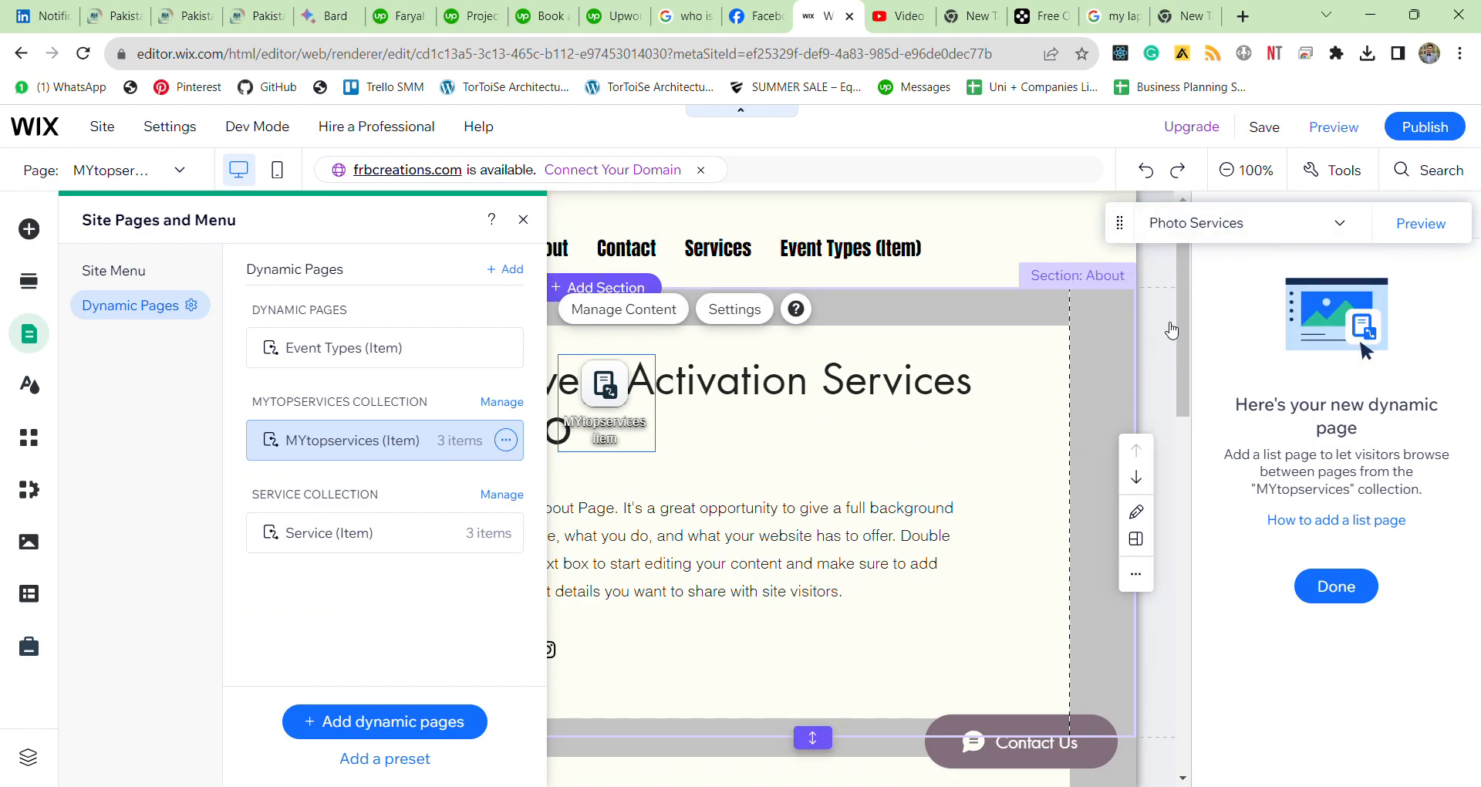
{"action": "scroll", "coordinate": [1171, 401], "scroll_direction": "down", "scroll_amount": 3}
{"action": "left_click_drag", "start_coordinate": [1171, 402], "coordinate": [1150, 347]}
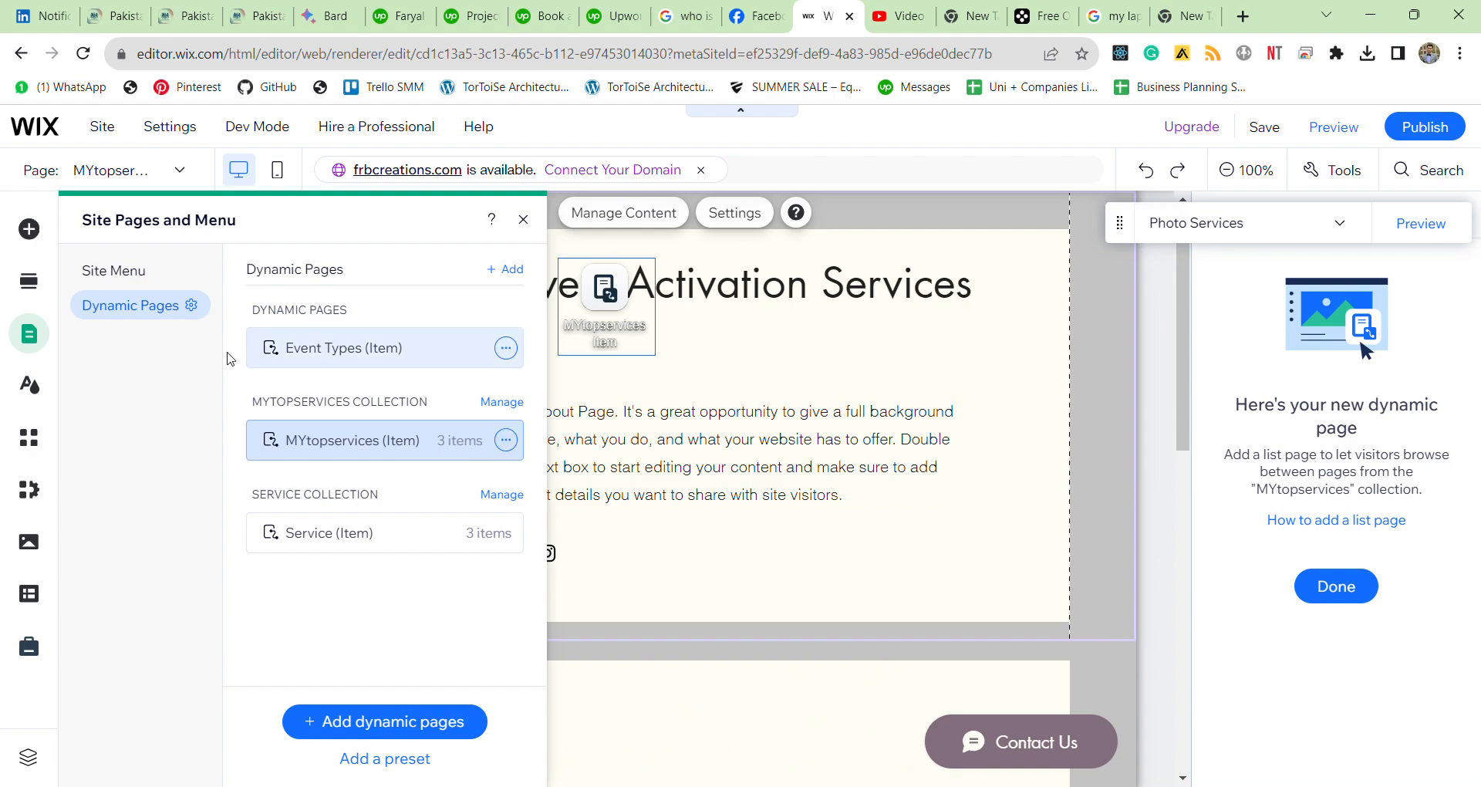
{"action": "left_click", "coordinate": [141, 276]}
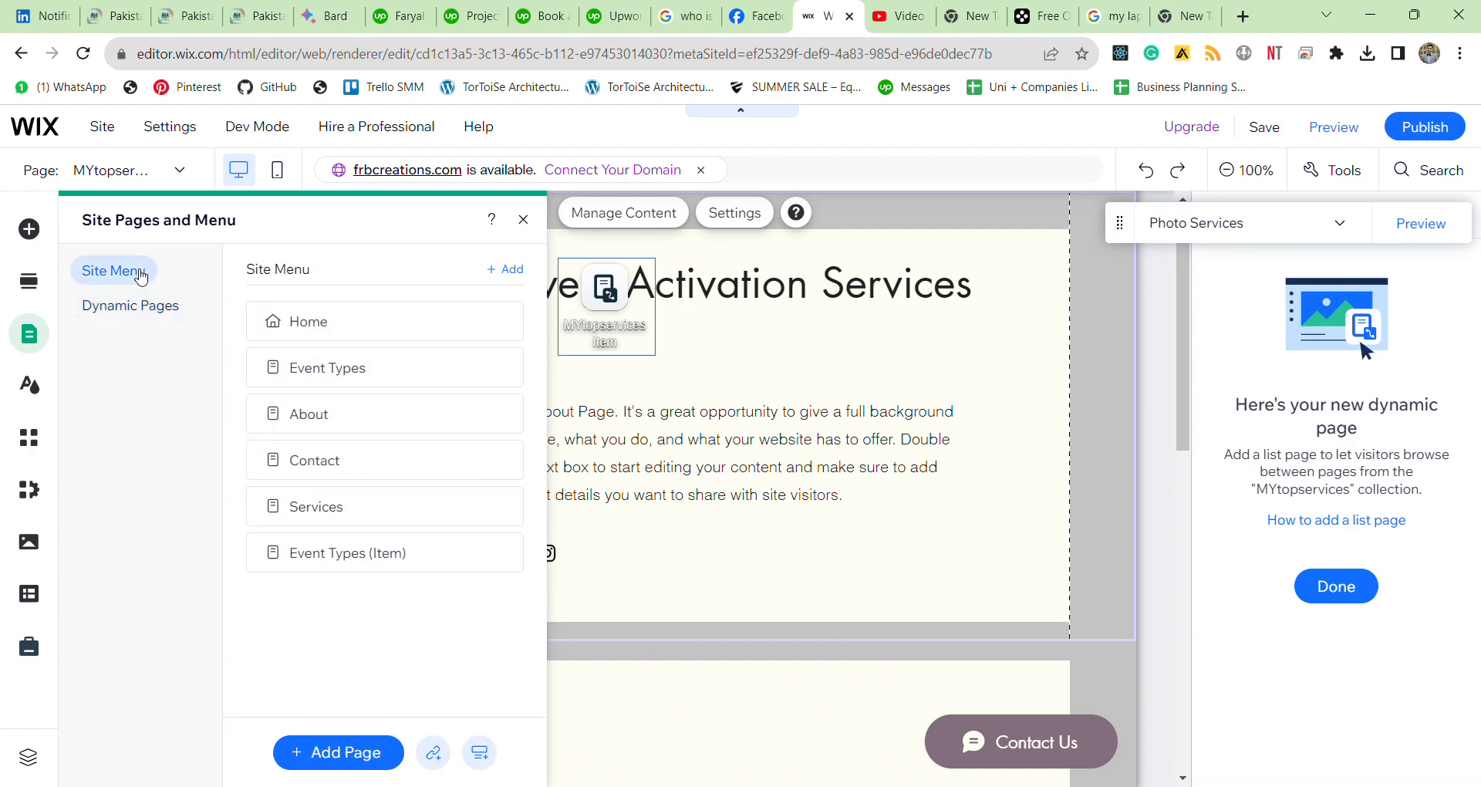
{"action": "left_click", "coordinate": [524, 220]}
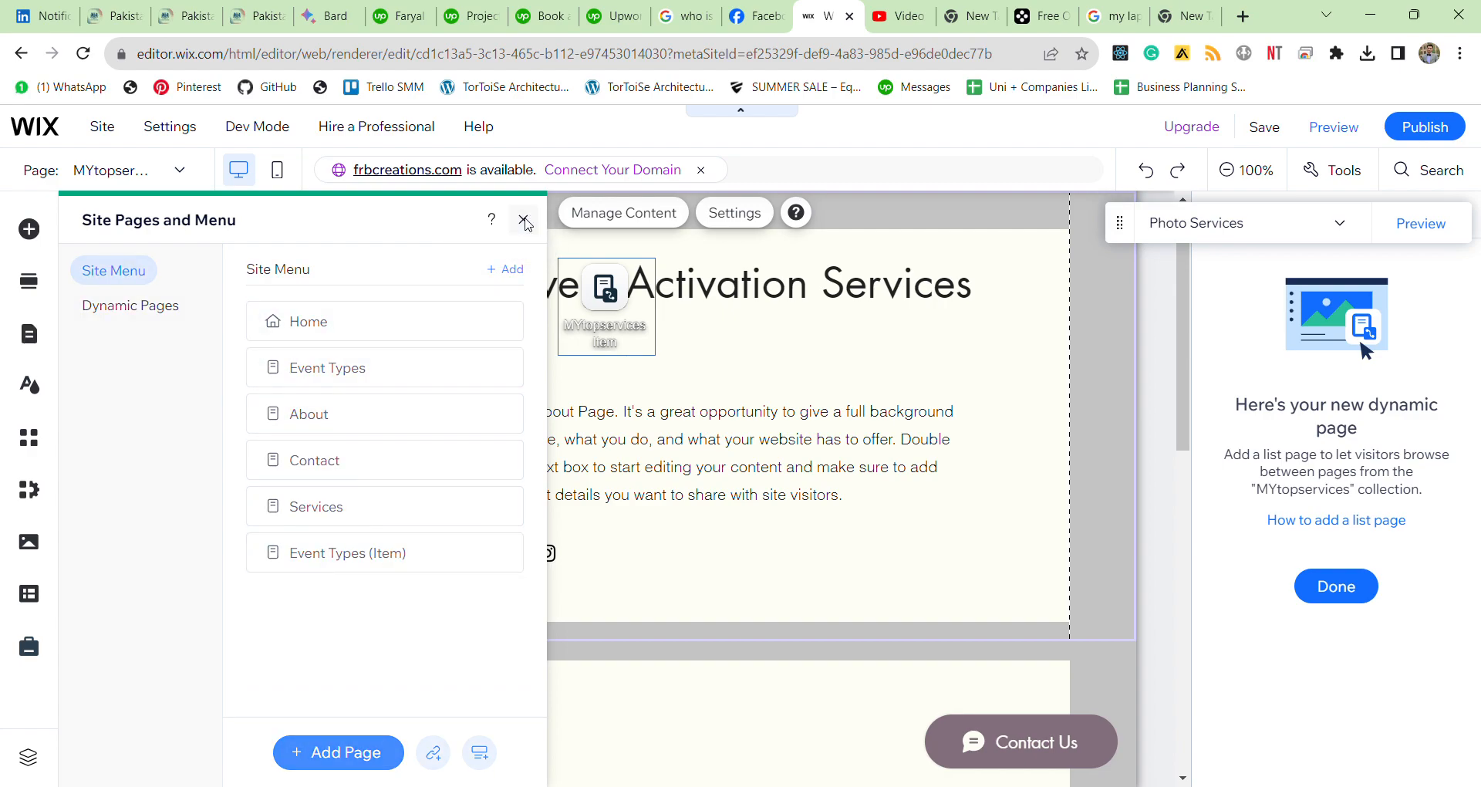